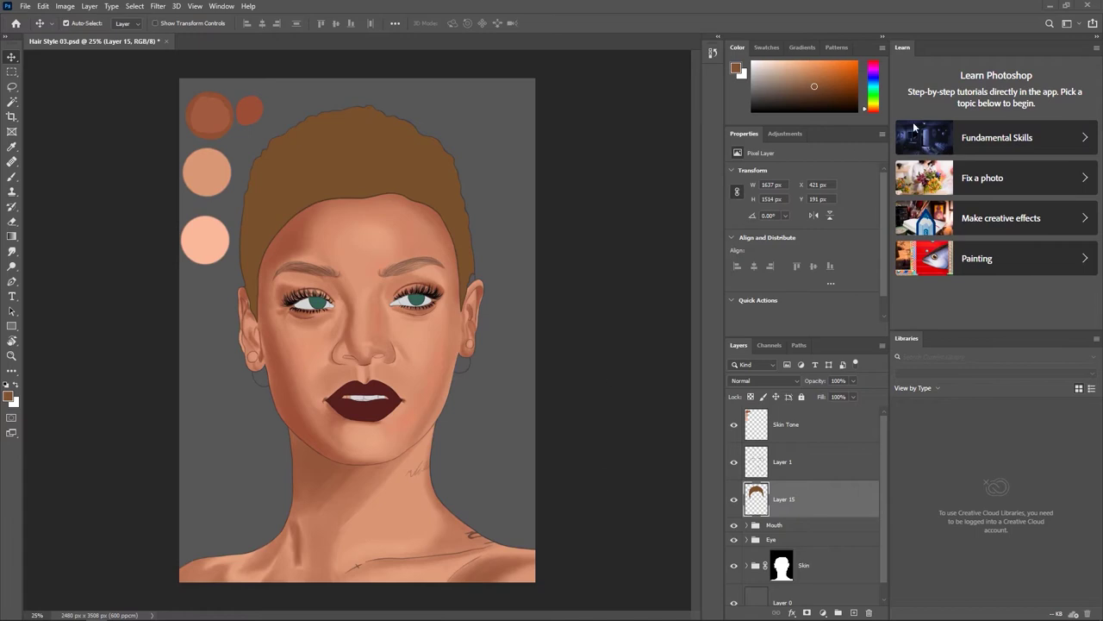
Undock the Learn, Libraries, Color and Properties panel groups from the workspace and close them.
{"action": "left_click_drag", "start_coordinate": [983, 45], "coordinate": [469, 159]}
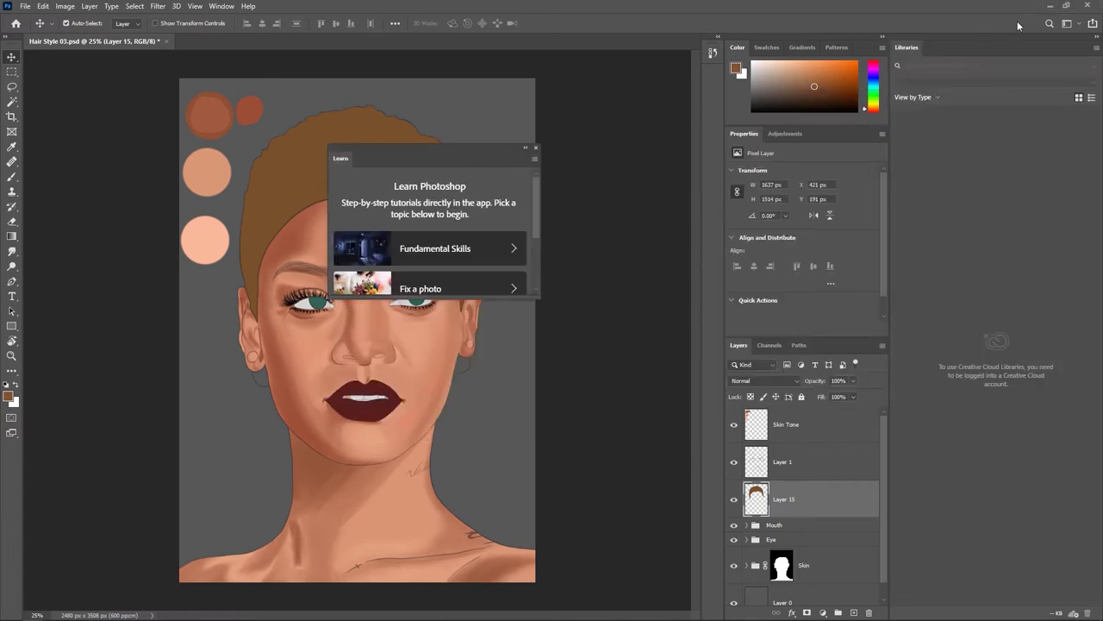
{"action": "left_click_drag", "start_coordinate": [1014, 49], "coordinate": [230, 113]}
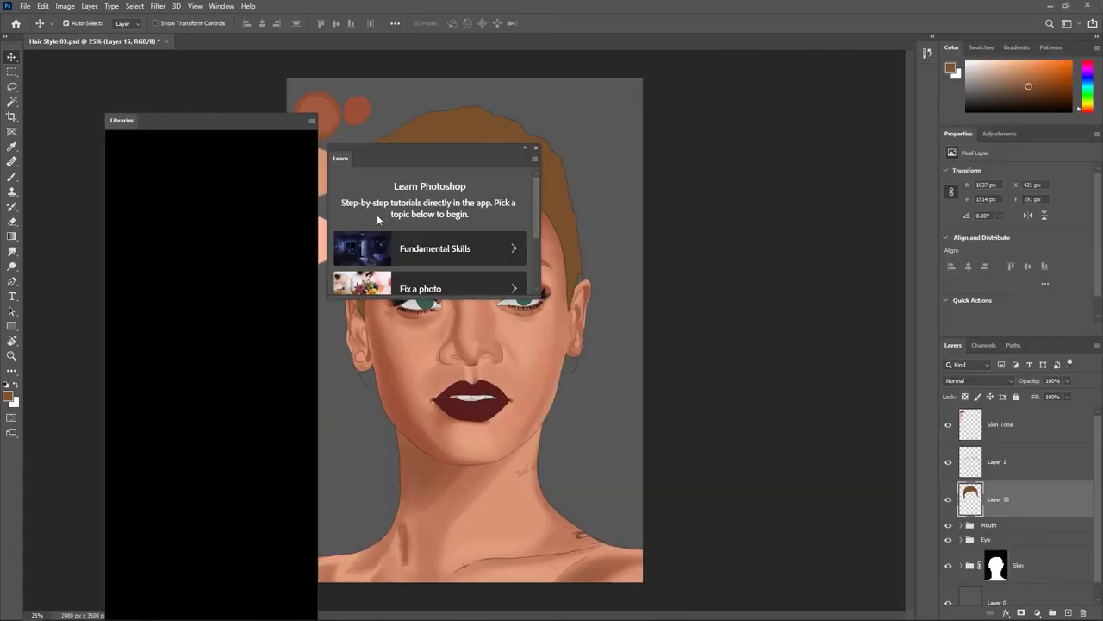
{"action": "left_click_drag", "start_coordinate": [1071, 48], "coordinate": [701, 115]}
{"action": "left_click_drag", "start_coordinate": [1048, 43], "coordinate": [835, 131]}
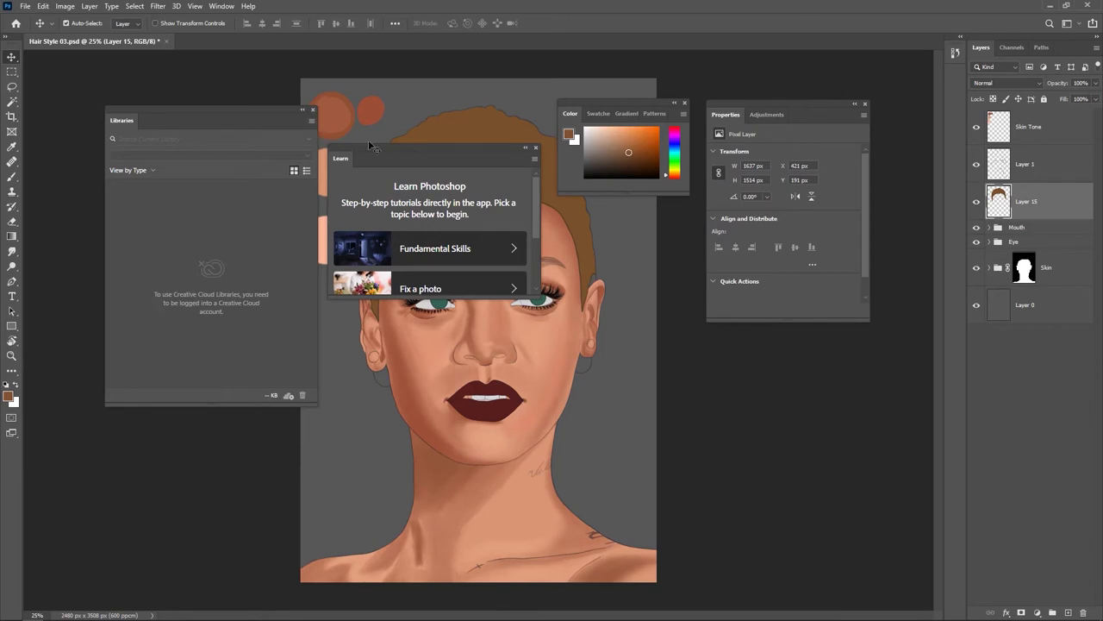
{"action": "left_click", "coordinate": [313, 109]}
{"action": "left_click", "coordinate": [536, 147]}
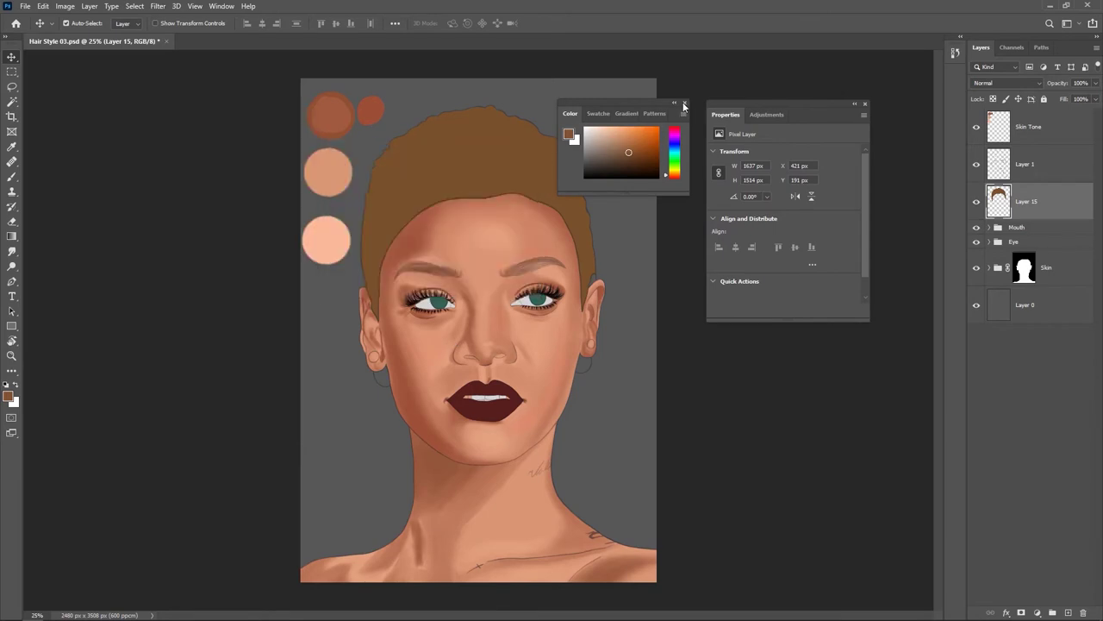
{"action": "left_click", "coordinate": [685, 106]}
{"action": "left_click", "coordinate": [867, 107]}
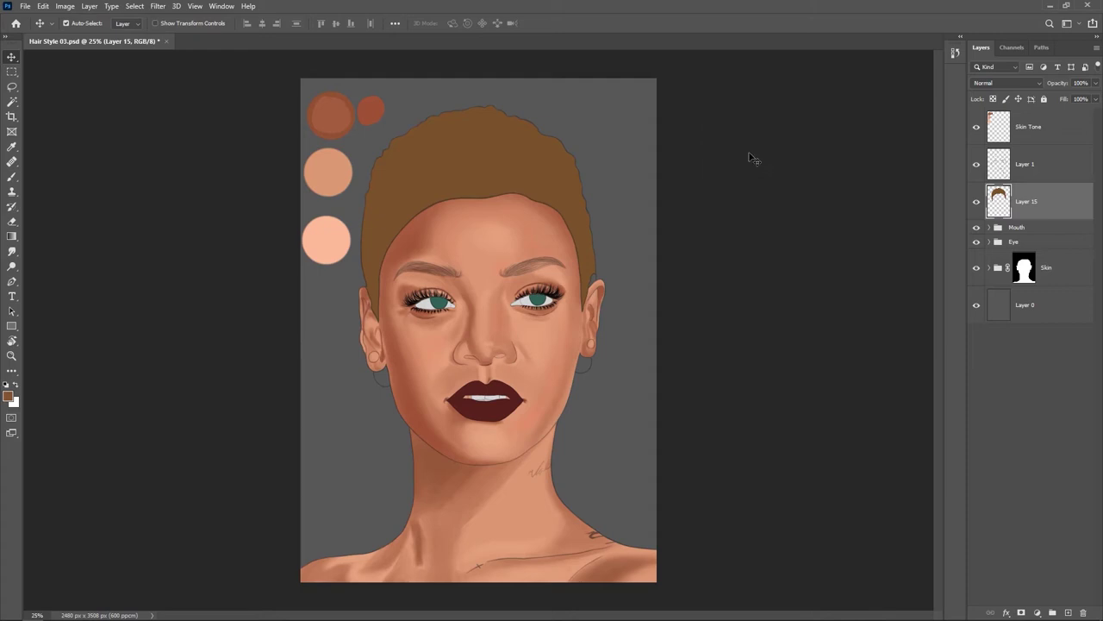
Expand and remove the docked History panel, and widen the Layers panel.
{"action": "left_click", "coordinate": [961, 38]}
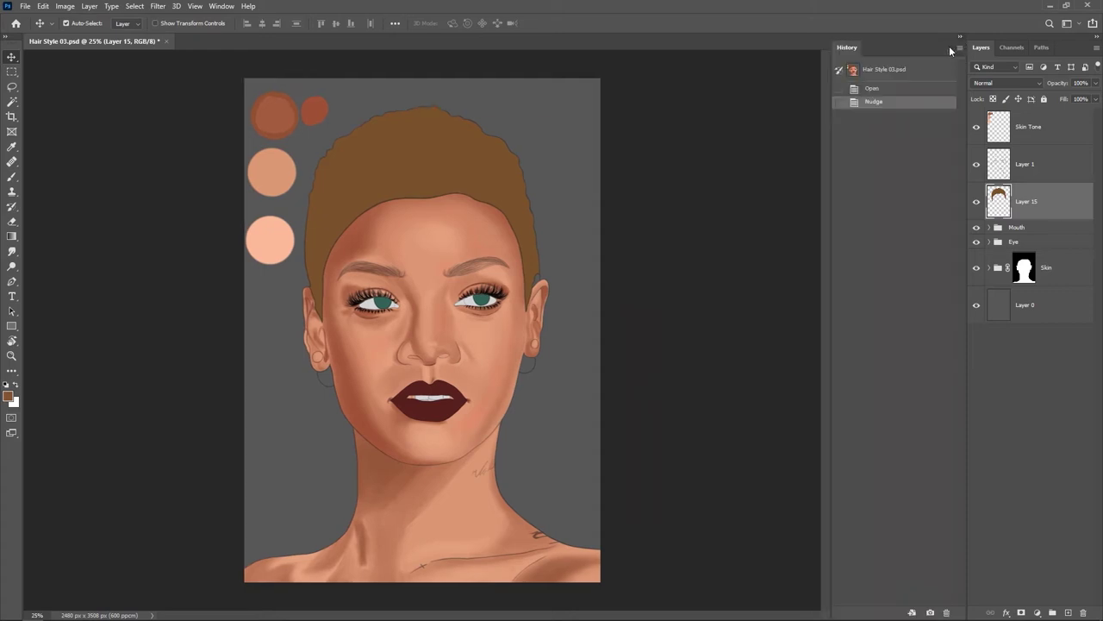
{"action": "left_click_drag", "start_coordinate": [936, 49], "coordinate": [534, 105]}
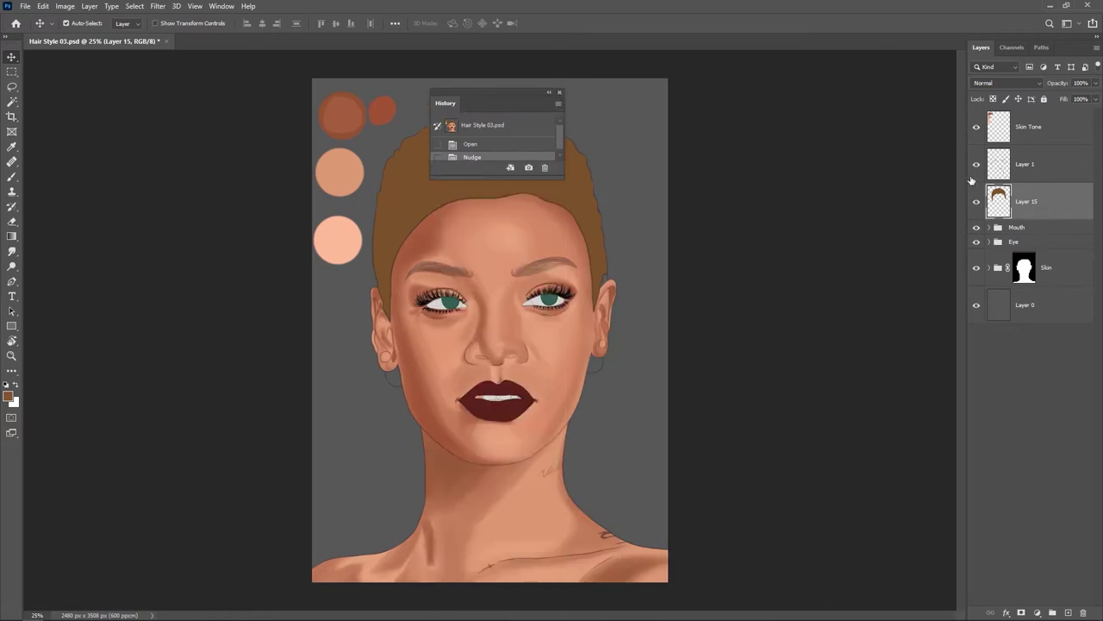
{"action": "left_click_drag", "start_coordinate": [960, 177], "coordinate": [928, 188]}
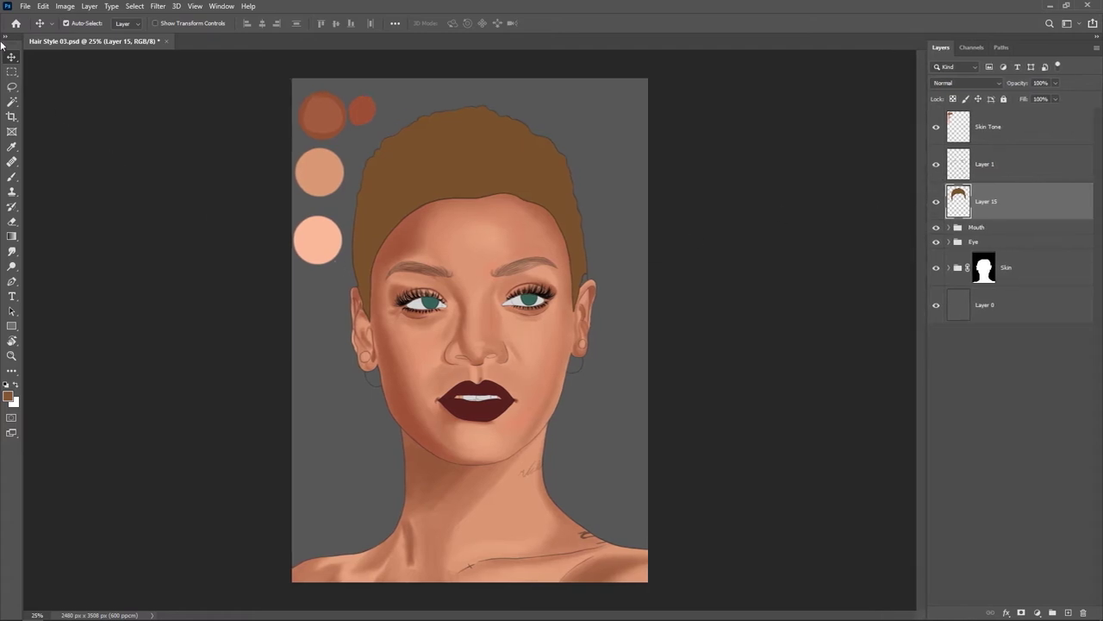
Move the Tools panel to the opposite side of the workspace and dock it on the outer side of the Layers panel.
{"action": "left_click_drag", "start_coordinate": [14, 52], "coordinate": [1098, 71]}
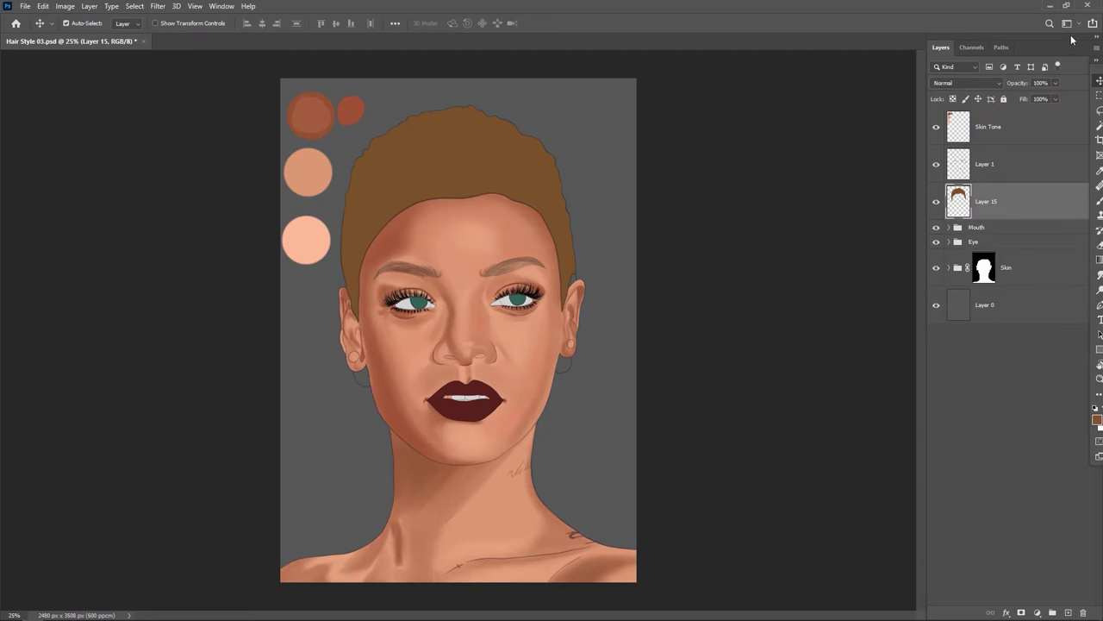
{"action": "left_click_drag", "start_coordinate": [1099, 71], "coordinate": [923, 64]}
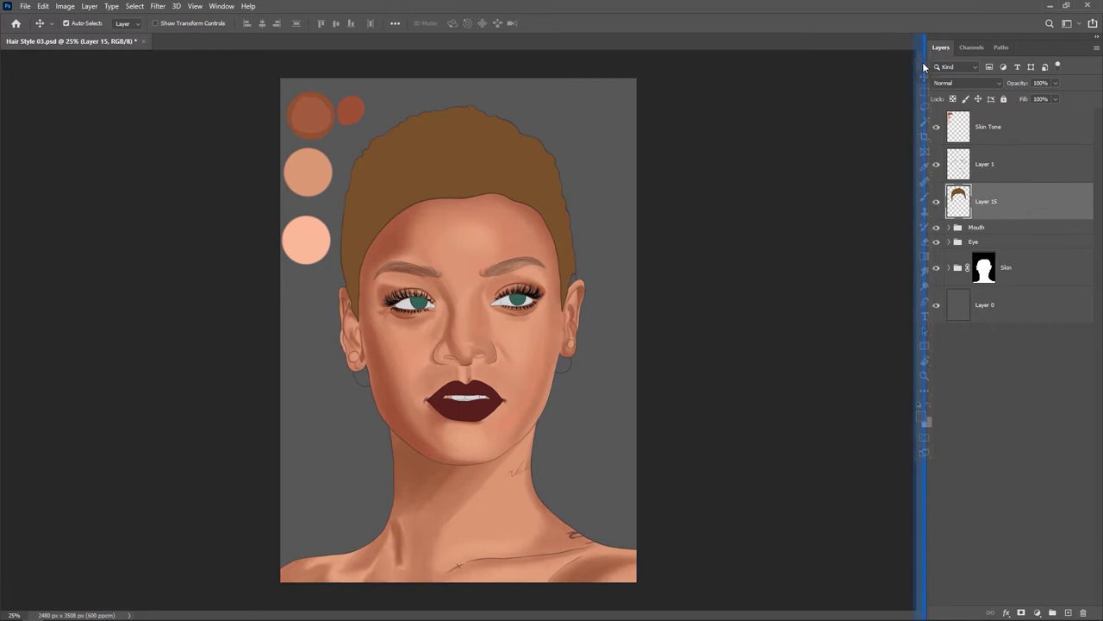
{"action": "left_click_drag", "start_coordinate": [924, 66], "coordinate": [1099, 66]}
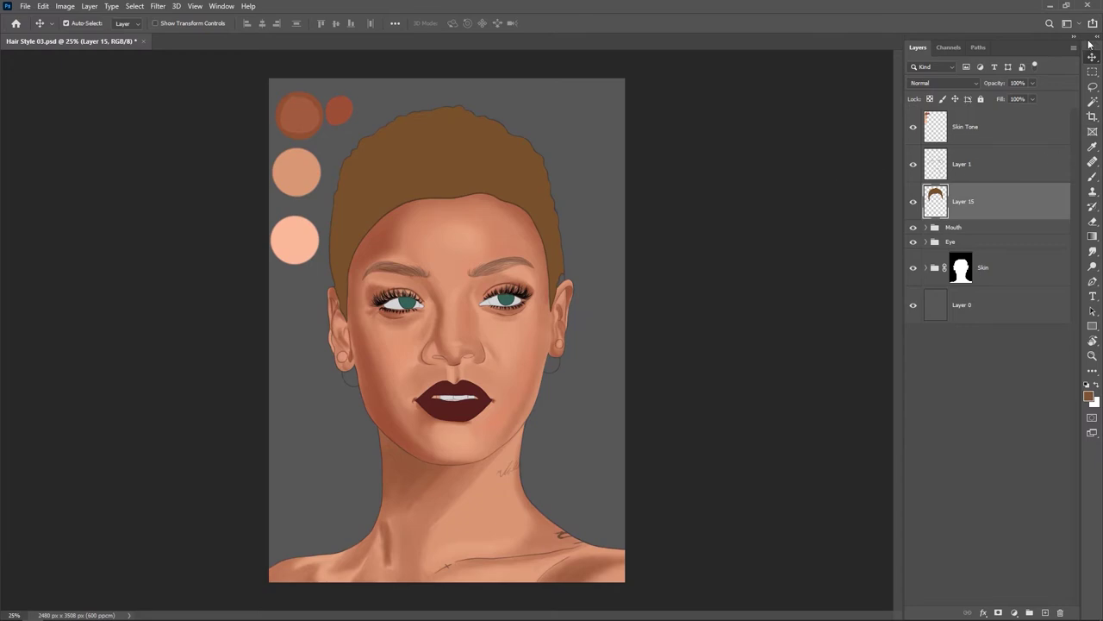
{"action": "left_click_drag", "start_coordinate": [1093, 42], "coordinate": [907, 74]}
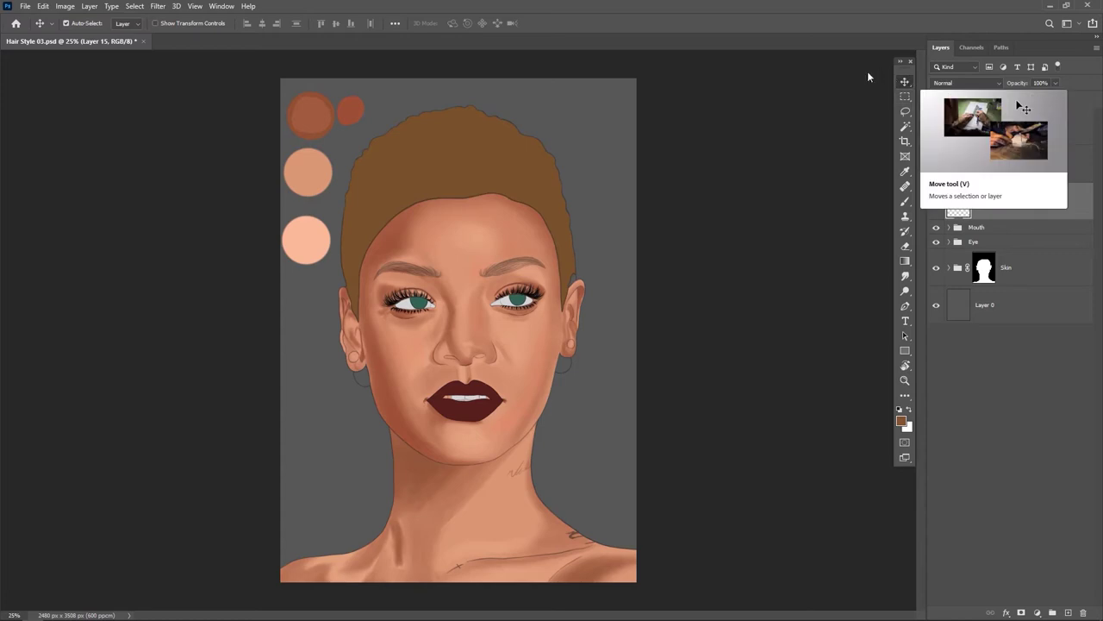
{"action": "left_click_drag", "start_coordinate": [905, 62], "coordinate": [1097, 97]}
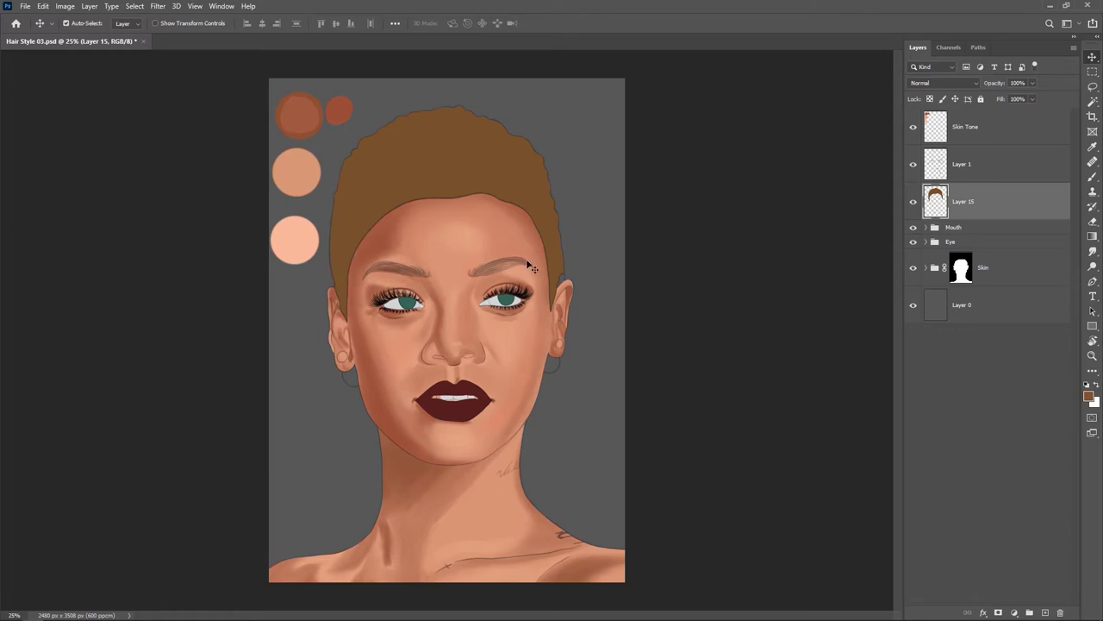
{"action": "left_click", "coordinate": [220, 6]}
{"action": "mouse_move", "coordinate": [289, 64]}
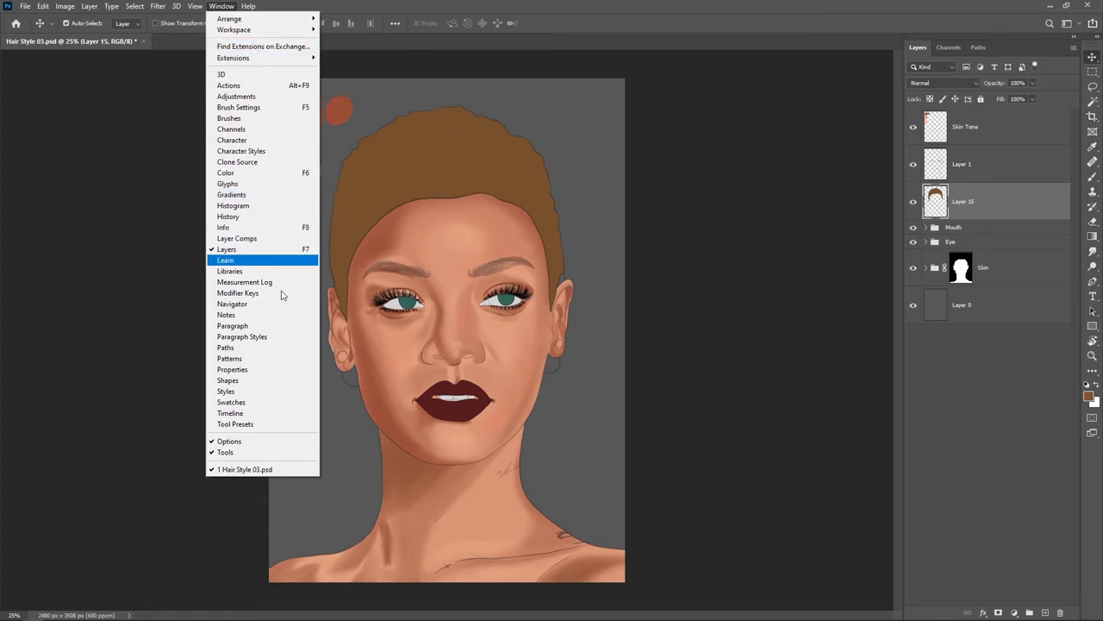
{"action": "left_click", "coordinate": [231, 173]}
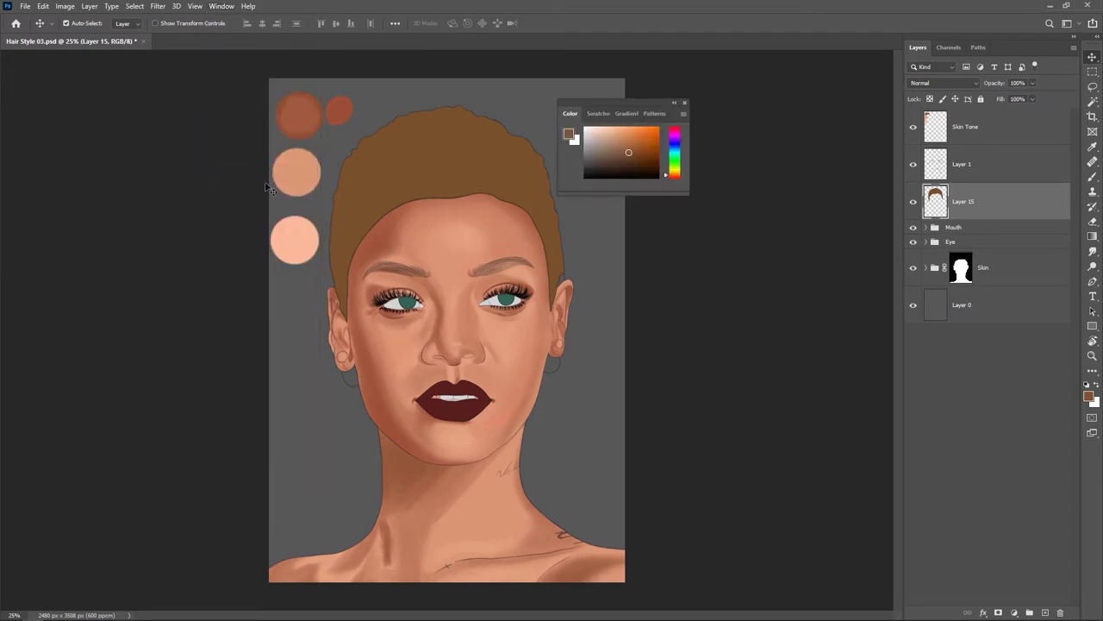
{"action": "left_click", "coordinate": [685, 103]}
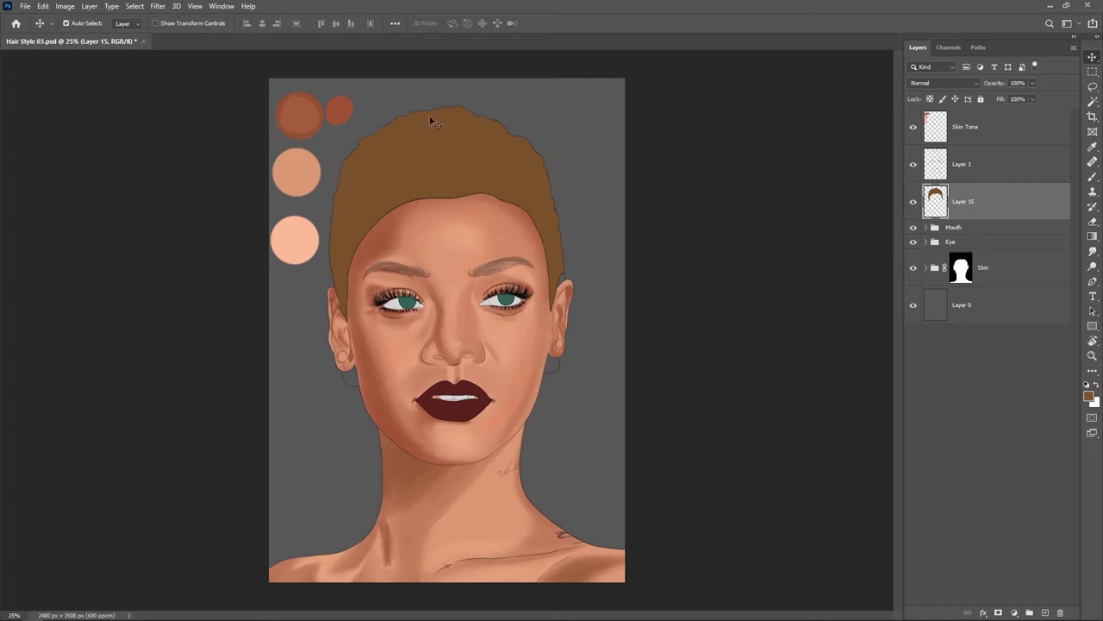
Open the Coolorus 2.5.14 color wheel extension and dock it below the Layers panel.
{"action": "left_click", "coordinate": [224, 7]}
{"action": "mouse_move", "coordinate": [302, 58]}
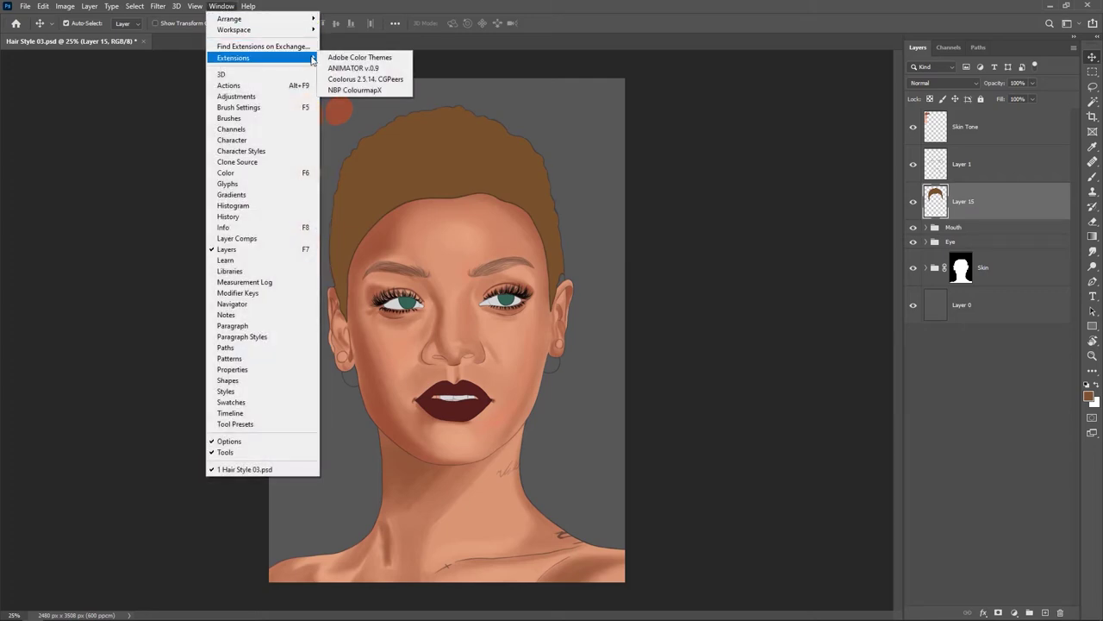
{"action": "left_click", "coordinate": [354, 79]}
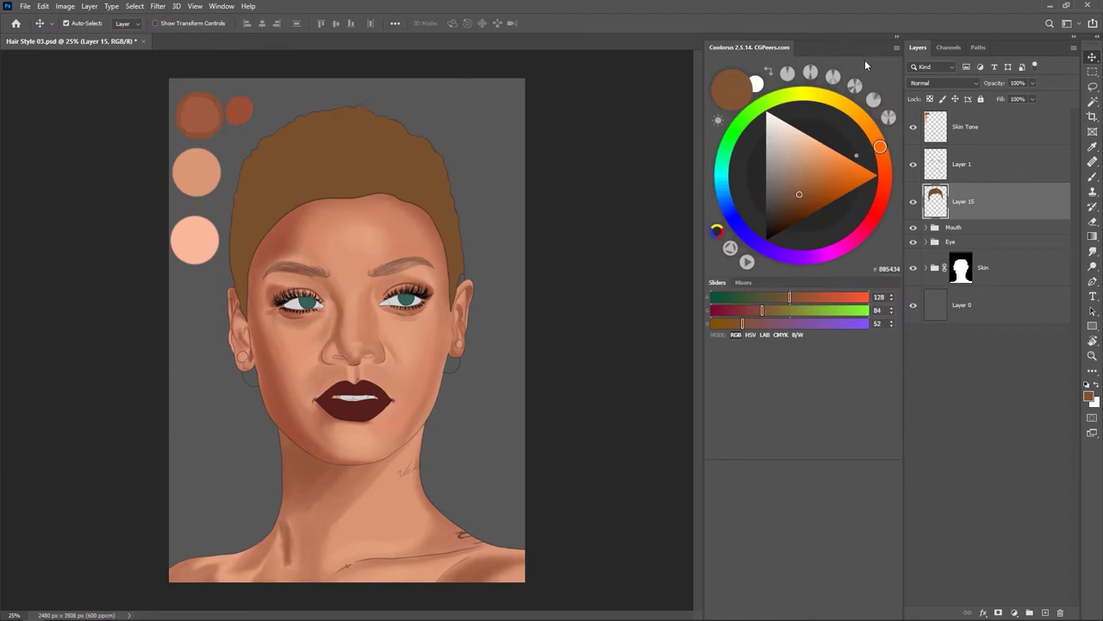
{"action": "left_click_drag", "start_coordinate": [867, 49], "coordinate": [1020, 593]}
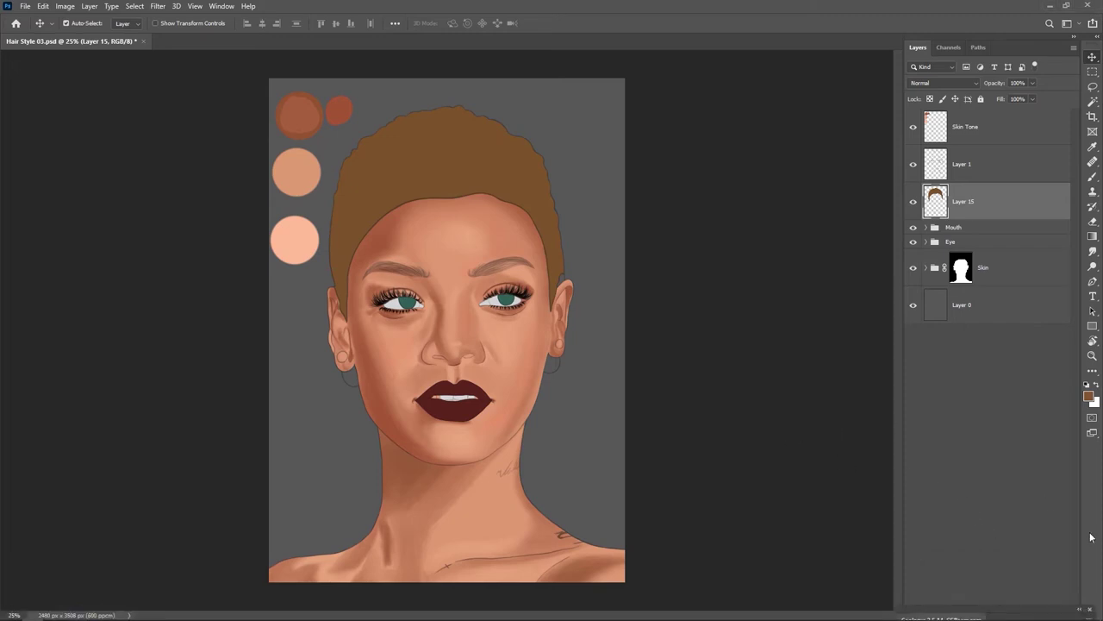
{"action": "left_click_drag", "start_coordinate": [1024, 614], "coordinate": [980, 610]}
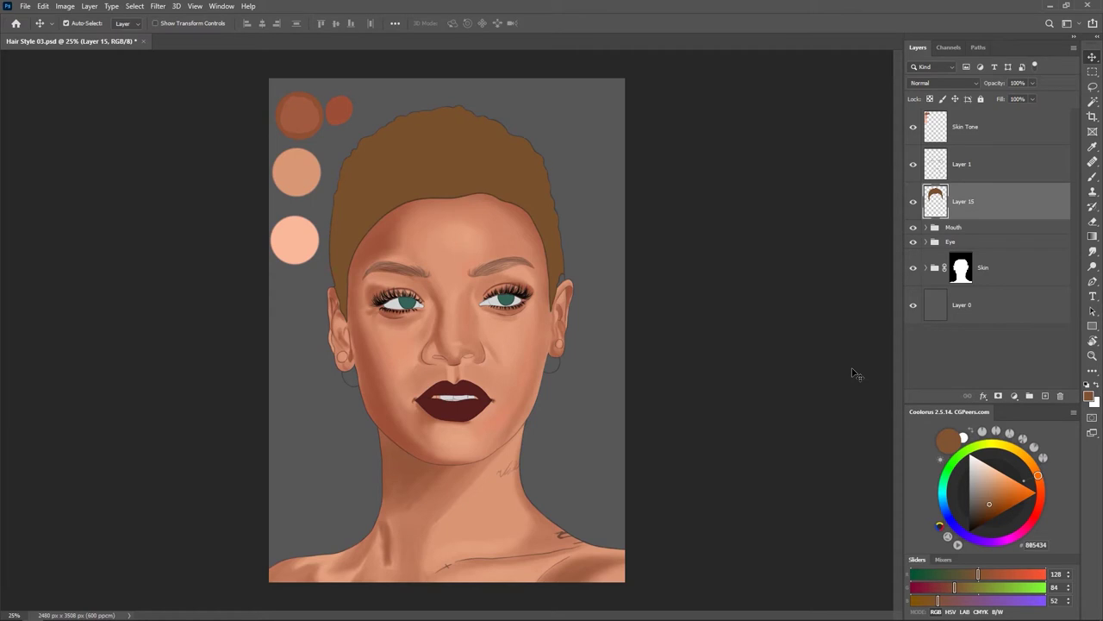
Open the Swatches panel, collapse its KP Skin Tone group, and dock the panel in the same group as Coolorus.
{"action": "left_click", "coordinate": [221, 7]}
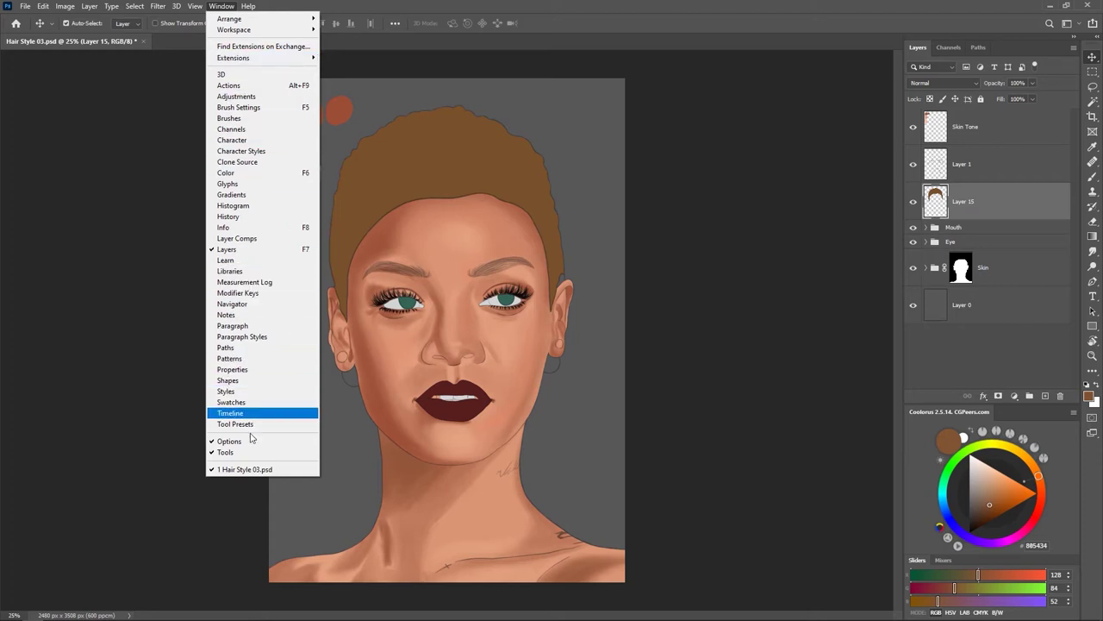
{"action": "left_click", "coordinate": [237, 401]}
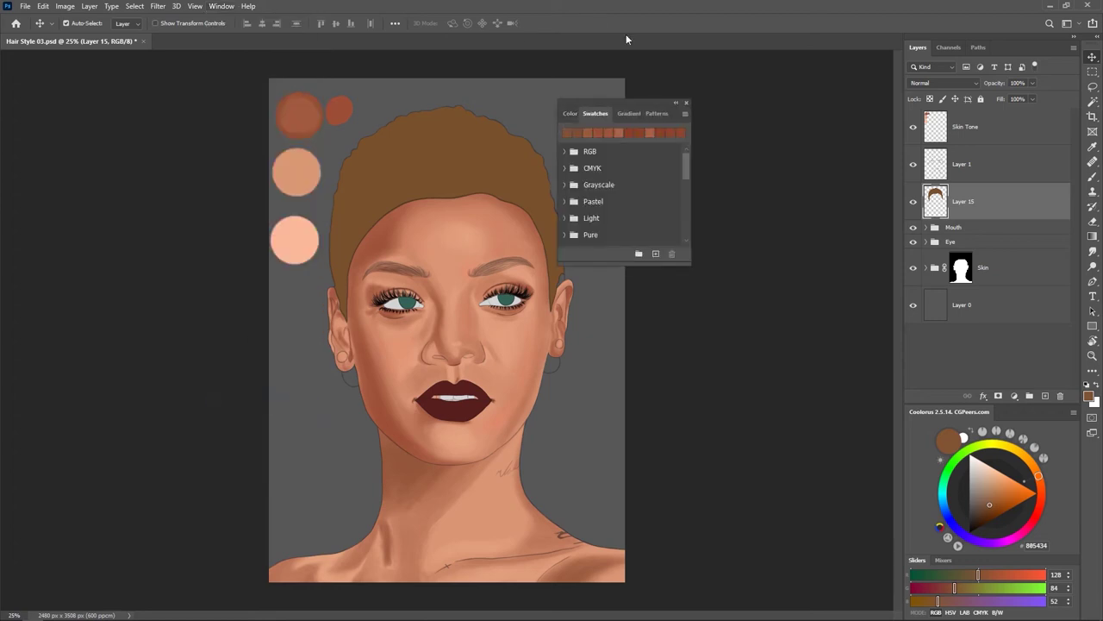
{"action": "left_click_drag", "start_coordinate": [635, 102], "coordinate": [635, 88]}
{"action": "left_click_drag", "start_coordinate": [686, 157], "coordinate": [667, 173]}
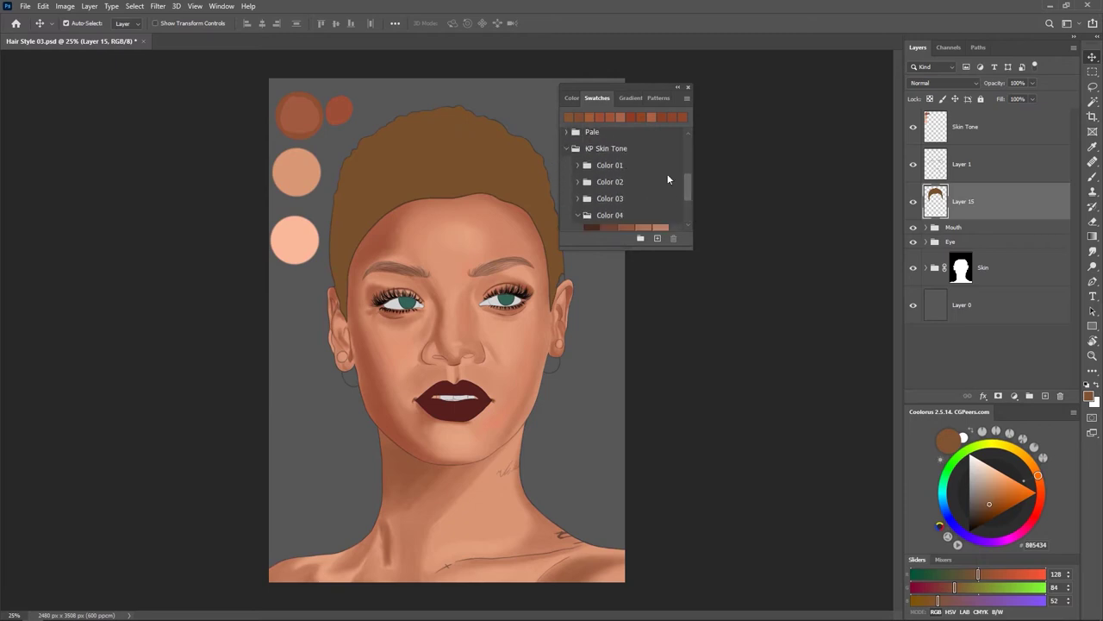
{"action": "left_click", "coordinate": [567, 150]}
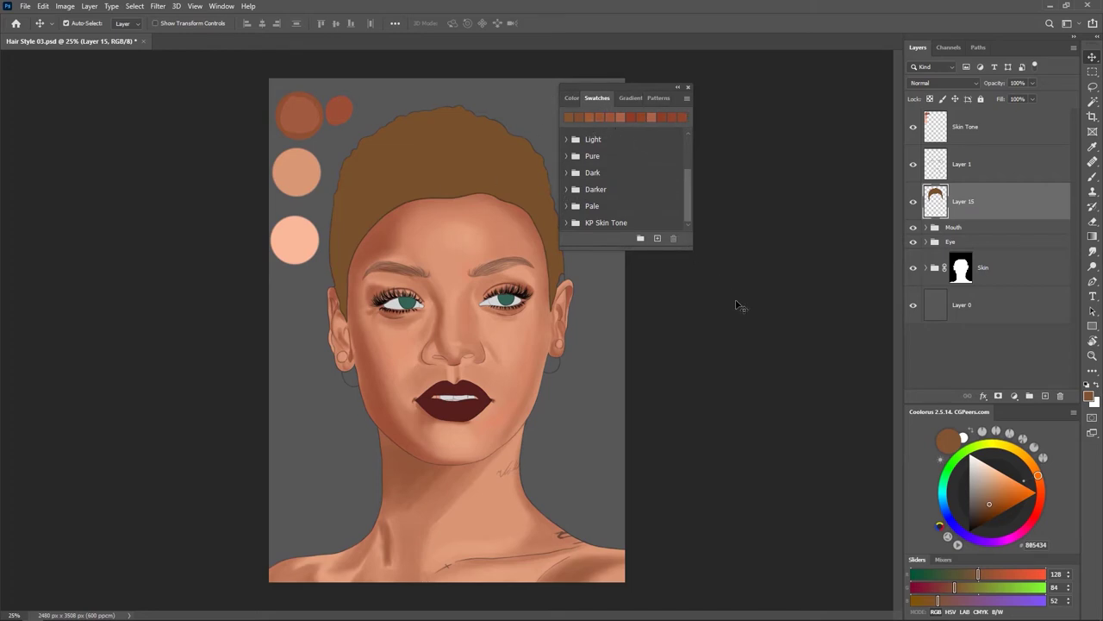
{"action": "left_click_drag", "start_coordinate": [687, 241], "coordinate": [773, 310]}
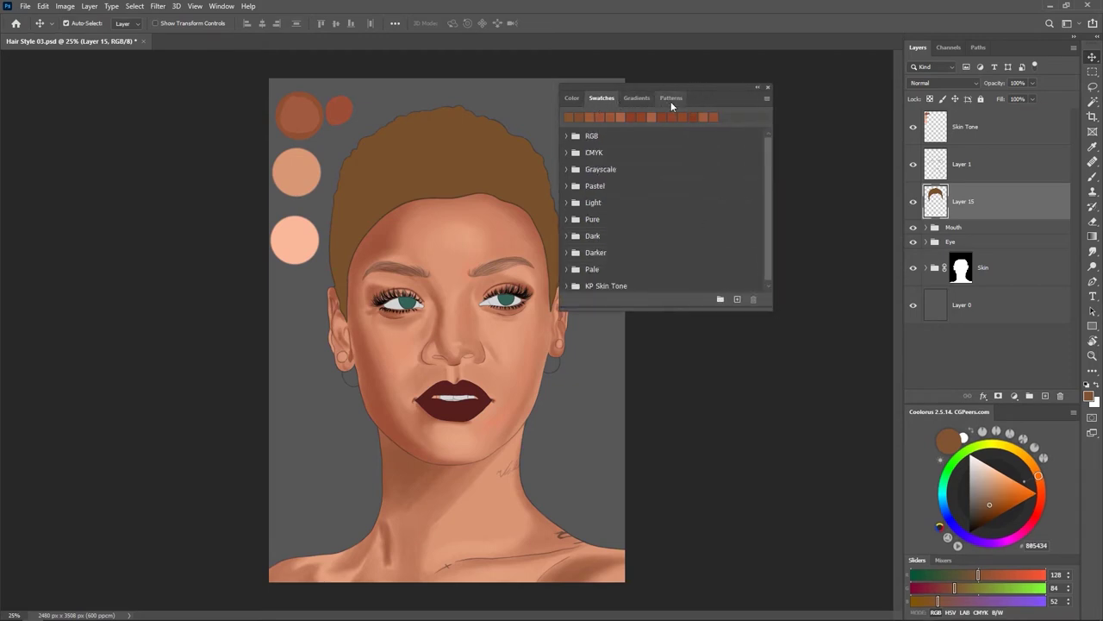
{"action": "left_click_drag", "start_coordinate": [606, 99], "coordinate": [965, 424]}
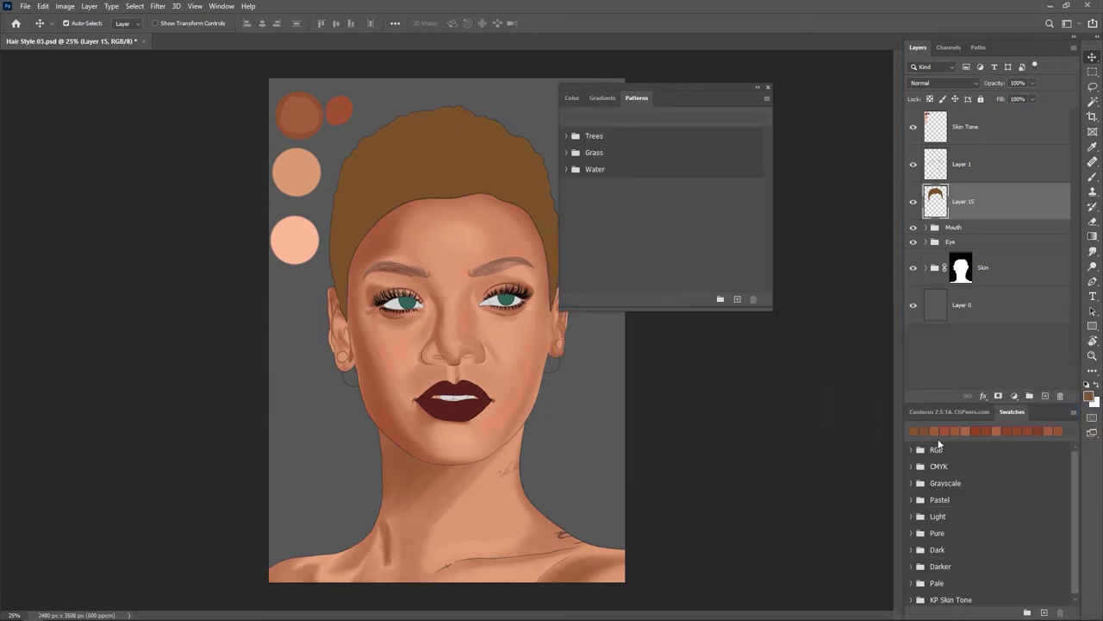
Show Coolorus in front of Swatches and close the floating Color, Gradients and Patterns panel group.
{"action": "left_click", "coordinate": [932, 412]}
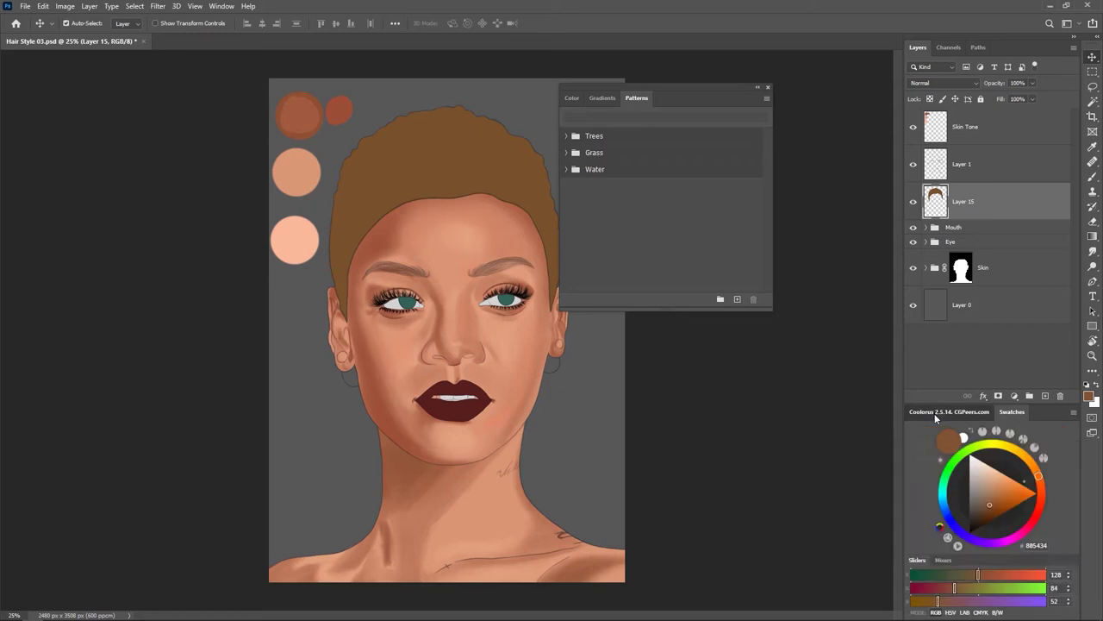
{"action": "left_click", "coordinate": [1011, 411]}
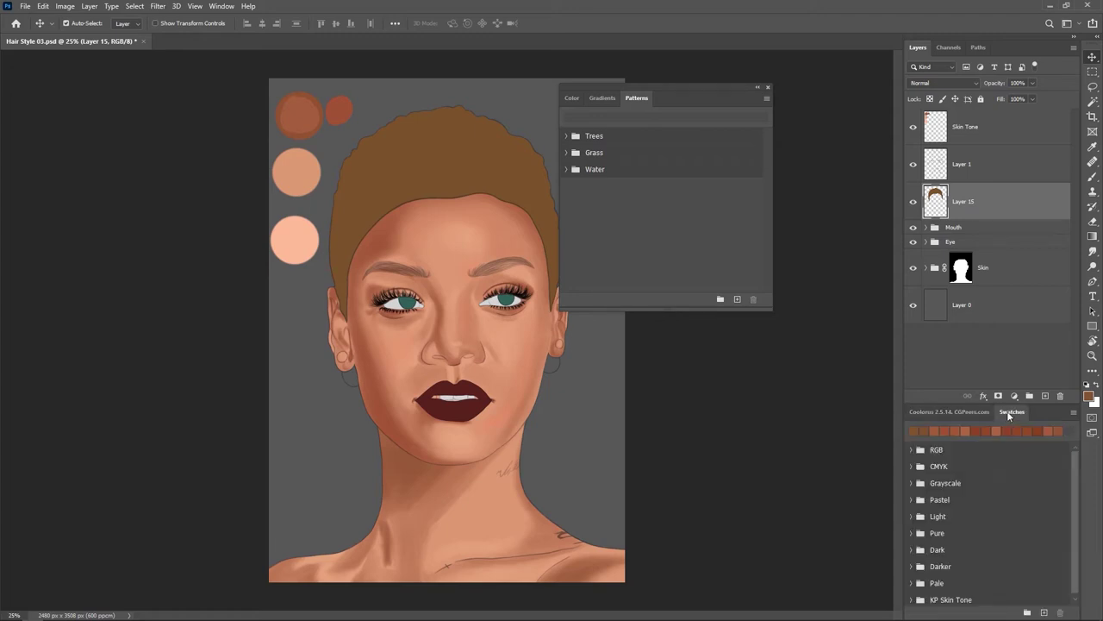
{"action": "left_click", "coordinate": [955, 413]}
{"action": "left_click_drag", "start_coordinate": [738, 100], "coordinate": [639, 112]}
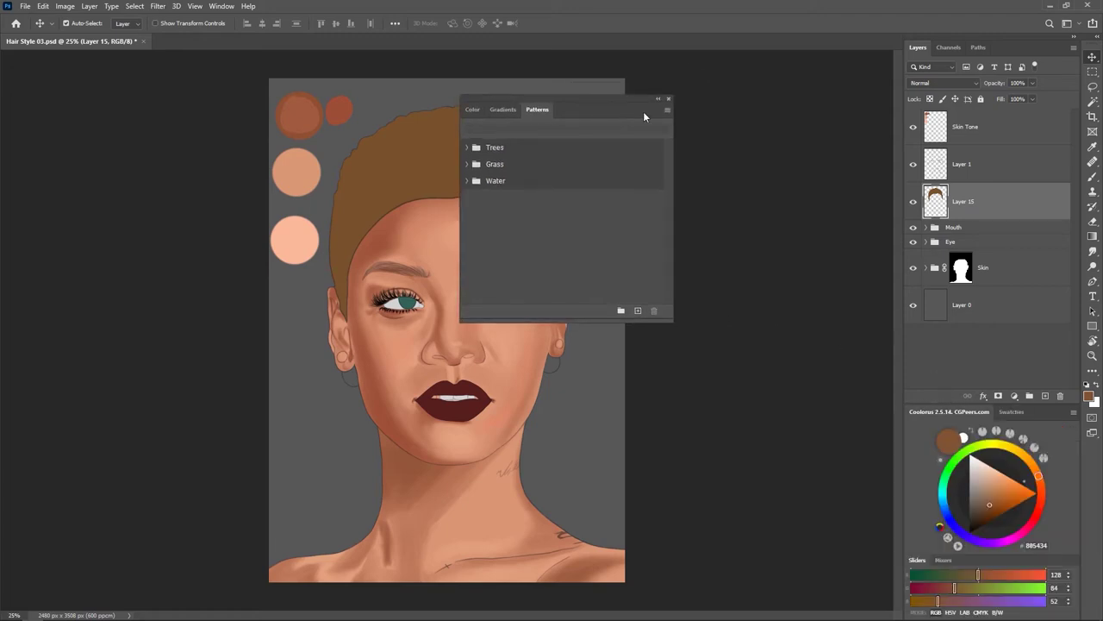
{"action": "left_click", "coordinate": [670, 101]}
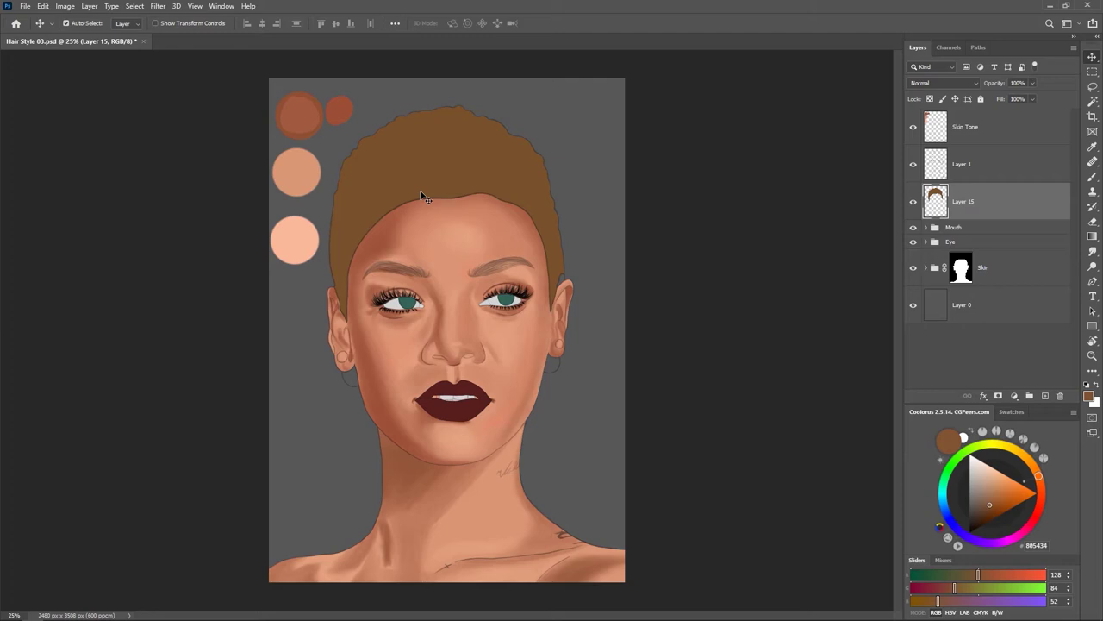
Open the Brushes panel as a separate floating panel beside the portrait and close the accompanying Brush Settings panel.
{"action": "left_click", "coordinate": [220, 7]}
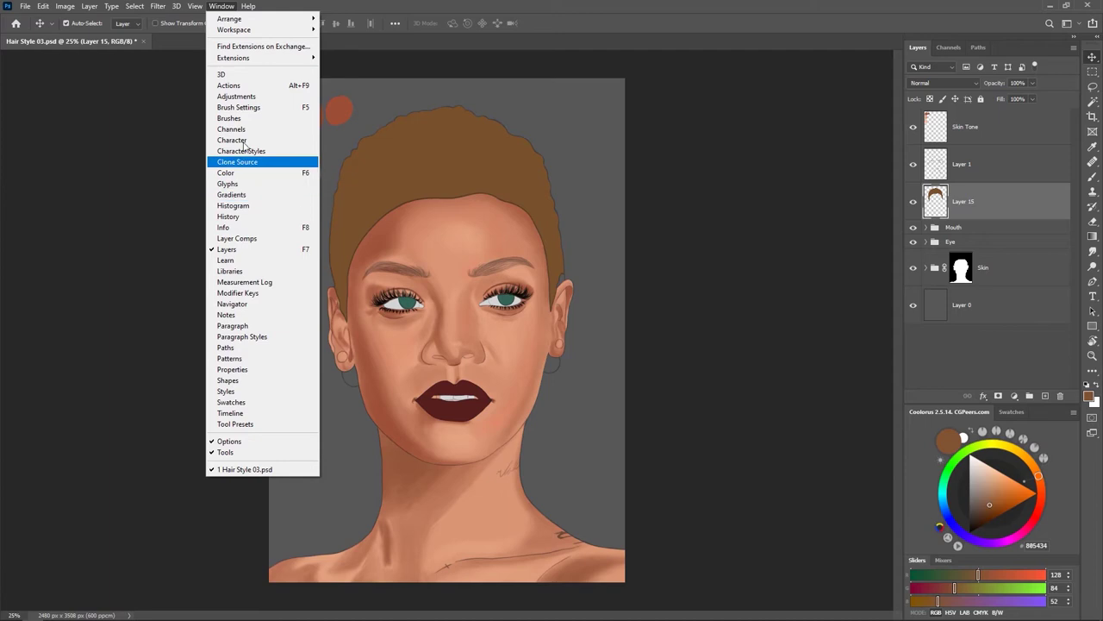
{"action": "left_click", "coordinate": [231, 118]}
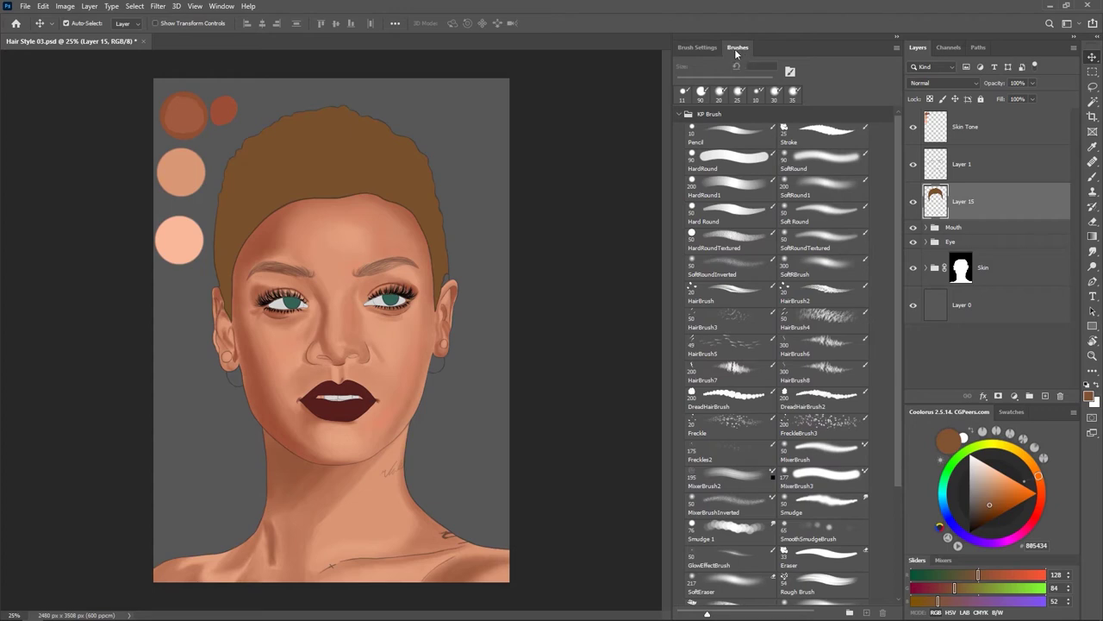
{"action": "mouse_move", "coordinate": [739, 46]}
{"action": "left_mouse_down"}
{"action": "mouse_move", "coordinate": [657, 115]}
{"action": "mouse_move", "coordinate": [380, 124]}
{"action": "mouse_move", "coordinate": [314, 111]}
{"action": "left_mouse_up"}
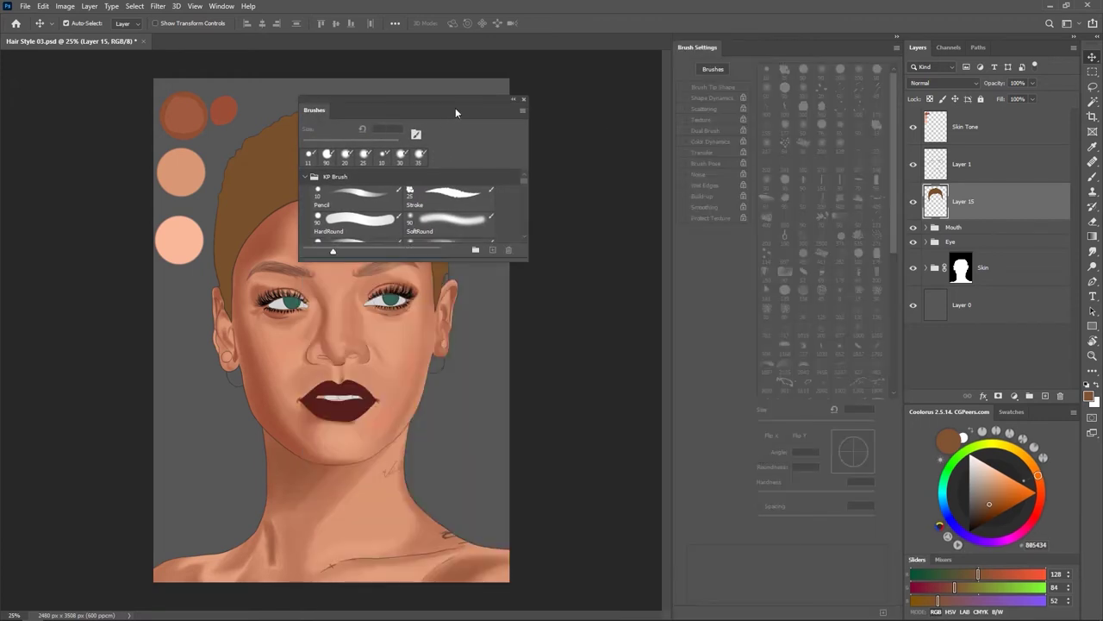
{"action": "left_click_drag", "start_coordinate": [450, 110], "coordinate": [422, 110]}
{"action": "left_click_drag", "start_coordinate": [697, 47], "coordinate": [611, 90]}
{"action": "left_click", "coordinate": [673, 78]}
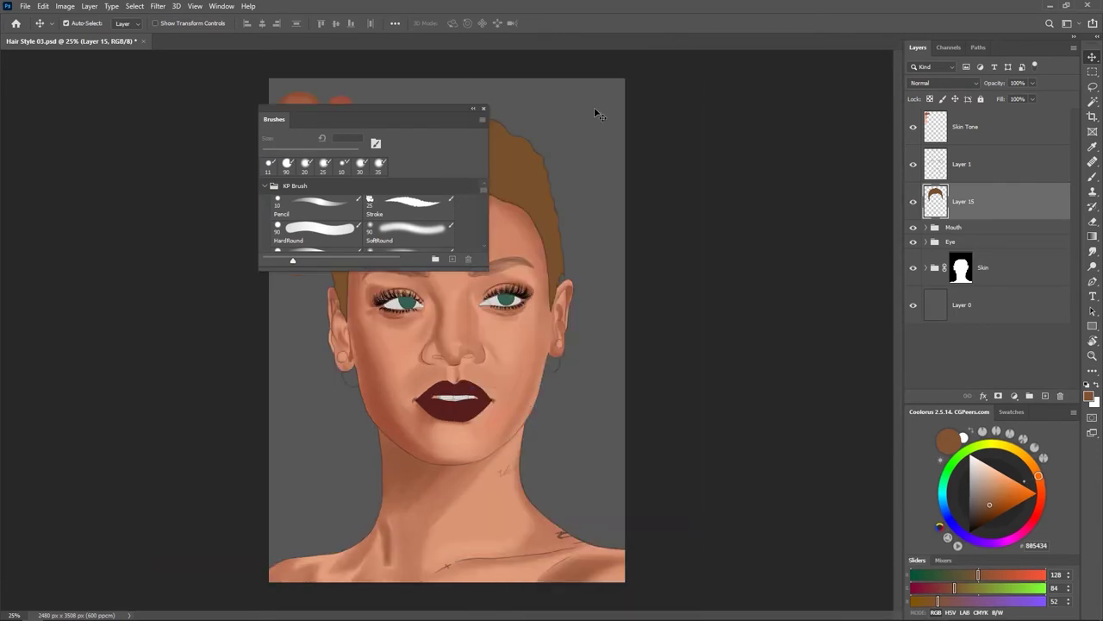
{"action": "mouse_move", "coordinate": [433, 132]}
{"action": "left_mouse_down"}
{"action": "mouse_move", "coordinate": [514, 144]}
{"action": "mouse_move", "coordinate": [766, 122]}
{"action": "left_mouse_up"}
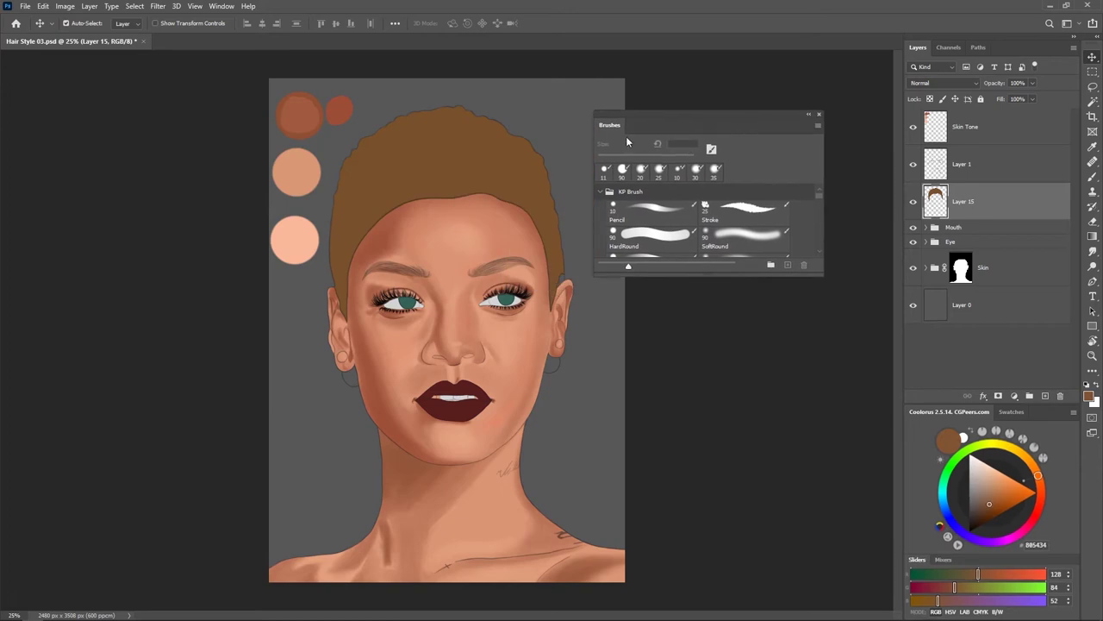
Dock the Brushes panel as its own column beside Layers and narrow it to show one brush per row.
{"action": "mouse_move", "coordinate": [602, 134]}
{"action": "left_mouse_down"}
{"action": "mouse_move", "coordinate": [774, 113]}
{"action": "mouse_move", "coordinate": [905, 70]}
{"action": "mouse_move", "coordinate": [892, 77]}
{"action": "left_mouse_up"}
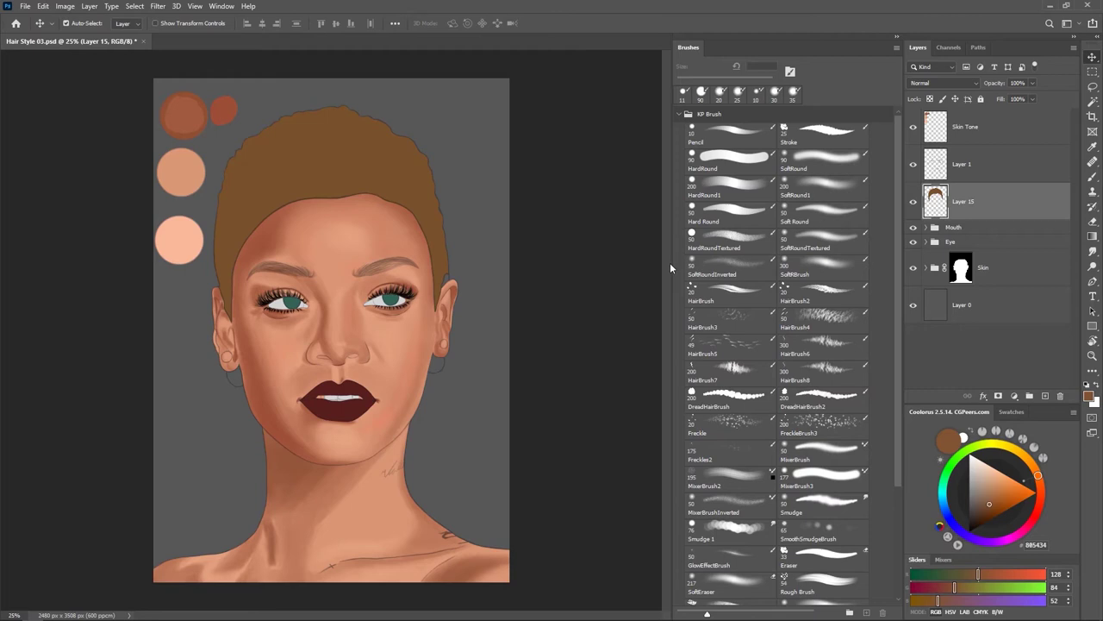
{"action": "left_click_drag", "start_coordinate": [674, 263], "coordinate": [768, 250]}
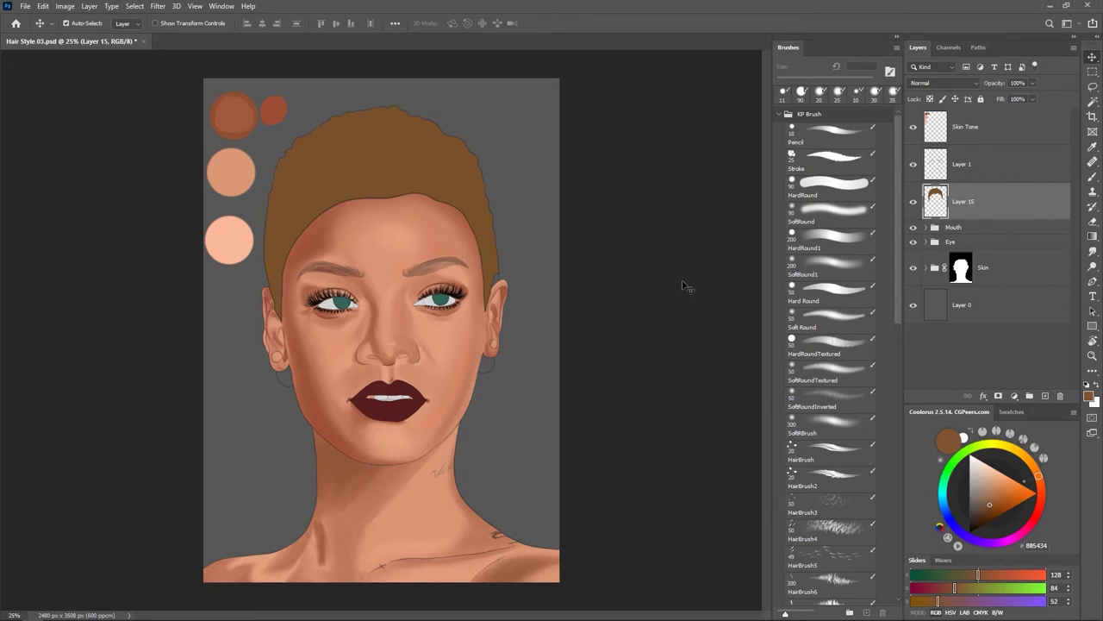
{"action": "left_click", "coordinate": [850, 324]}
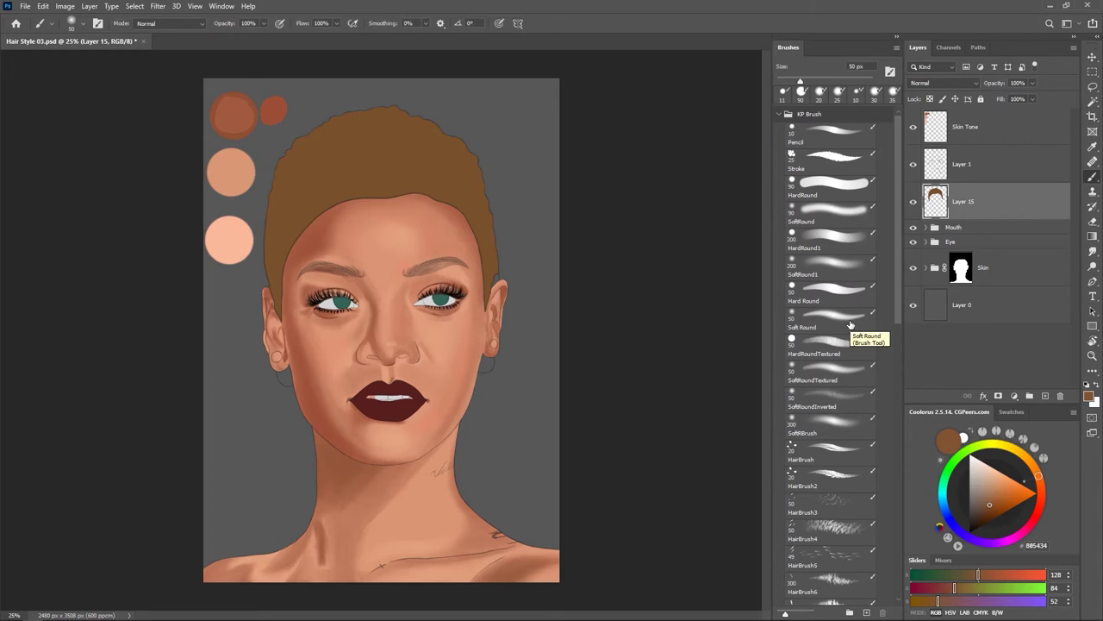
{"action": "key", "text": "v"}
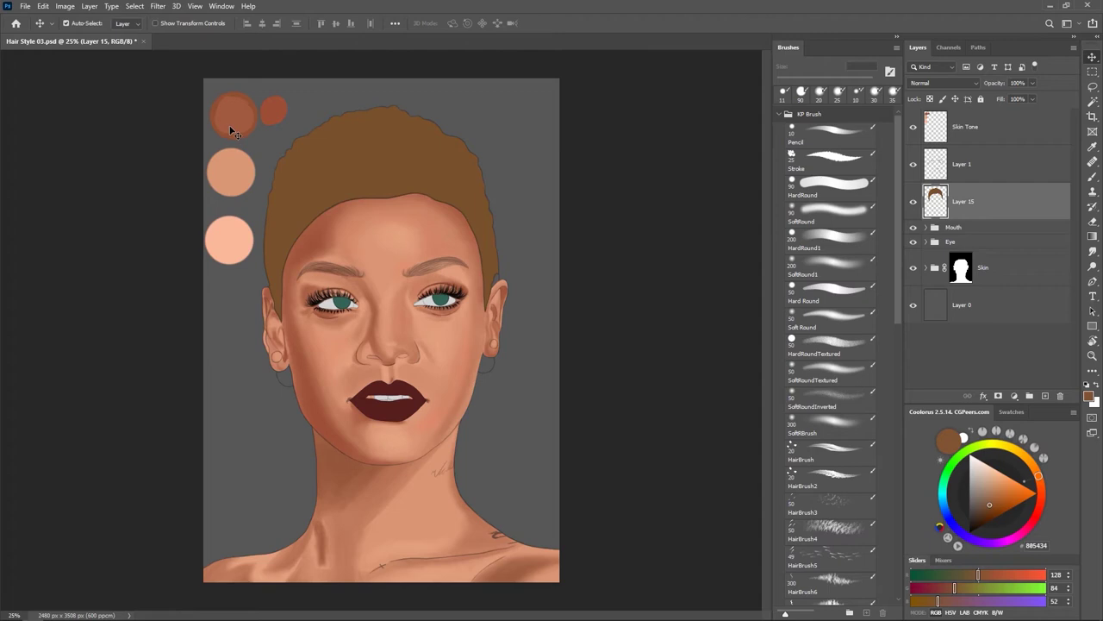
Open the History panel, make it taller, and dock it above the Brushes panel.
{"action": "left_click", "coordinate": [221, 7]}
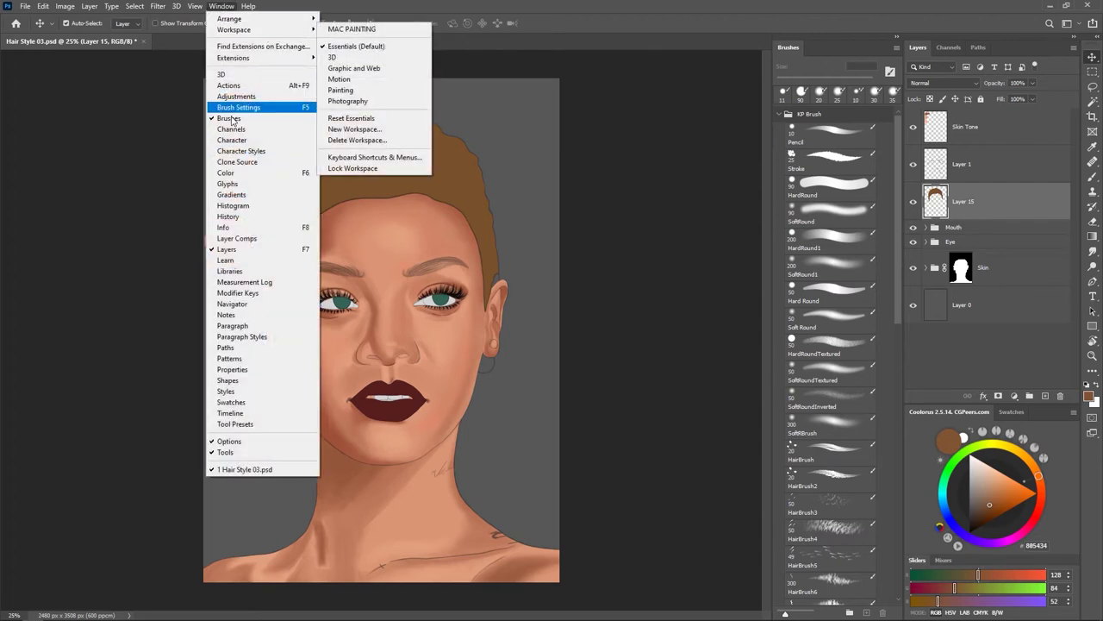
{"action": "left_click", "coordinate": [234, 218]}
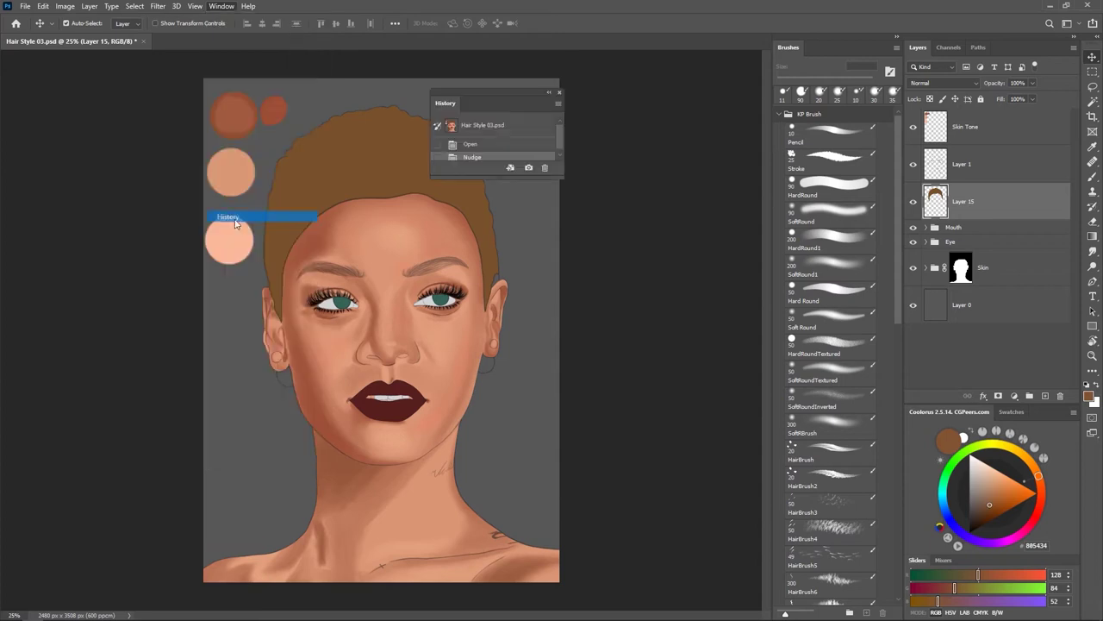
{"action": "left_click_drag", "start_coordinate": [506, 181], "coordinate": [514, 317]}
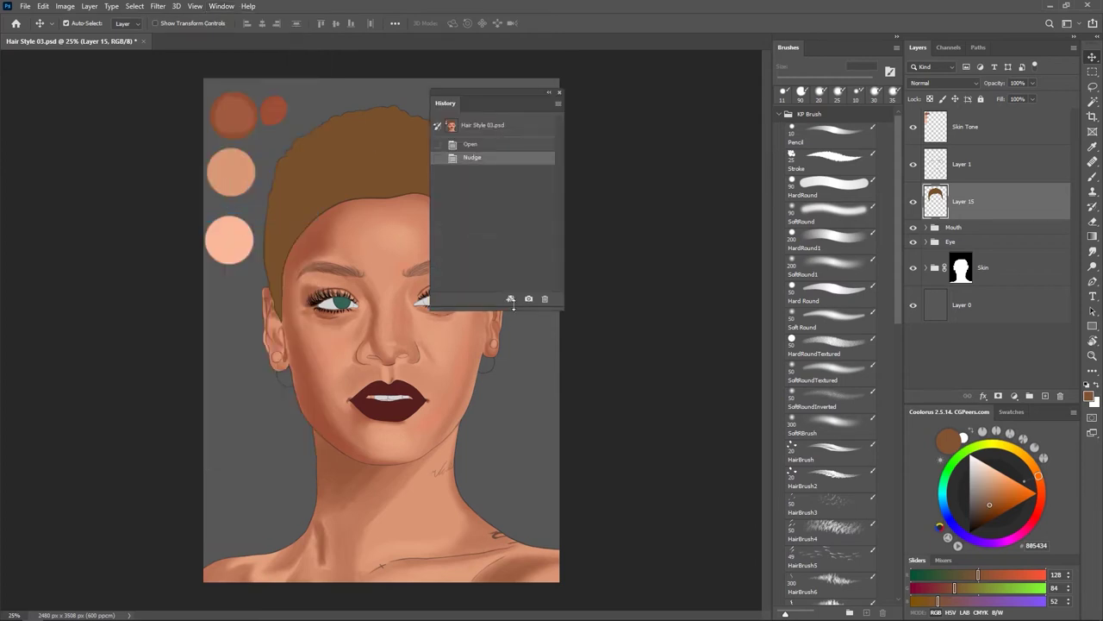
{"action": "mouse_move", "coordinate": [454, 104]}
{"action": "left_mouse_down"}
{"action": "mouse_move", "coordinate": [692, 115]}
{"action": "mouse_move", "coordinate": [811, 73]}
{"action": "mouse_move", "coordinate": [816, 45]}
{"action": "left_mouse_up"}
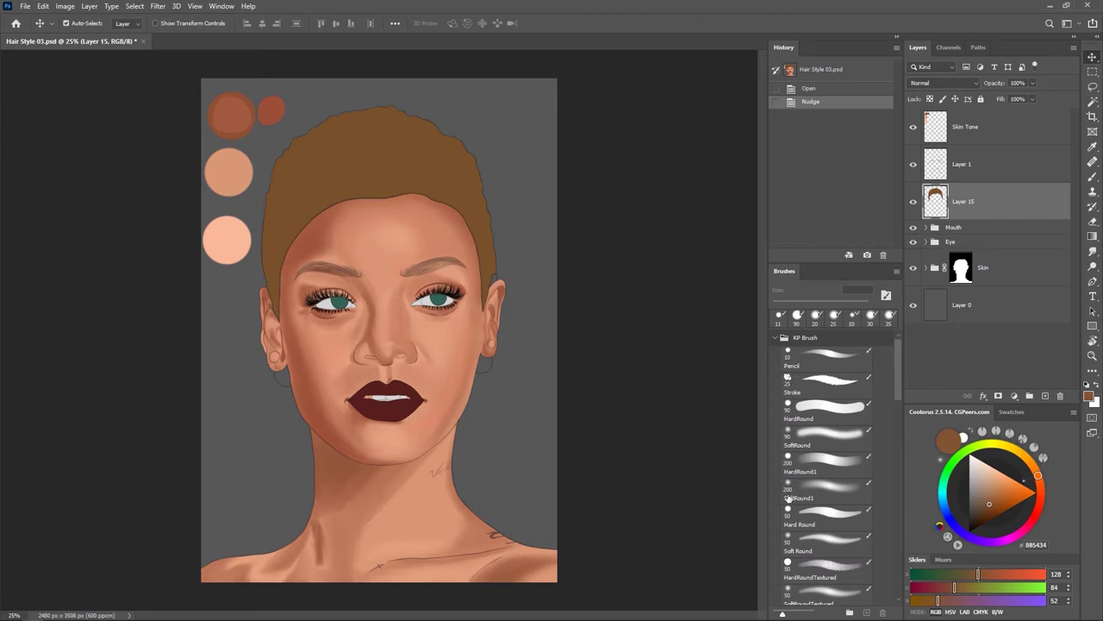
Hide the recent brushes row in the Brushes panel and collapse the KP Brush group.
{"action": "left_click", "coordinate": [897, 272]}
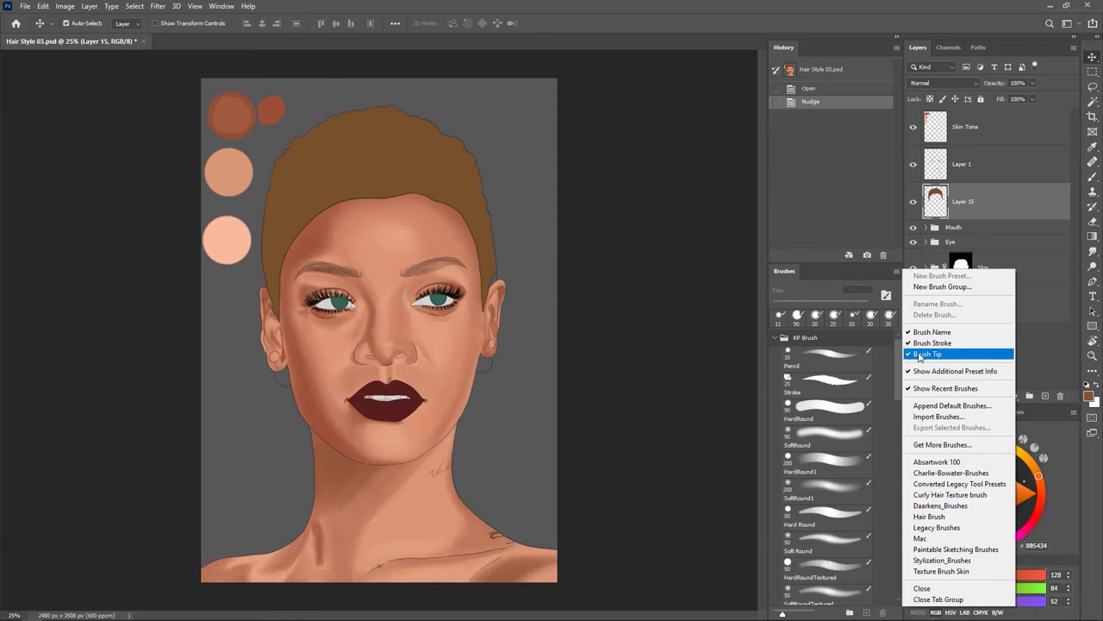
{"action": "left_click", "coordinate": [856, 273]}
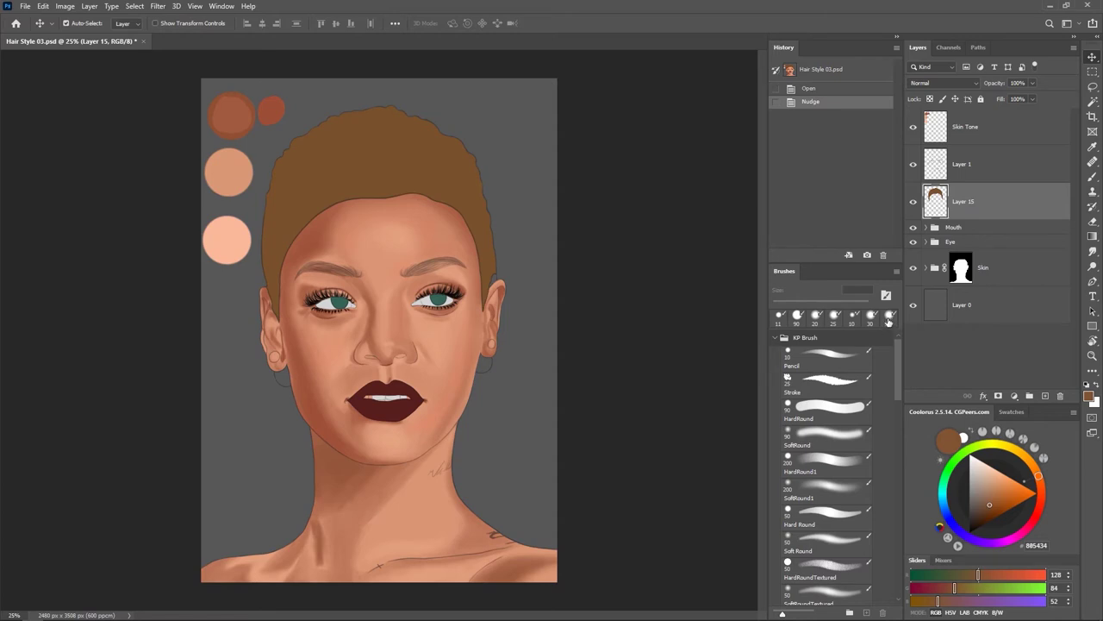
{"action": "left_click", "coordinate": [897, 273]}
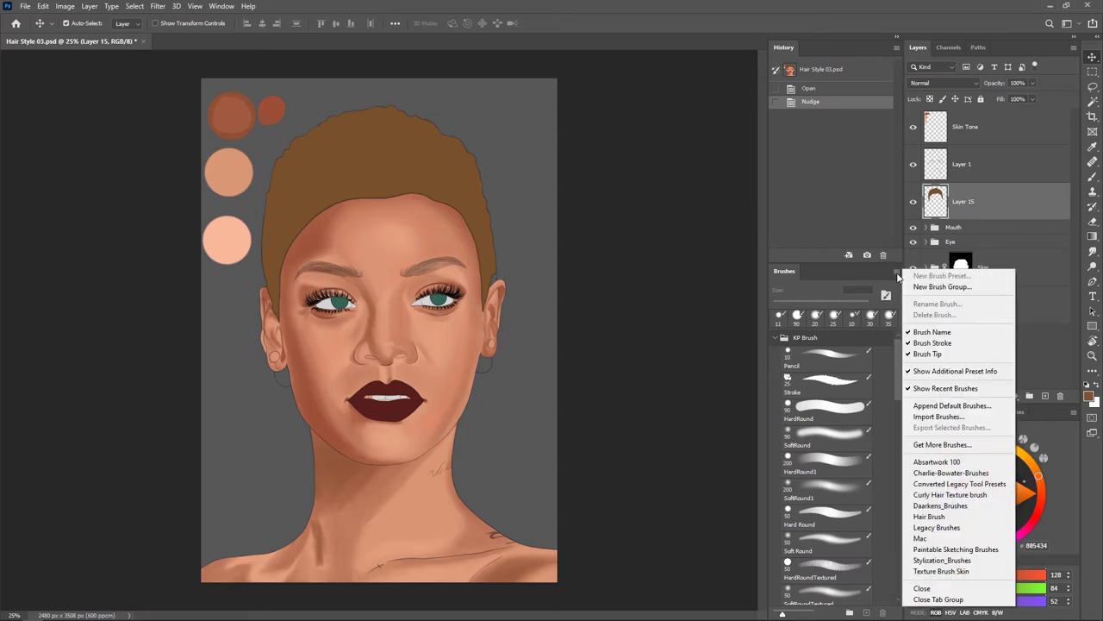
{"action": "left_click", "coordinate": [917, 393]}
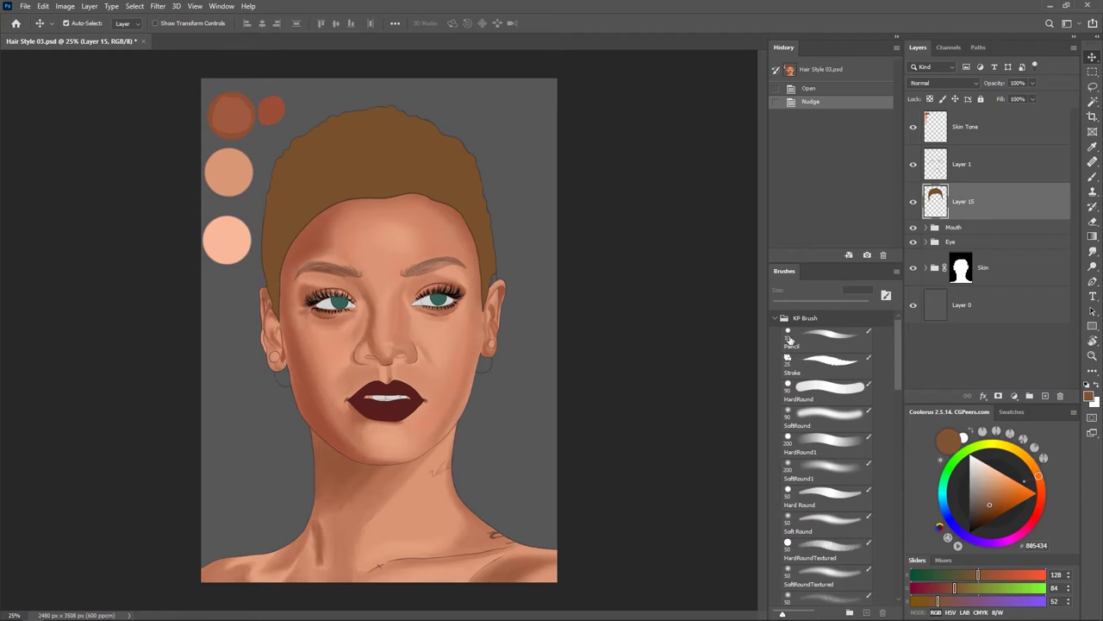
{"action": "left_click", "coordinate": [789, 339]}
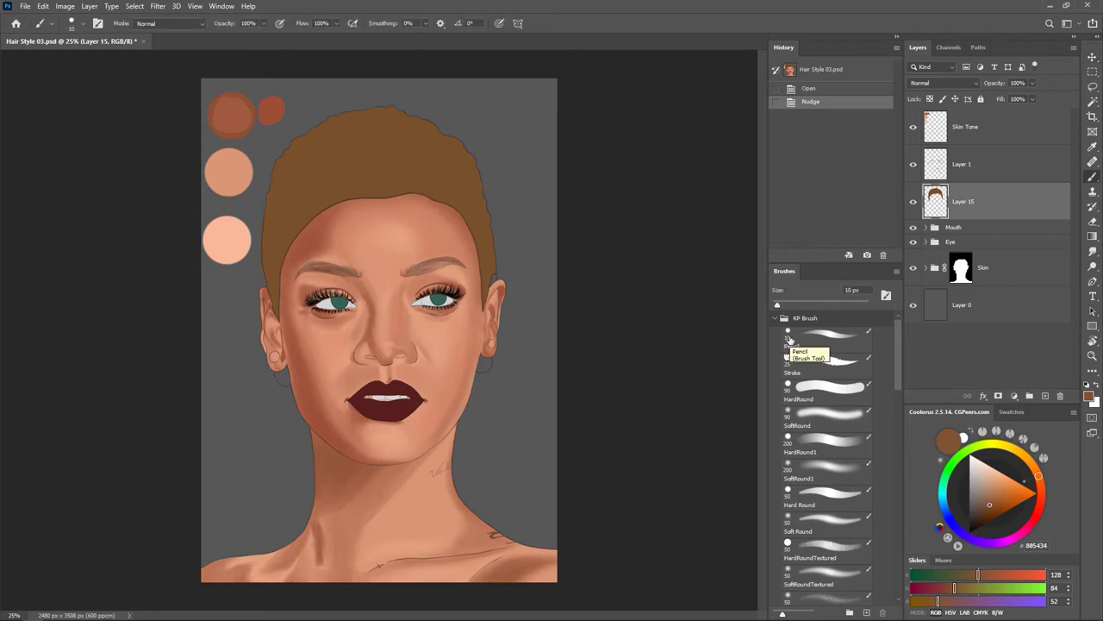
{"action": "key", "text": "v"}
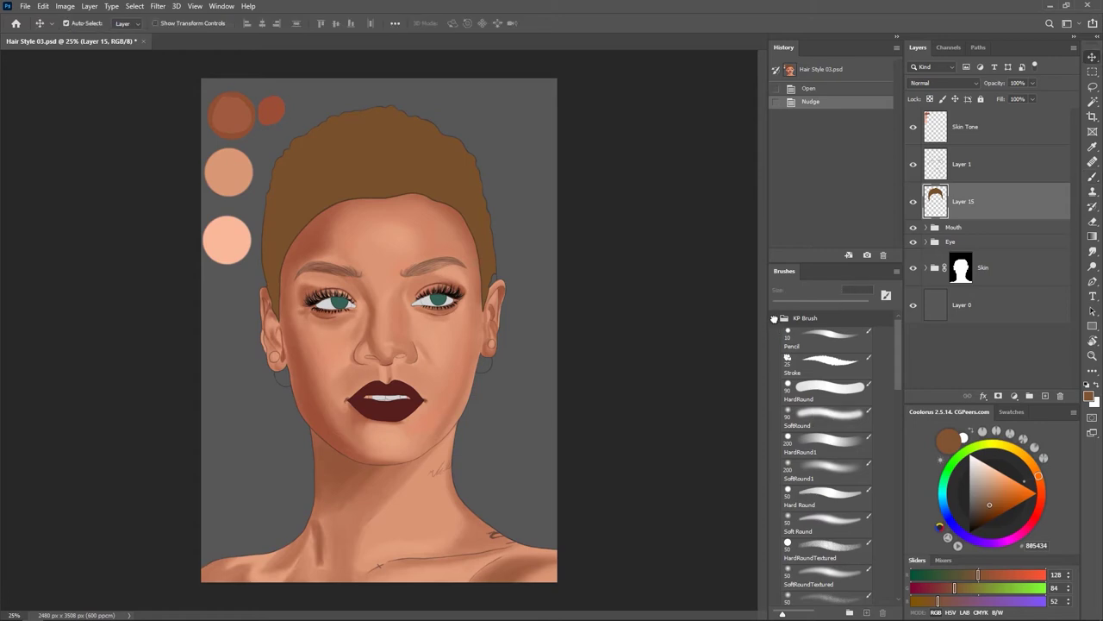
{"action": "left_click", "coordinate": [774, 318]}
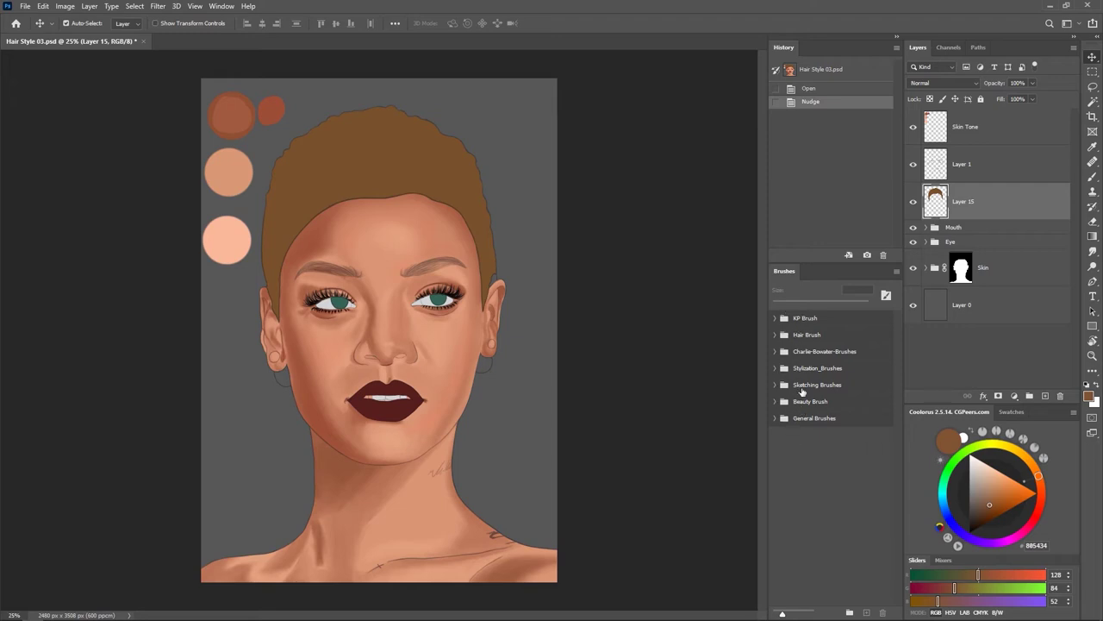
Examine the brush groups one by one from General Brushes up to KP Brush, collapsing each again.
{"action": "left_click", "coordinate": [774, 418]}
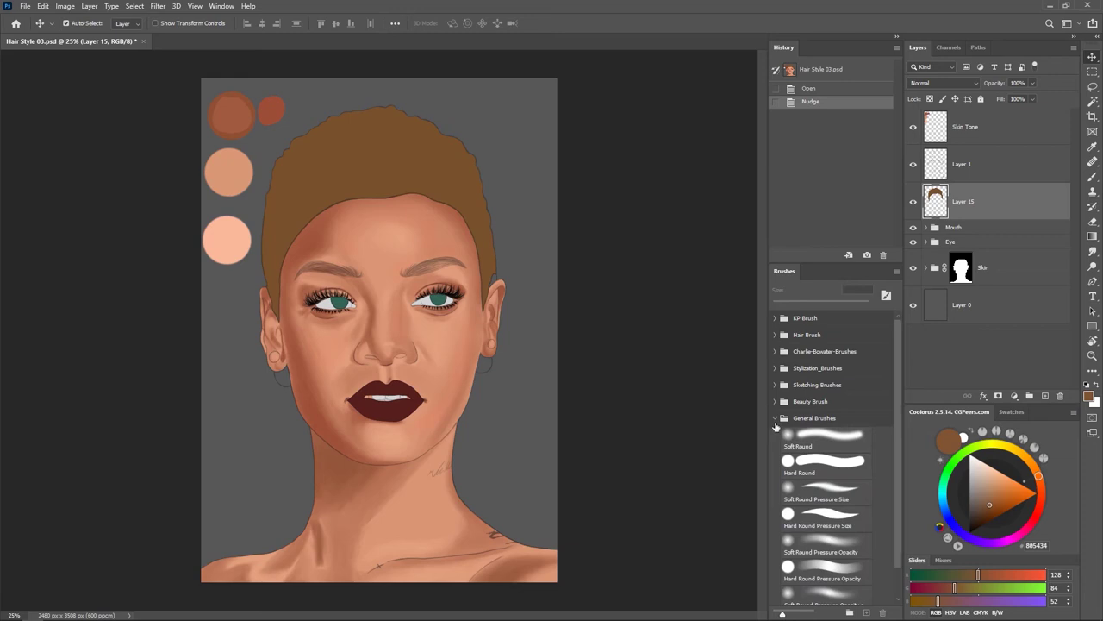
{"action": "left_click", "coordinate": [775, 419]}
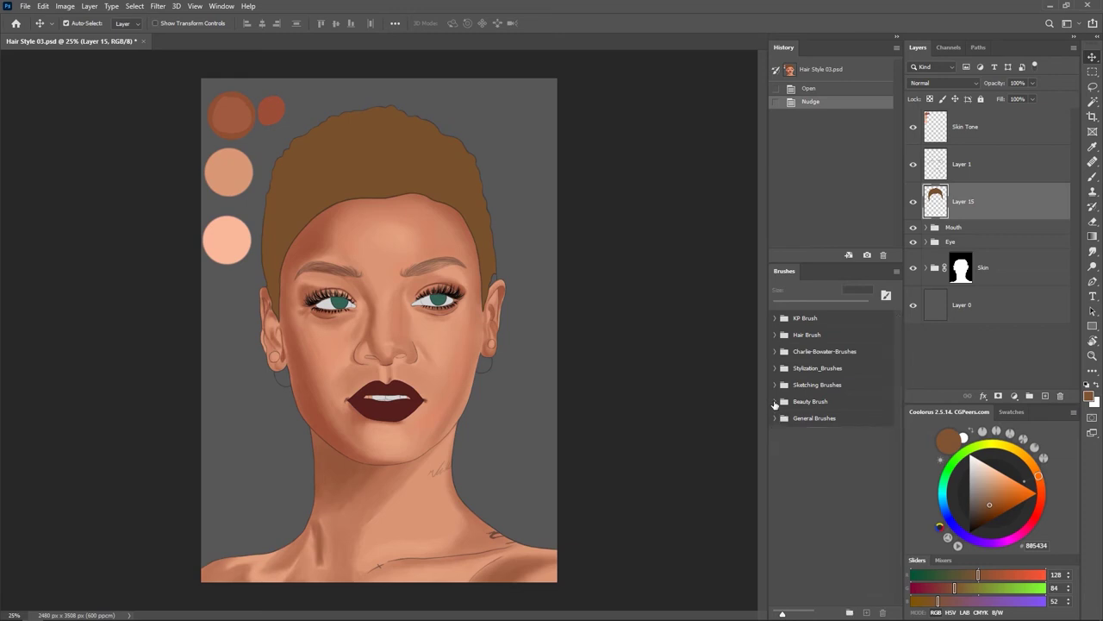
{"action": "left_click", "coordinate": [775, 402]}
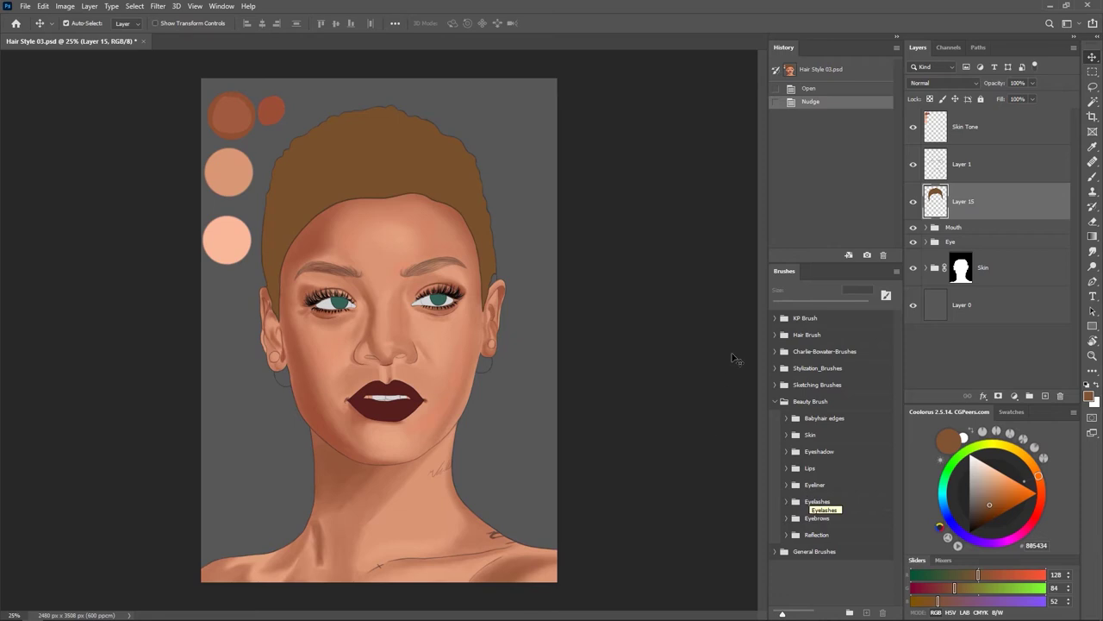
{"action": "left_click", "coordinate": [775, 402]}
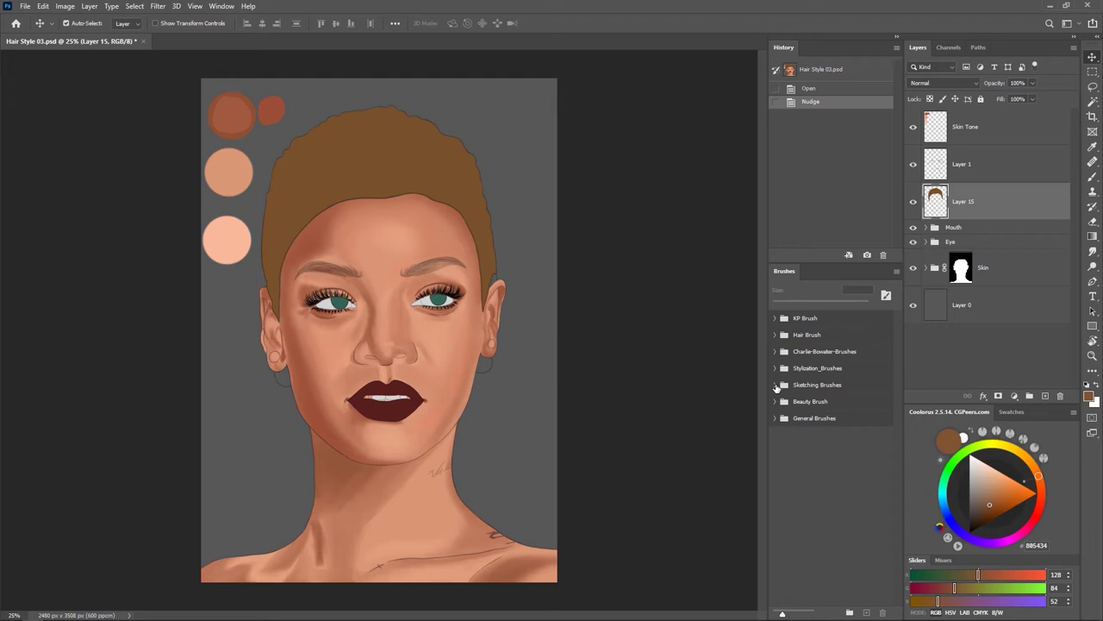
{"action": "left_click", "coordinate": [775, 386]}
{"action": "left_click", "coordinate": [775, 385]}
{"action": "left_click", "coordinate": [775, 369]}
{"action": "left_click", "coordinate": [775, 369]}
{"action": "left_click", "coordinate": [776, 353]}
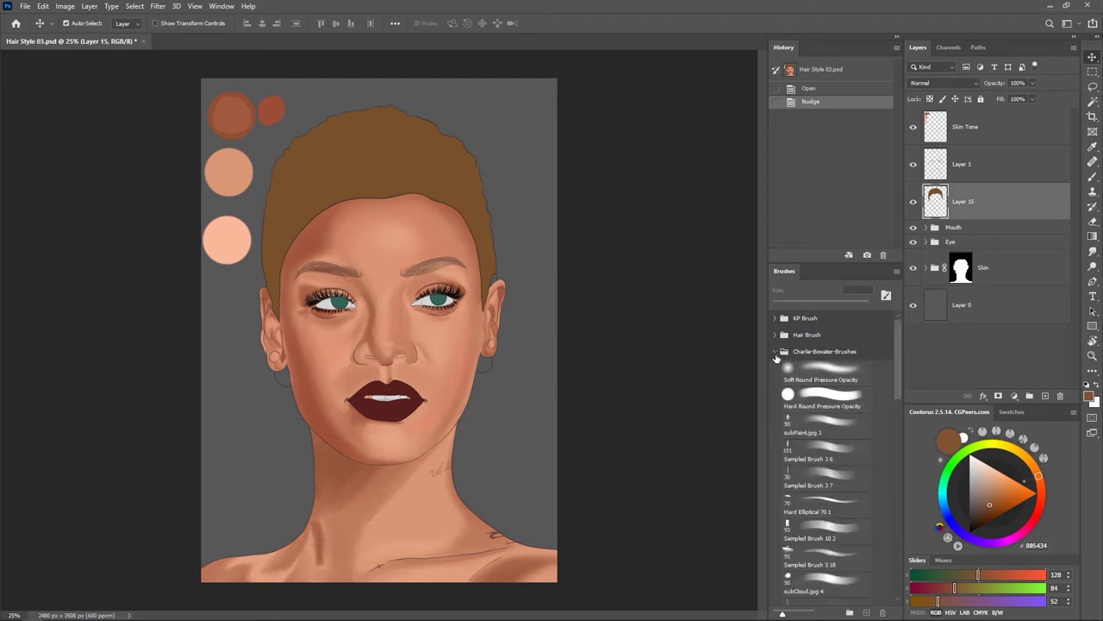
{"action": "left_click", "coordinate": [776, 353]}
{"action": "left_click", "coordinate": [775, 335]}
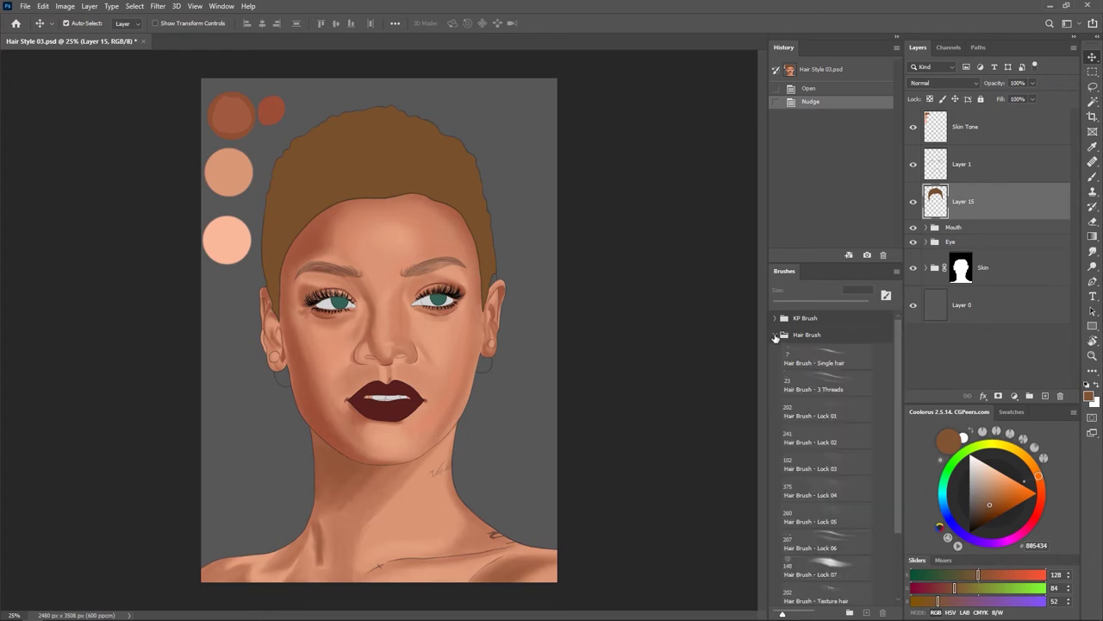
{"action": "left_click", "coordinate": [775, 335]}
{"action": "left_click", "coordinate": [775, 319]}
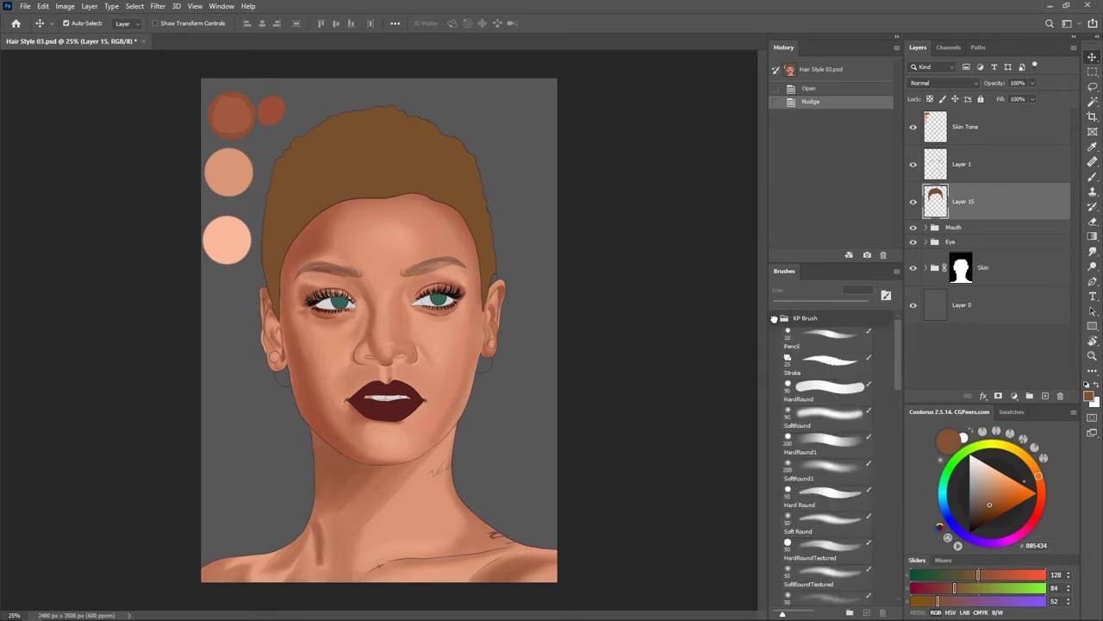
{"action": "left_click", "coordinate": [775, 319]}
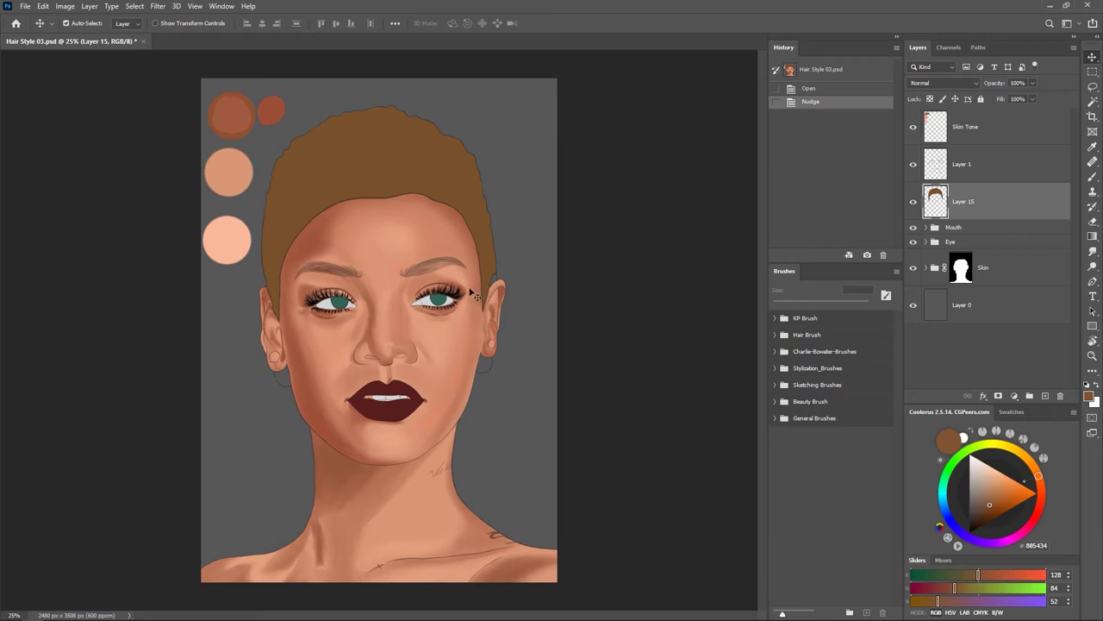
Save the current panel layout as a new workspace named "My workspace", without capturing keyboard shortcuts, menus or toolbar.
{"action": "left_click", "coordinate": [222, 7]}
{"action": "mouse_move", "coordinate": [258, 31]}
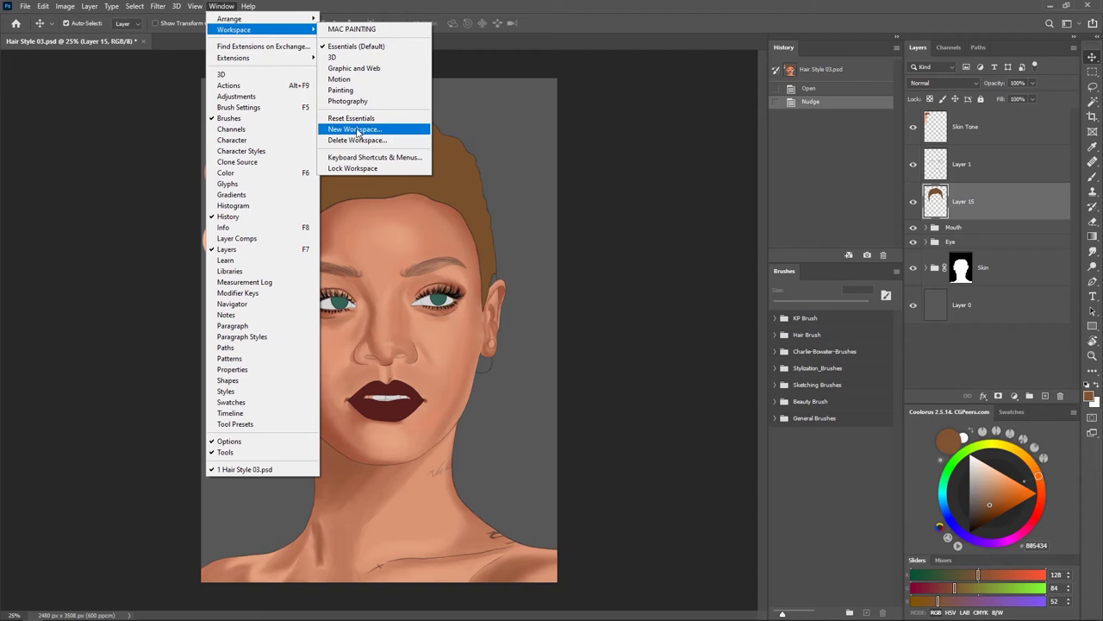
{"action": "left_click", "coordinate": [358, 129]}
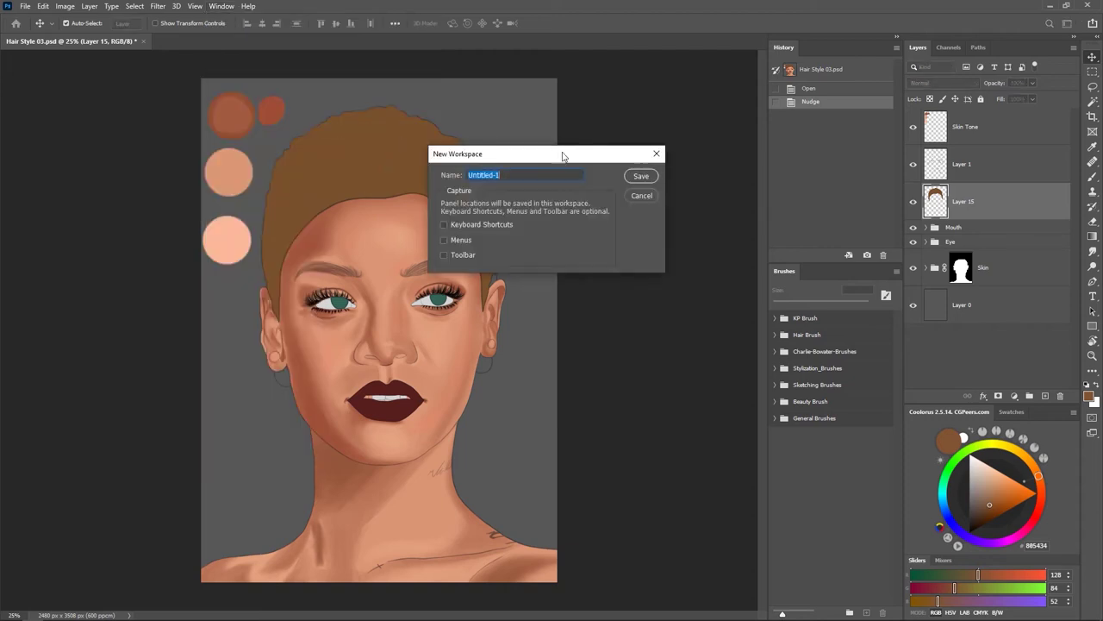
{"action": "left_click_drag", "start_coordinate": [559, 157], "coordinate": [535, 129]}
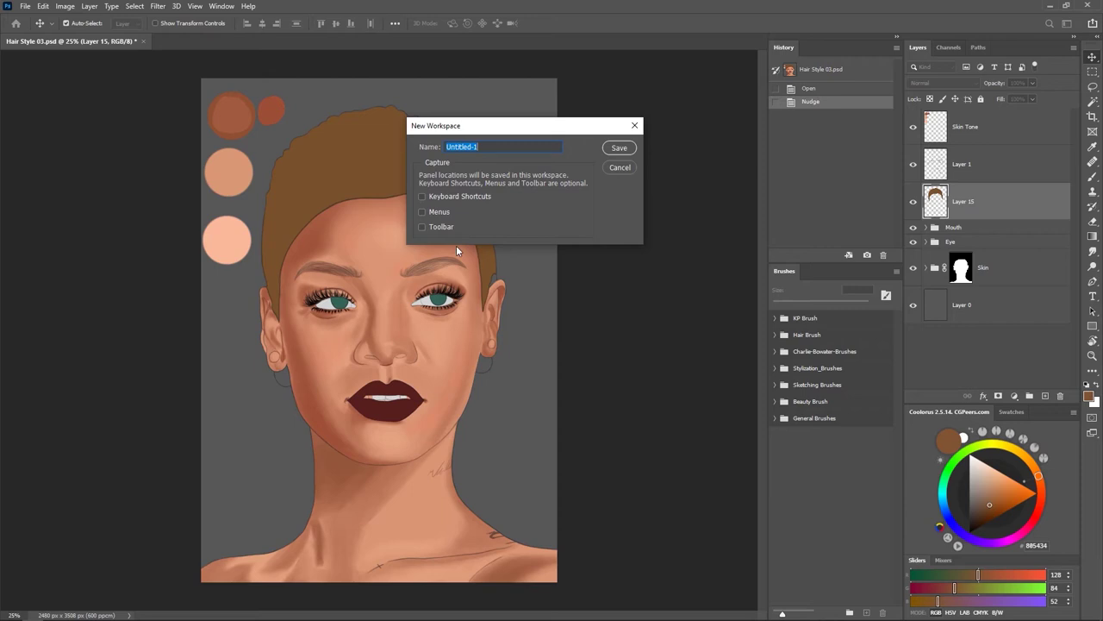
{"action": "type", "text": "My worksapce"}
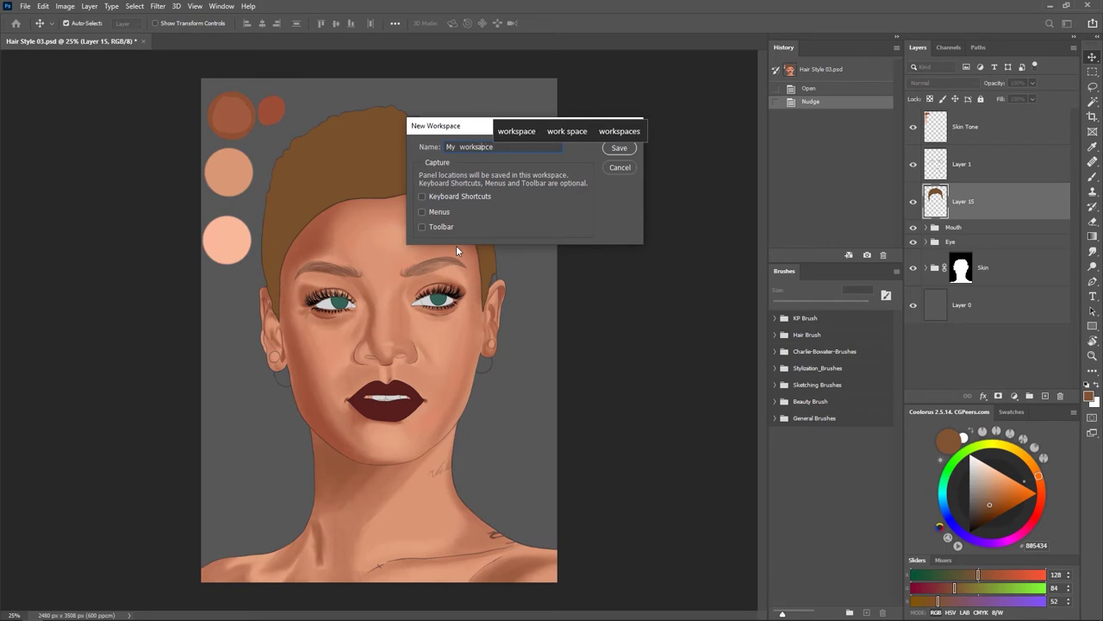
{"action": "key", "text": "BackSpace"}
{"action": "key", "text": "BackSpace"}
{"action": "key", "text": "BackSpace"}
{"action": "key", "text": "BackSpace"}
{"action": "type", "text": "pace"}
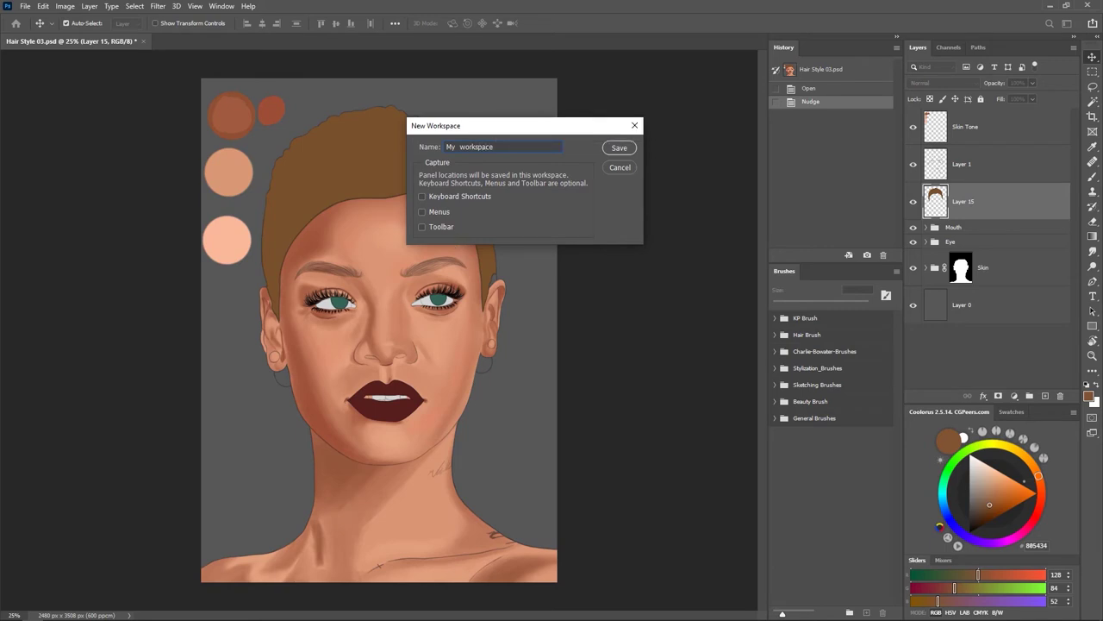
{"action": "key", "text": "Return"}
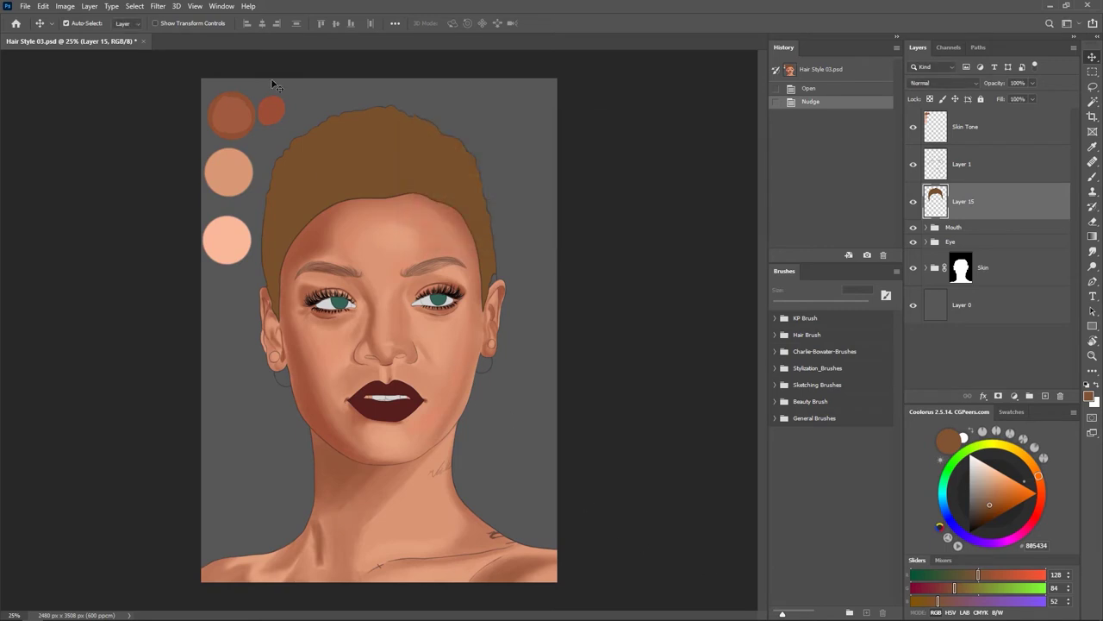
Switch to the Essentials (Default) workspace and reset it to its original panel layout.
{"action": "left_click", "coordinate": [222, 9]}
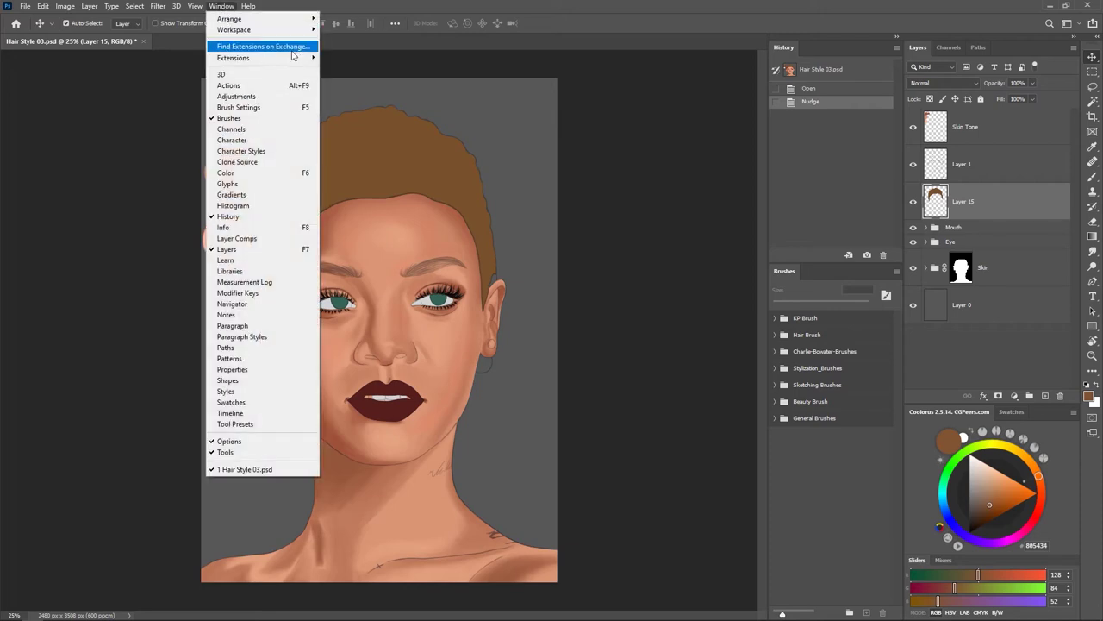
{"action": "mouse_move", "coordinate": [301, 35]}
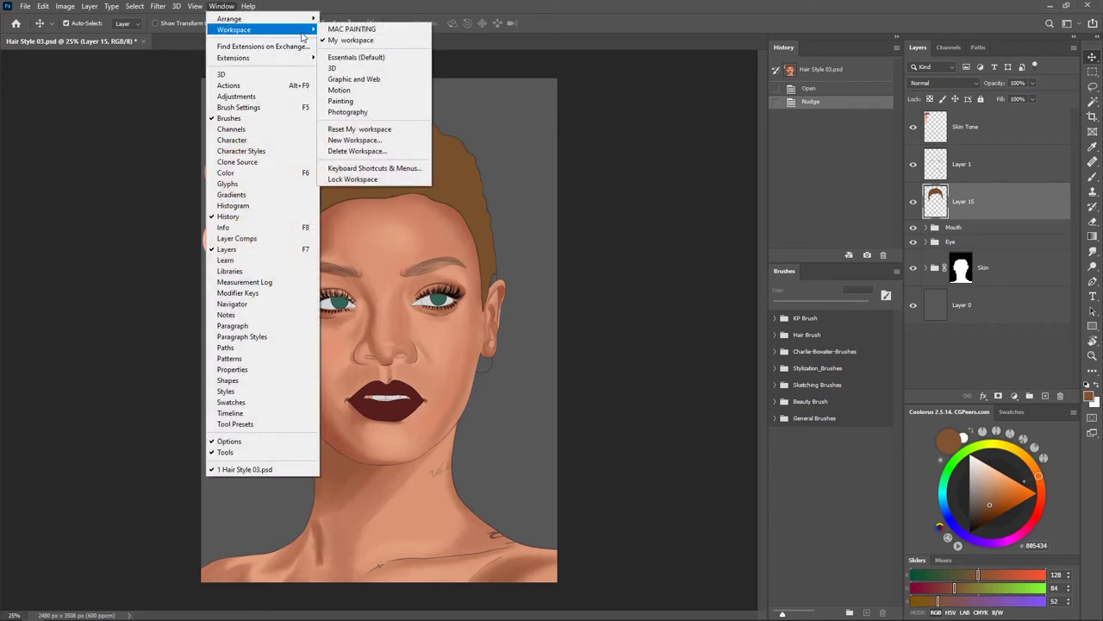
{"action": "left_click", "coordinate": [346, 58]}
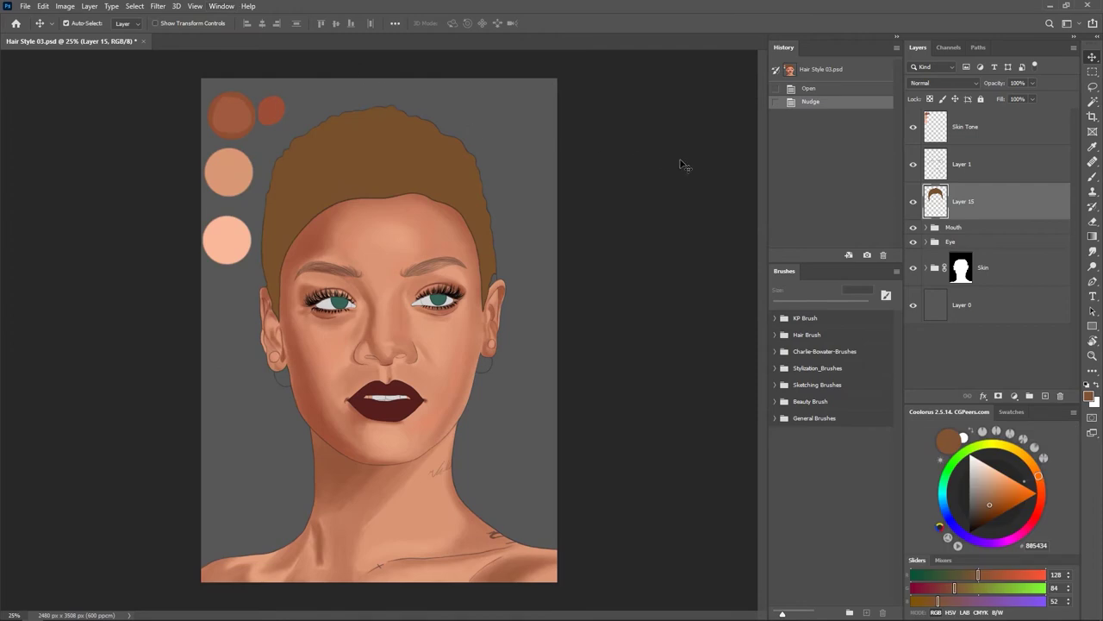
{"action": "left_click", "coordinate": [222, 7]}
{"action": "mouse_move", "coordinate": [304, 33]}
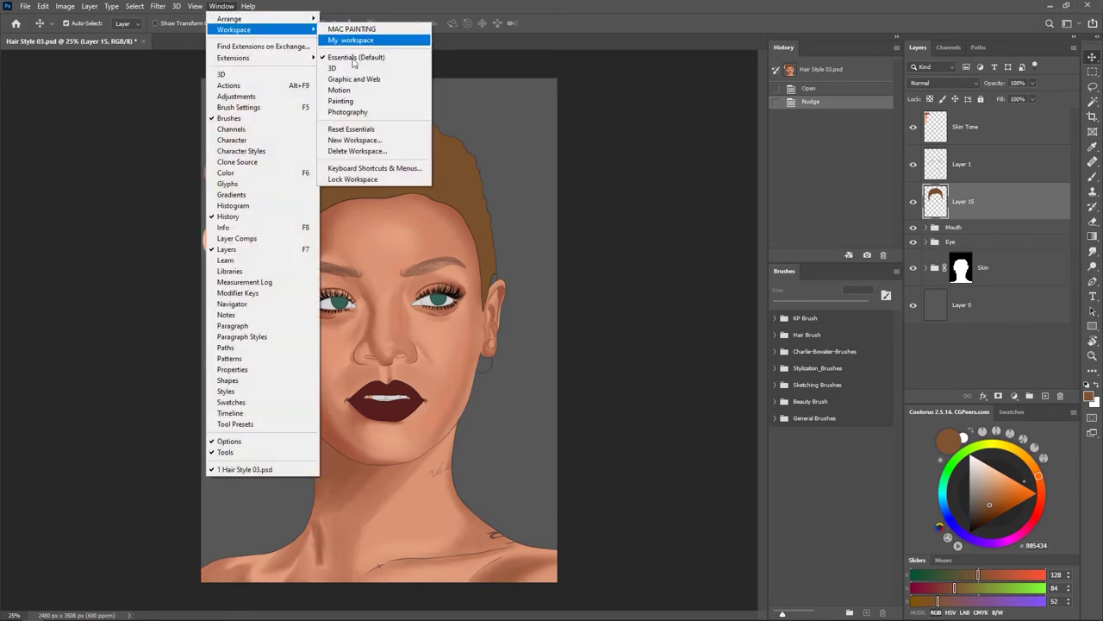
{"action": "left_click", "coordinate": [356, 130]}
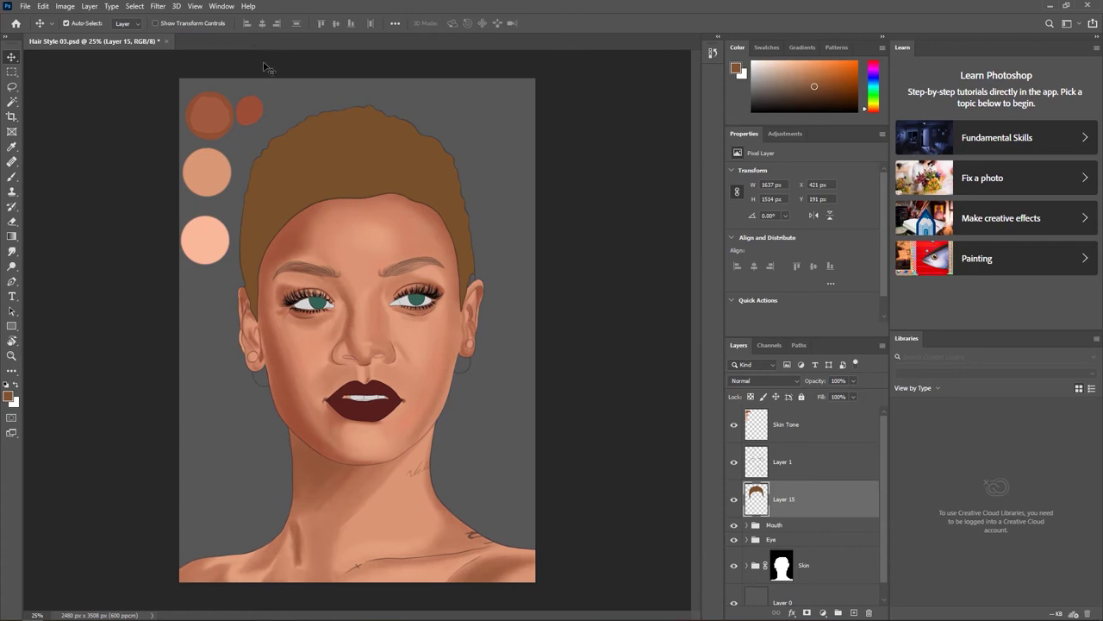
Switch to the saved "My workspace" layout.
{"action": "left_click", "coordinate": [221, 7]}
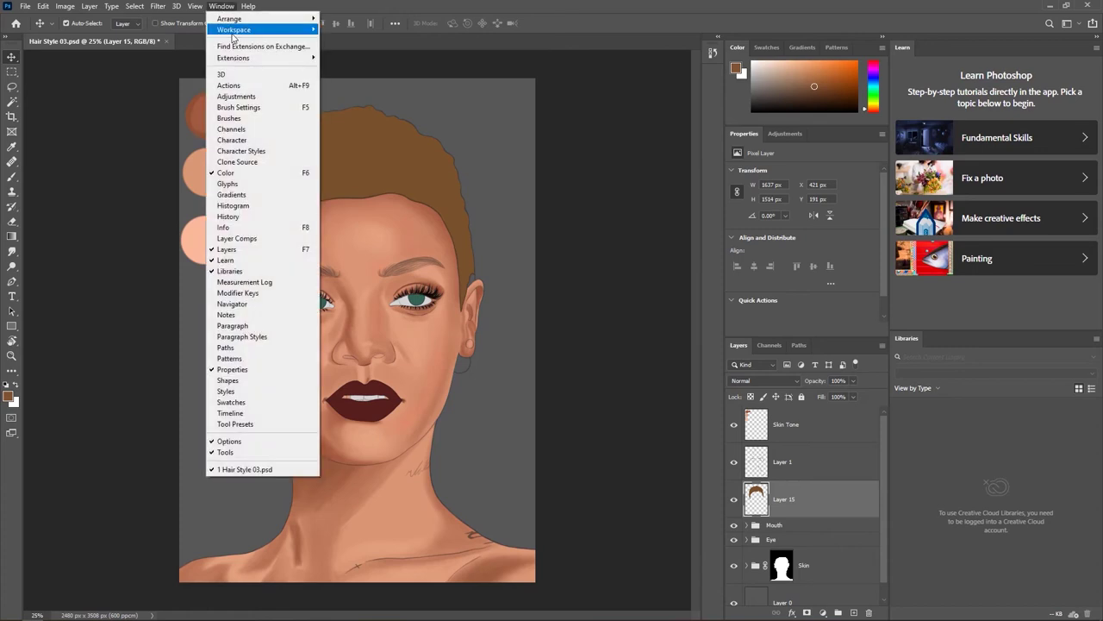
{"action": "mouse_move", "coordinate": [315, 32]}
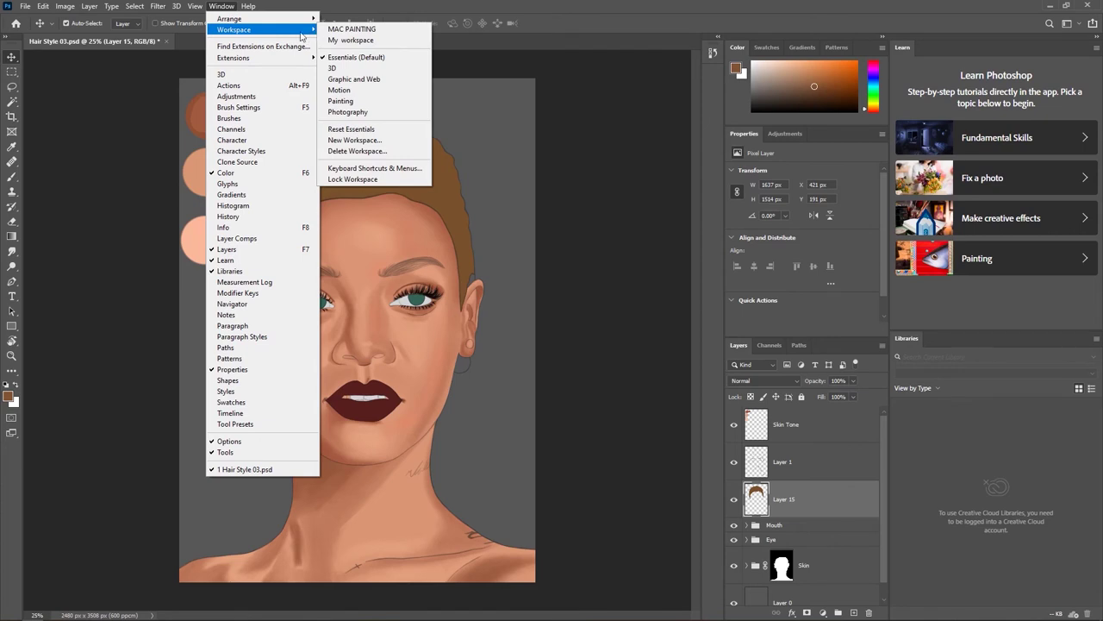
{"action": "mouse_move", "coordinate": [279, 31]}
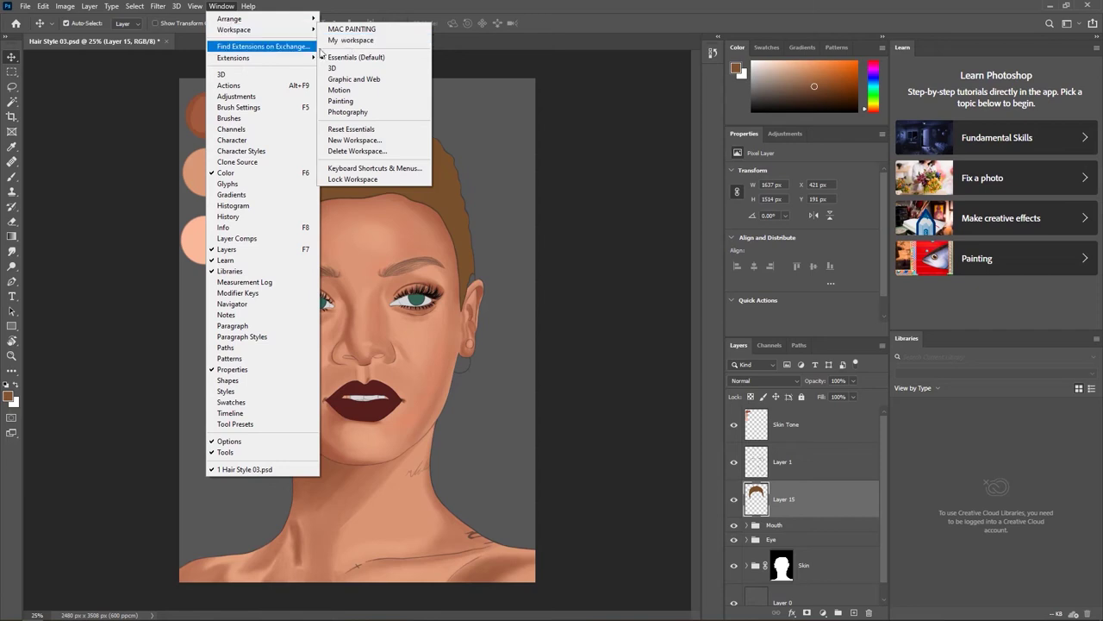
{"action": "left_click", "coordinate": [344, 41]}
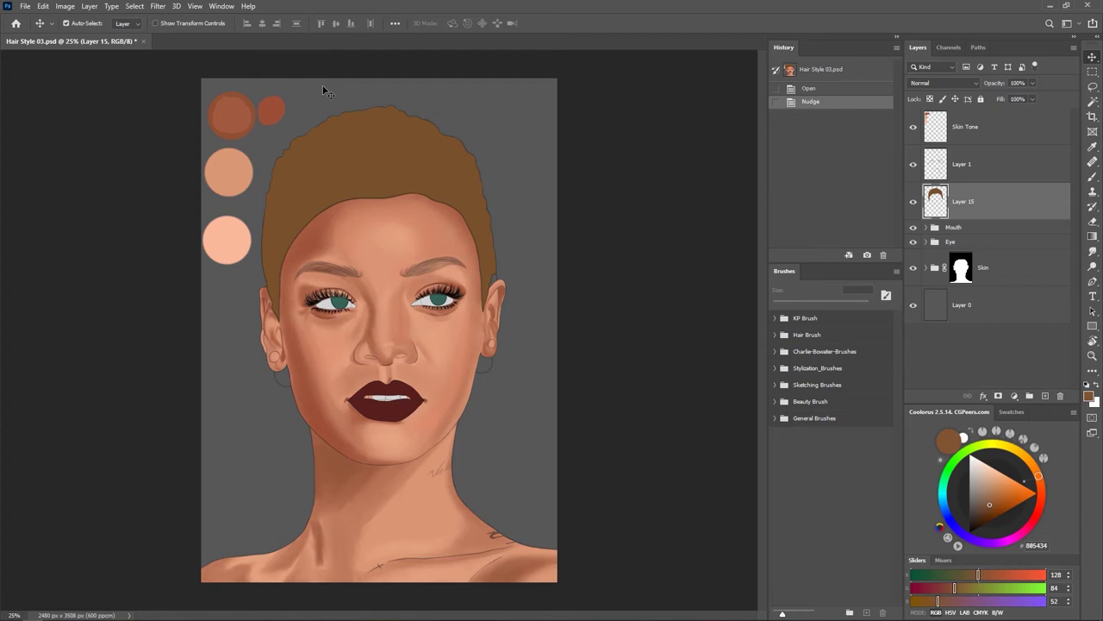
Switch back to the Essentials (Default) workspace.
{"action": "left_click", "coordinate": [222, 6]}
{"action": "mouse_move", "coordinate": [294, 30]}
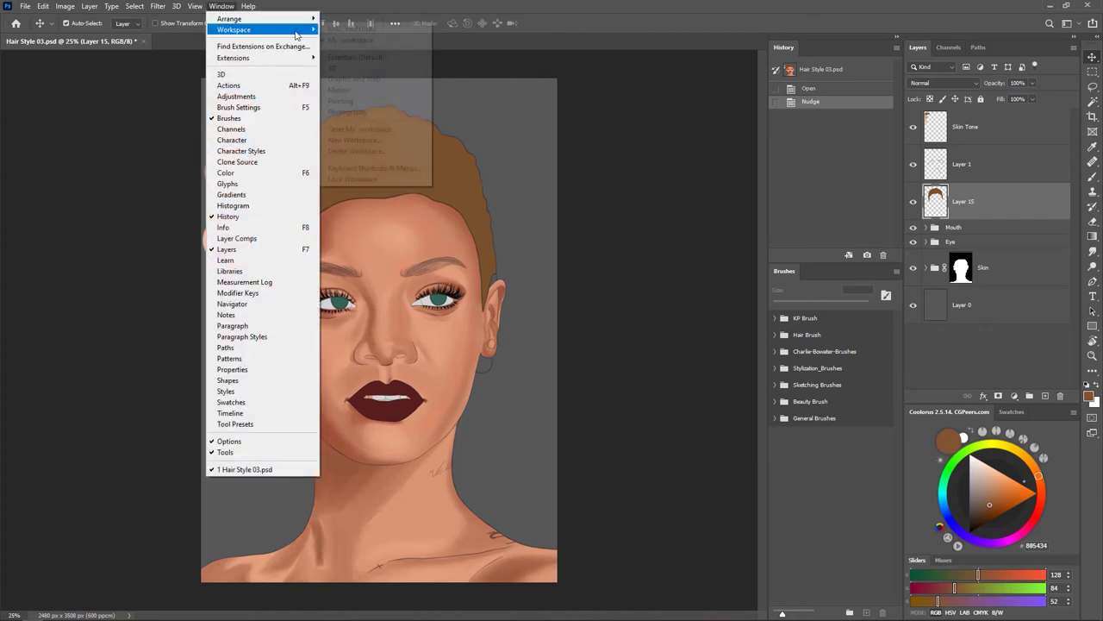
{"action": "left_click", "coordinate": [354, 58]}
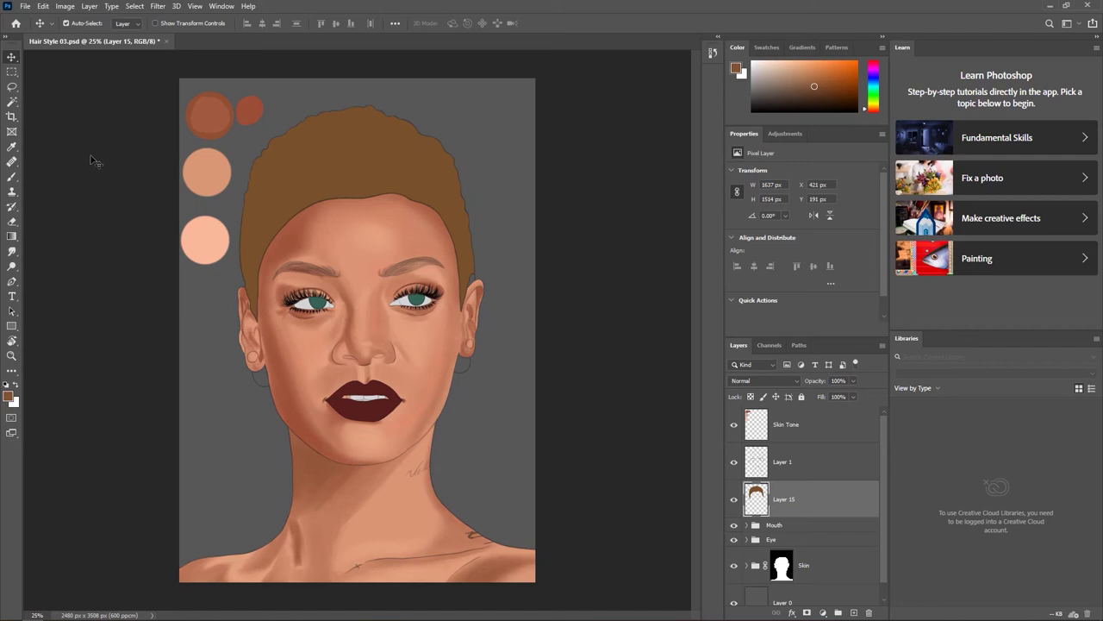
Open the toolbar customization and move the Artboard, Single Column Marquee and Single Row Marquee tools to Extra Tools.
{"action": "left_click", "coordinate": [42, 6]}
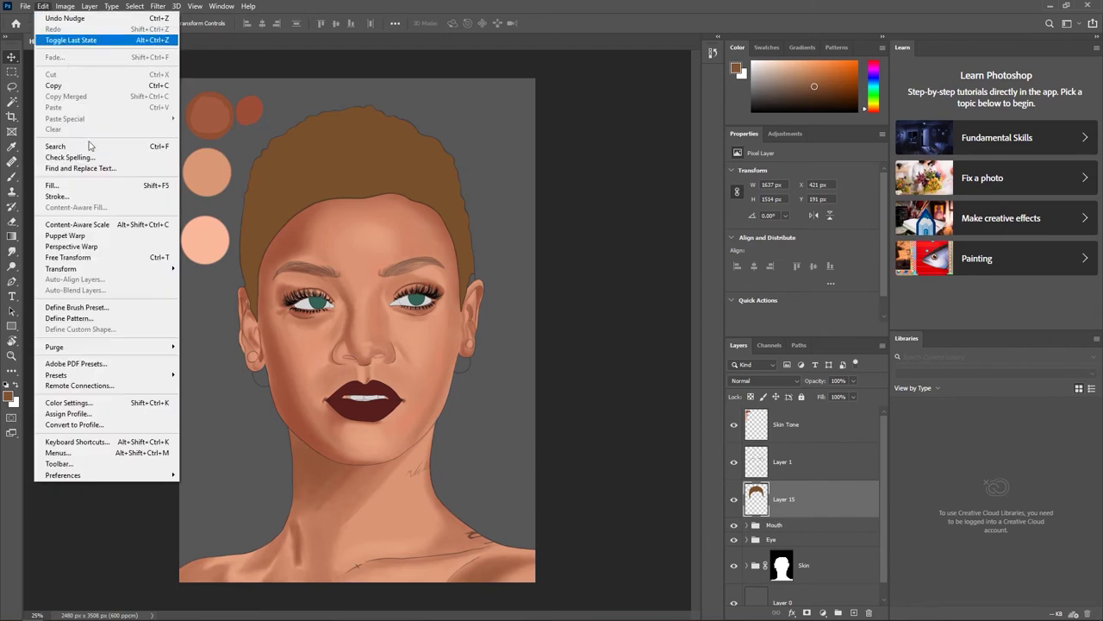
{"action": "mouse_move", "coordinate": [173, 475]}
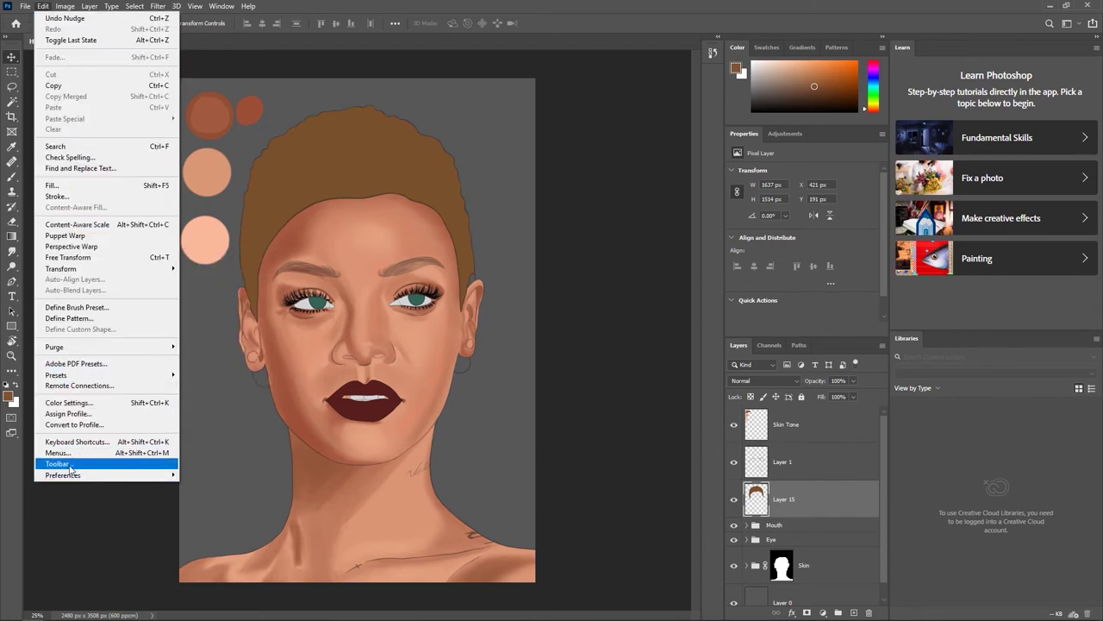
{"action": "left_click", "coordinate": [69, 464]}
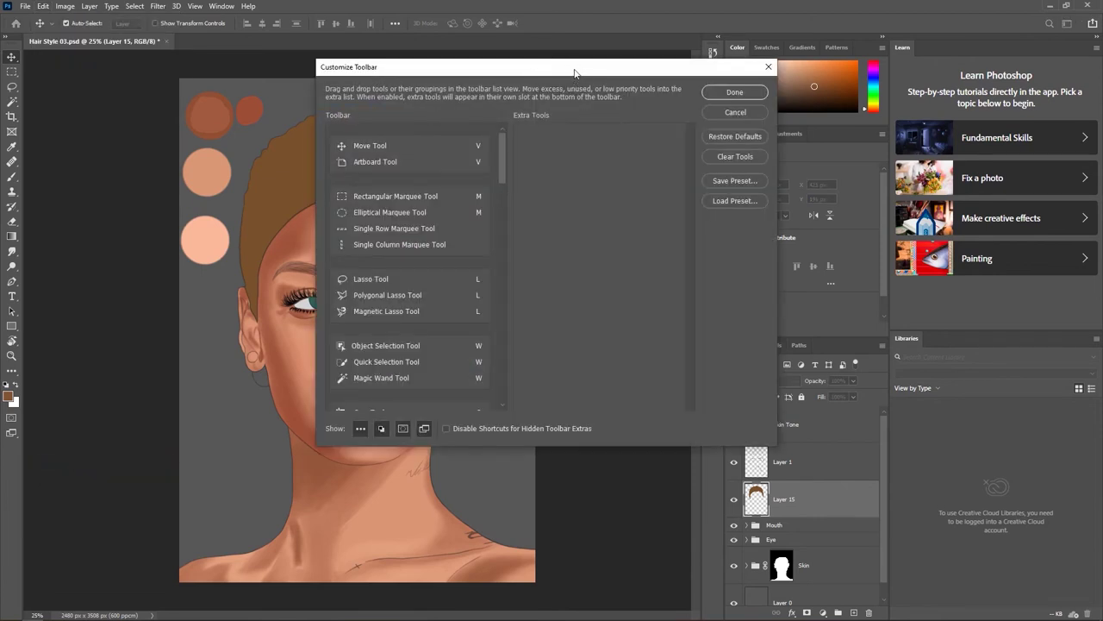
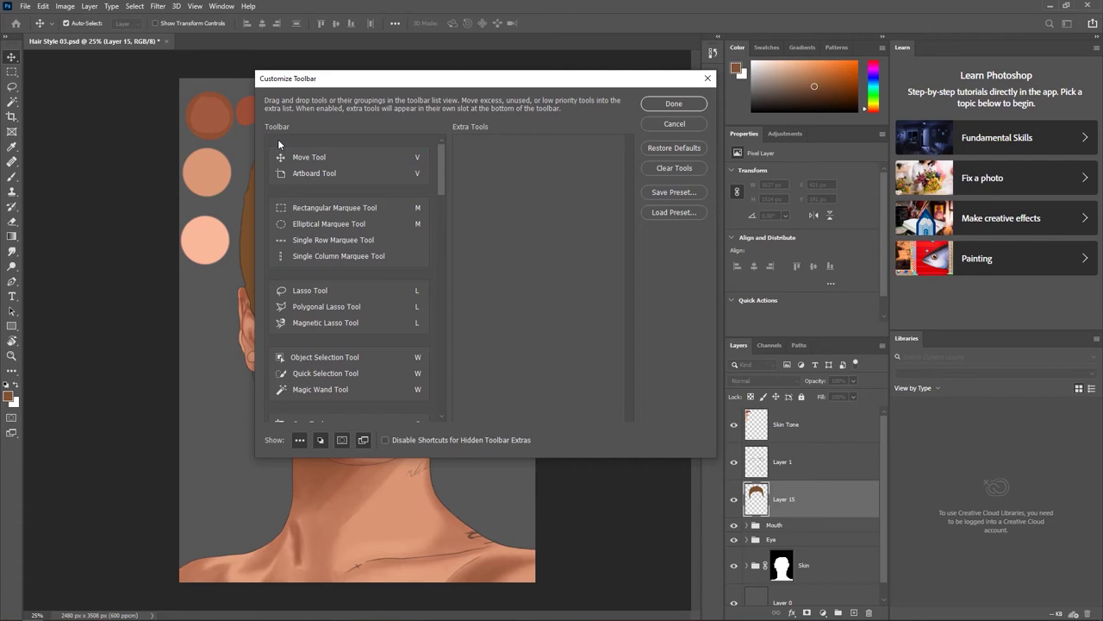
{"action": "mouse_move", "coordinate": [438, 170]}
{"action": "left_mouse_down"}
{"action": "mouse_move", "coordinate": [439, 405]}
{"action": "mouse_move", "coordinate": [438, 160]}
{"action": "left_mouse_up"}
{"action": "left_click", "coordinate": [410, 252]}
{"action": "left_click_drag", "start_coordinate": [306, 173], "coordinate": [531, 159]}
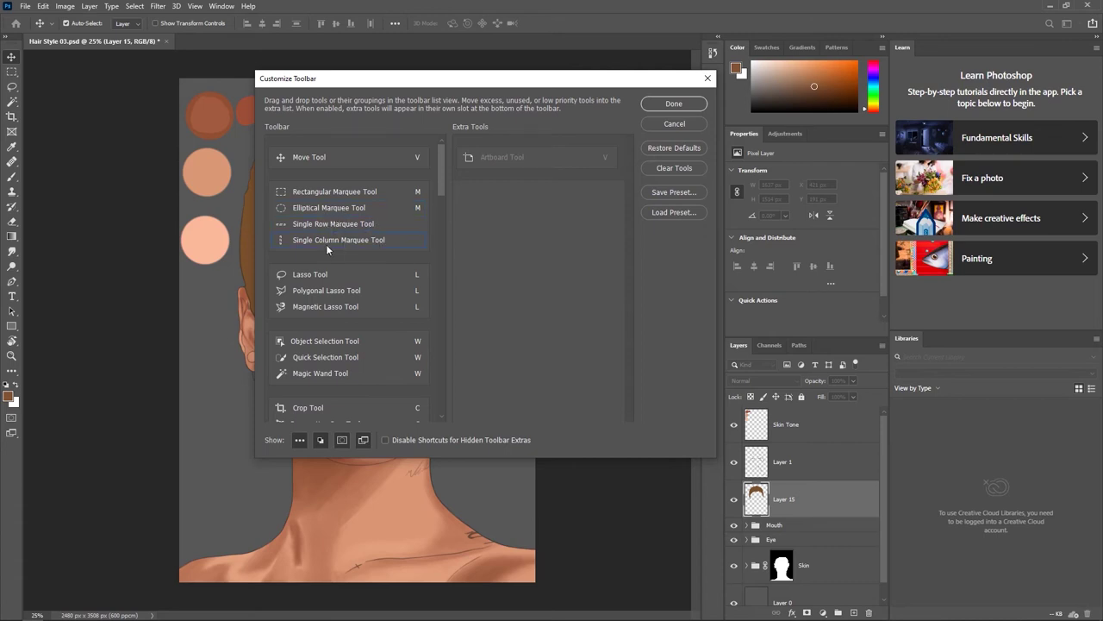
{"action": "left_click_drag", "start_coordinate": [319, 240], "coordinate": [520, 224]}
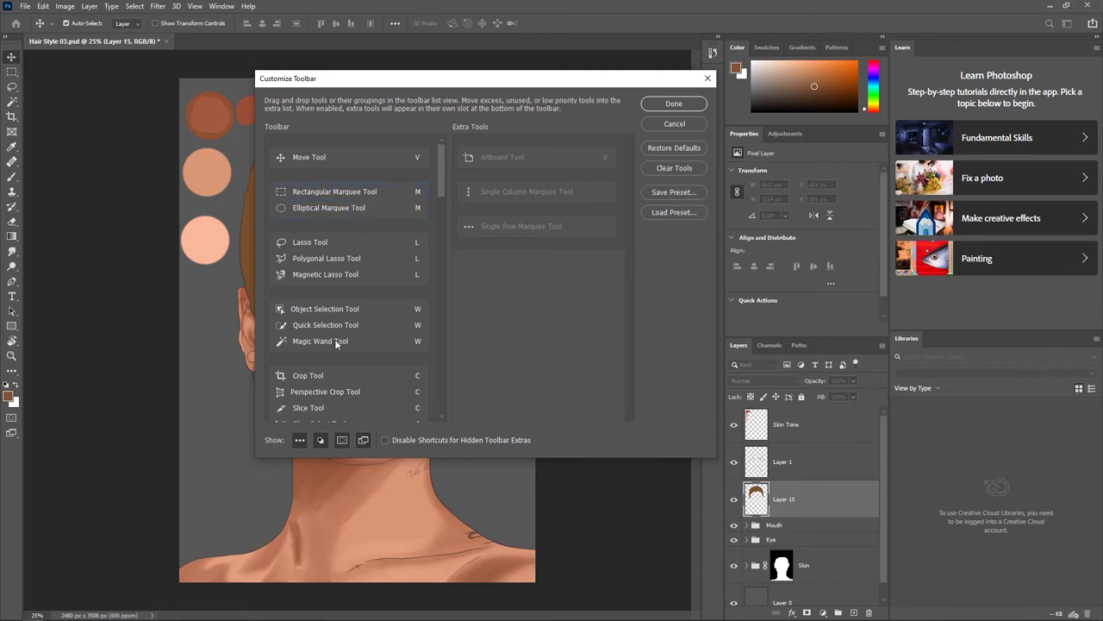
Move the Magnetic Lasso, Object Selection, Quick Selection, Perspective Crop, Slice and Slice Select tools from the toolbar to Extra Tools.
{"action": "left_click_drag", "start_coordinate": [318, 274], "coordinate": [505, 273]}
{"action": "left_click_drag", "start_coordinate": [337, 301], "coordinate": [522, 300]}
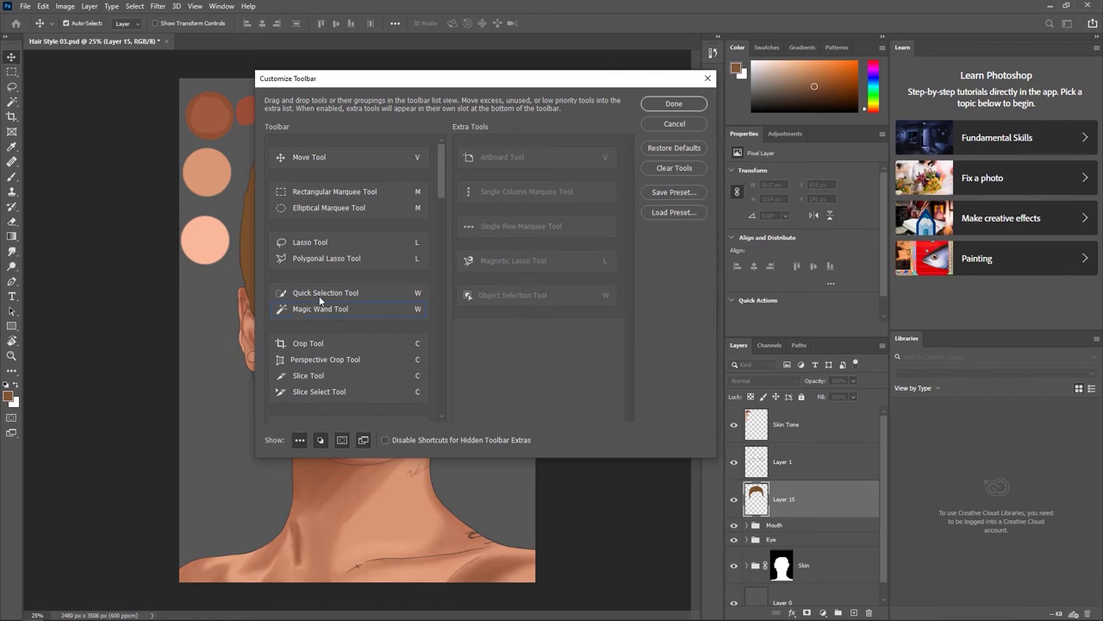
{"action": "mouse_move", "coordinate": [314, 292]}
{"action": "left_mouse_down"}
{"action": "mouse_move", "coordinate": [495, 330]}
{"action": "mouse_move", "coordinate": [401, 443]}
{"action": "mouse_move", "coordinate": [394, 405]}
{"action": "left_mouse_up"}
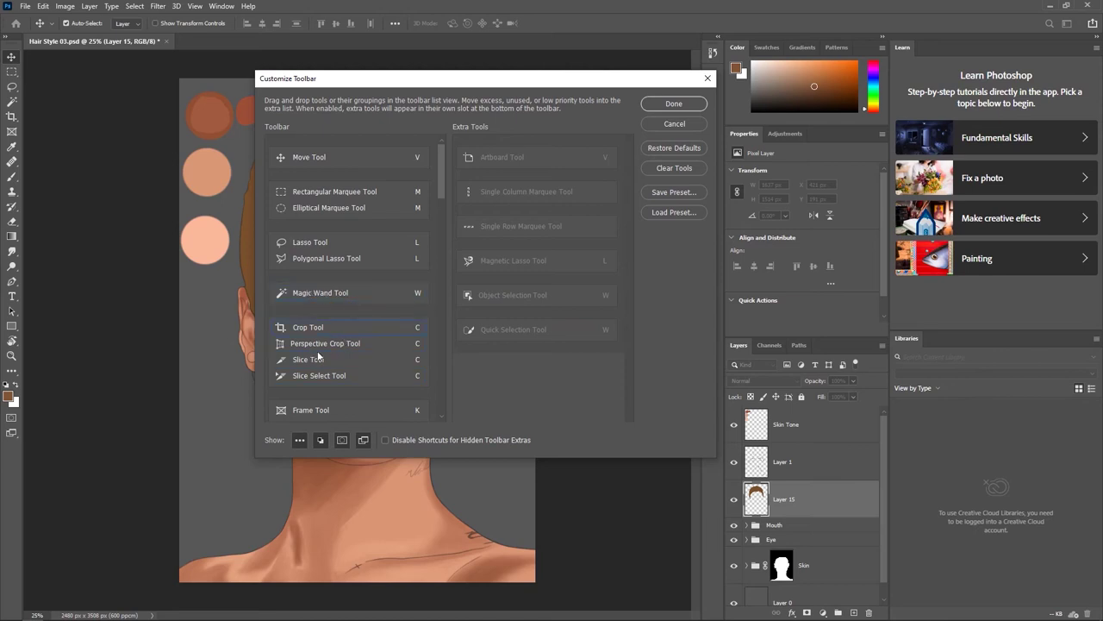
{"action": "left_click_drag", "start_coordinate": [312, 344], "coordinate": [512, 363]}
{"action": "mouse_move", "coordinate": [306, 343]}
{"action": "left_mouse_down"}
{"action": "mouse_move", "coordinate": [469, 364]}
{"action": "mouse_move", "coordinate": [533, 389]}
{"action": "left_mouse_up"}
{"action": "left_click_drag", "start_coordinate": [311, 343], "coordinate": [495, 392]}
Move the Frame, 3D Material Eyedropper, Color Sampler, Ruler, Note and Count tools to Extra Tools, keeping only the Eyedropper in its group.
{"action": "left_click_drag", "start_coordinate": [440, 185], "coordinate": [441, 199]}
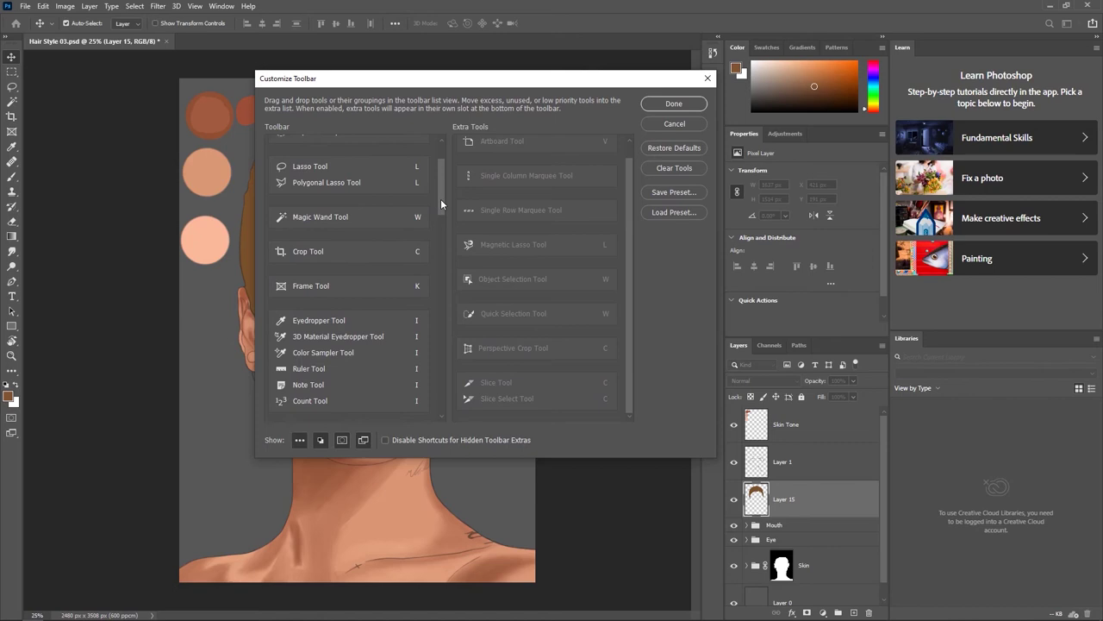
{"action": "left_click_drag", "start_coordinate": [362, 309], "coordinate": [516, 415]}
{"action": "left_click_drag", "start_coordinate": [315, 300], "coordinate": [486, 407]}
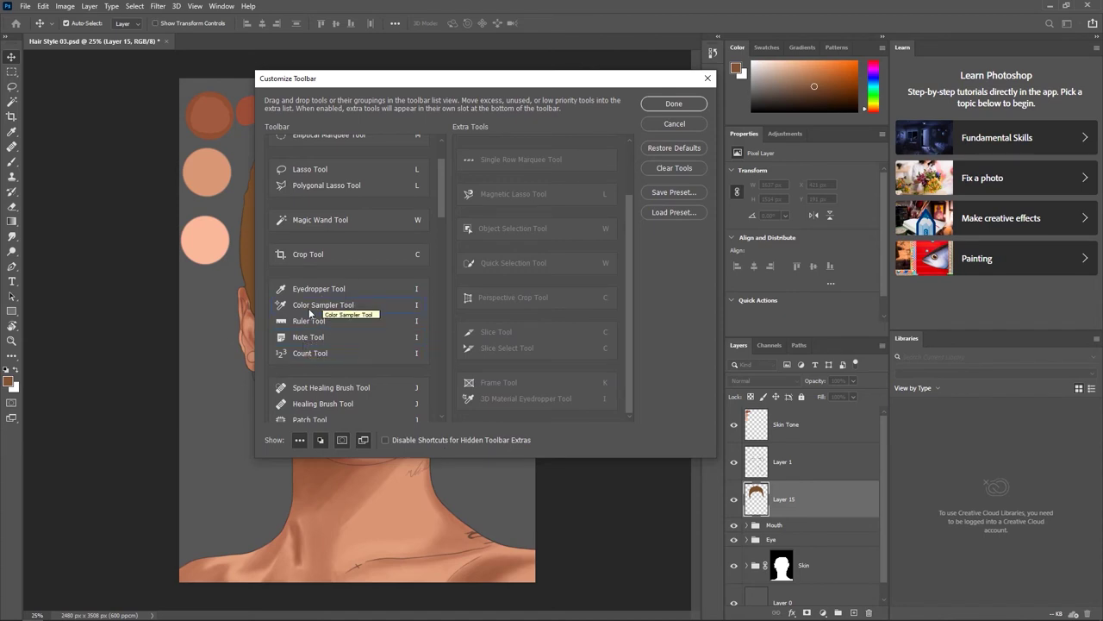
{"action": "left_click_drag", "start_coordinate": [303, 312], "coordinate": [508, 396]}
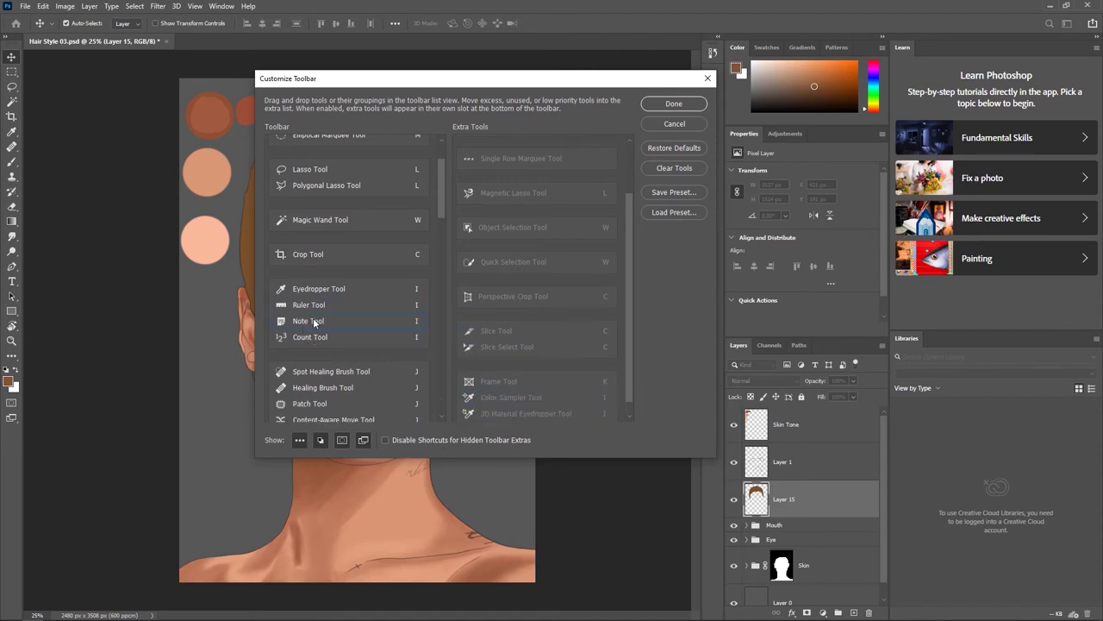
{"action": "left_click_drag", "start_coordinate": [308, 301], "coordinate": [513, 398]}
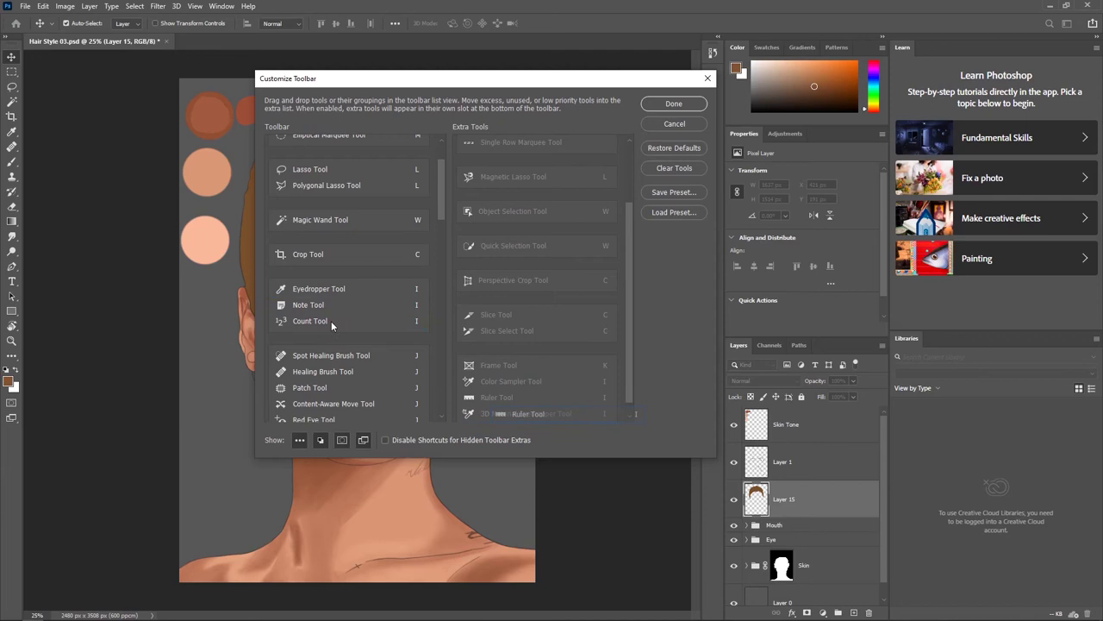
{"action": "left_click_drag", "start_coordinate": [303, 304], "coordinate": [517, 414]}
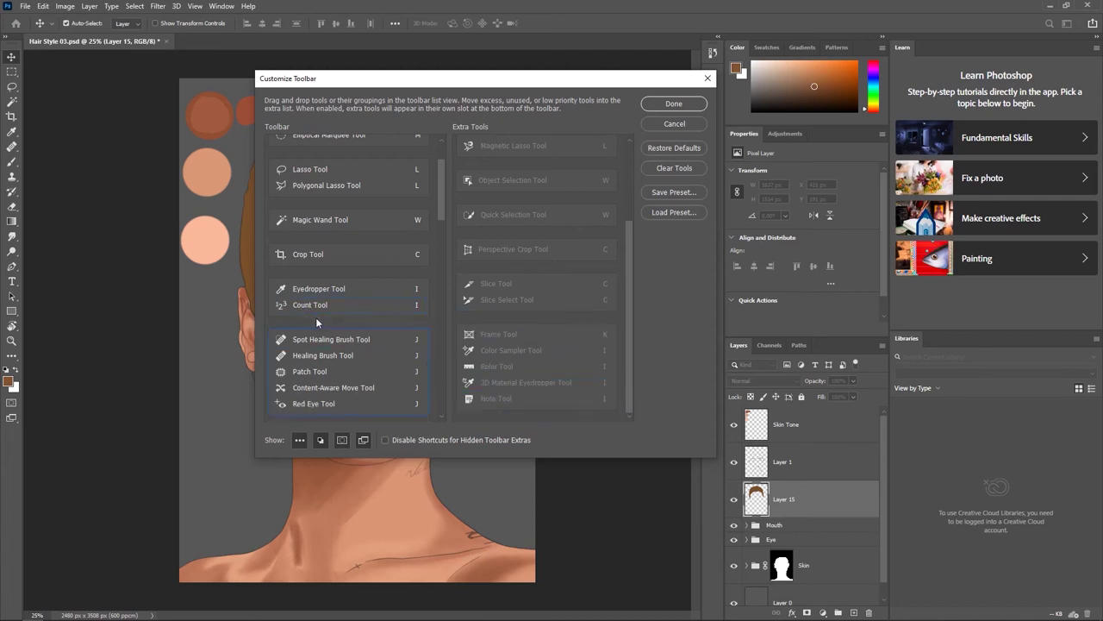
{"action": "left_click_drag", "start_coordinate": [321, 306], "coordinate": [510, 398]}
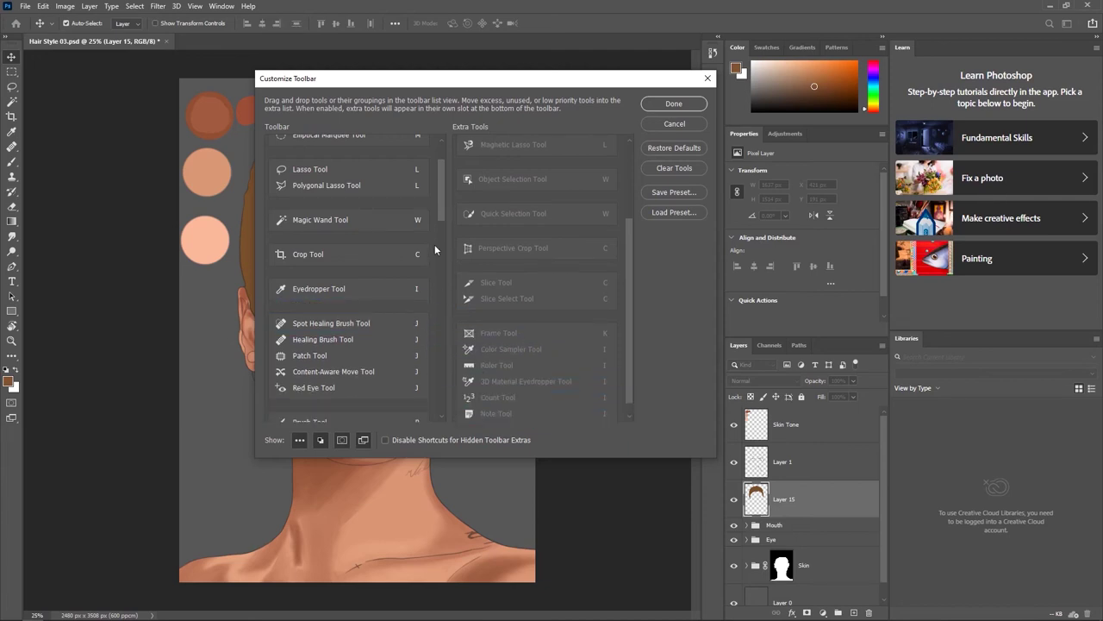
Move the whole healing group to Extra Tools: Spot Healing Brush, Healing Brush, Patch, Content-Aware Move and Red Eye.
{"action": "left_click_drag", "start_coordinate": [439, 207], "coordinate": [441, 226]}
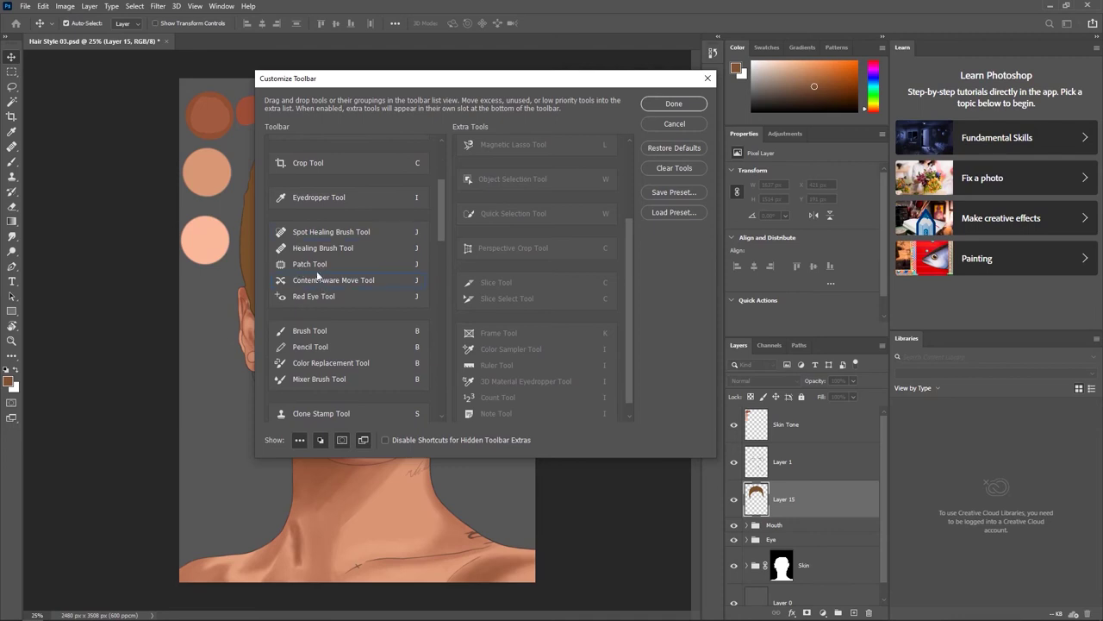
{"action": "left_click_drag", "start_coordinate": [319, 231], "coordinate": [523, 409]}
{"action": "left_click_drag", "start_coordinate": [340, 244], "coordinate": [517, 409]}
{"action": "mouse_move", "coordinate": [315, 231]}
{"action": "left_mouse_down"}
{"action": "mouse_move", "coordinate": [463, 333]}
{"action": "mouse_move", "coordinate": [528, 405]}
{"action": "mouse_move", "coordinate": [505, 397]}
{"action": "mouse_move", "coordinate": [394, 278]}
{"action": "mouse_move", "coordinate": [517, 411]}
{"action": "left_mouse_up"}
{"action": "mouse_move", "coordinate": [312, 233]}
{"action": "left_mouse_down"}
{"action": "mouse_move", "coordinate": [513, 422]}
{"action": "mouse_move", "coordinate": [509, 409]}
{"action": "left_mouse_up"}
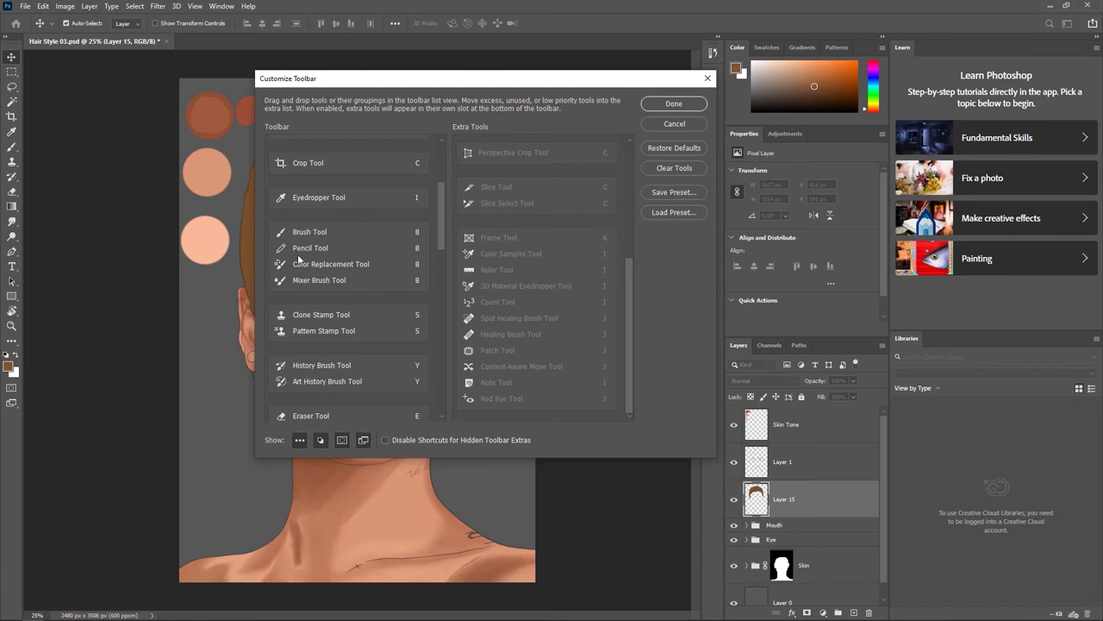
Move the Pencil, Color Replacement, Clone Stamp, Pattern Stamp, History Brush and Art History Brush tools to Extra Tools.
{"action": "mouse_move", "coordinate": [346, 270]}
{"action": "left_mouse_down"}
{"action": "mouse_move", "coordinate": [359, 261]}
{"action": "mouse_move", "coordinate": [323, 294]}
{"action": "mouse_move", "coordinate": [316, 247]}
{"action": "mouse_move", "coordinate": [508, 402]}
{"action": "left_mouse_up"}
{"action": "left_click_drag", "start_coordinate": [321, 247], "coordinate": [509, 404]}
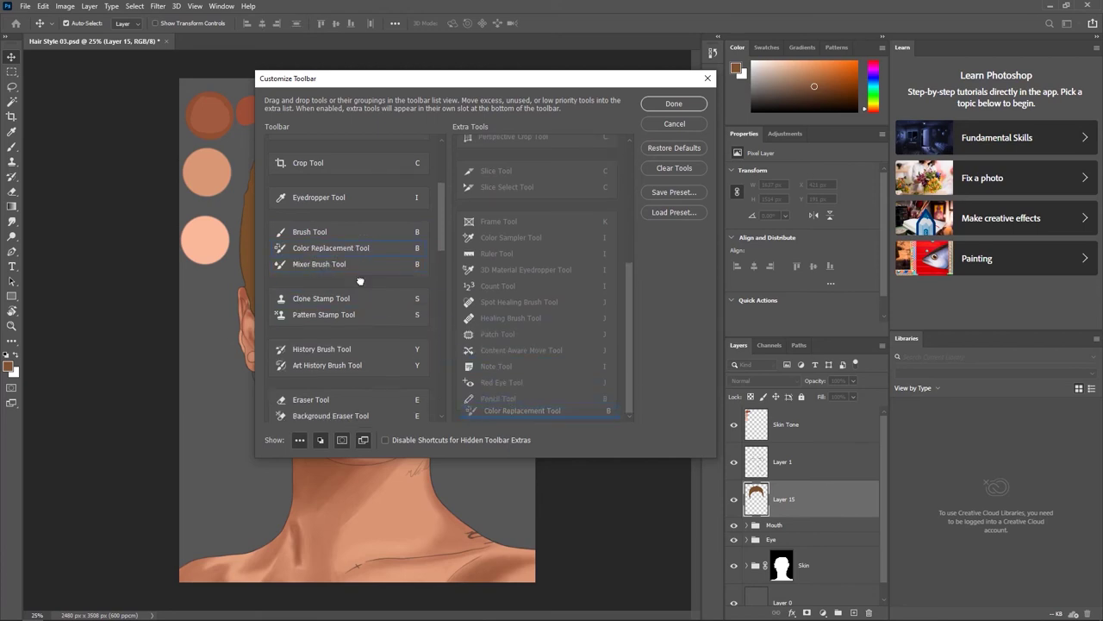
{"action": "mouse_move", "coordinate": [302, 293]}
{"action": "left_mouse_down"}
{"action": "mouse_move", "coordinate": [321, 287]}
{"action": "mouse_move", "coordinate": [510, 403]}
{"action": "left_mouse_up"}
{"action": "left_click_drag", "start_coordinate": [318, 283], "coordinate": [509, 402]}
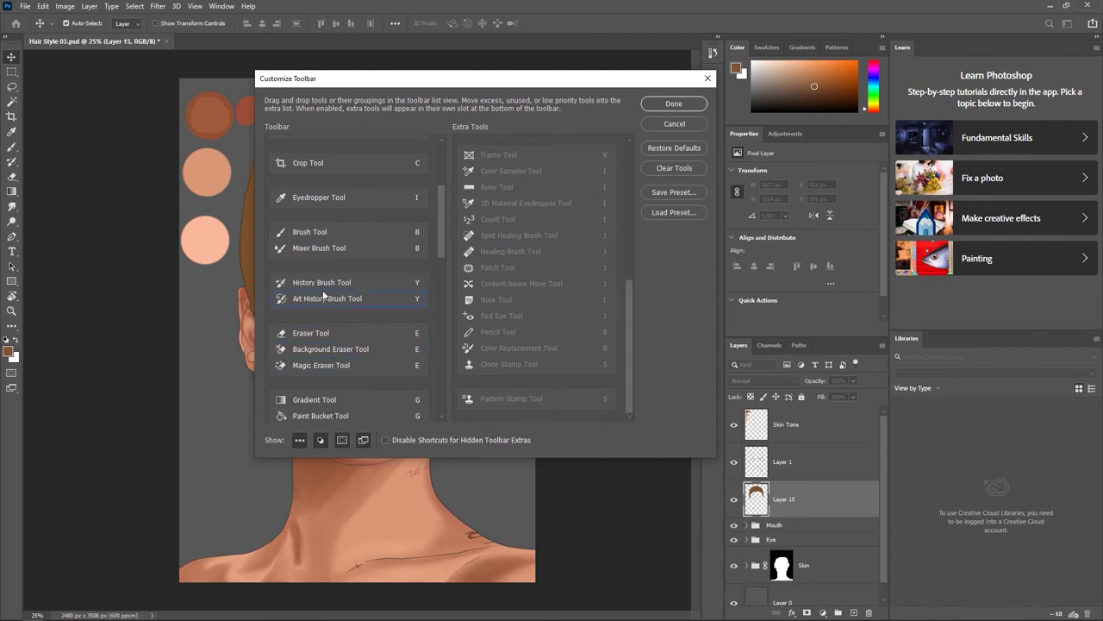
{"action": "left_click_drag", "start_coordinate": [351, 314], "coordinate": [509, 399]}
{"action": "mouse_move", "coordinate": [319, 282]}
{"action": "left_mouse_down"}
{"action": "mouse_move", "coordinate": [506, 368]}
{"action": "mouse_move", "coordinate": [508, 399]}
{"action": "left_mouse_up"}
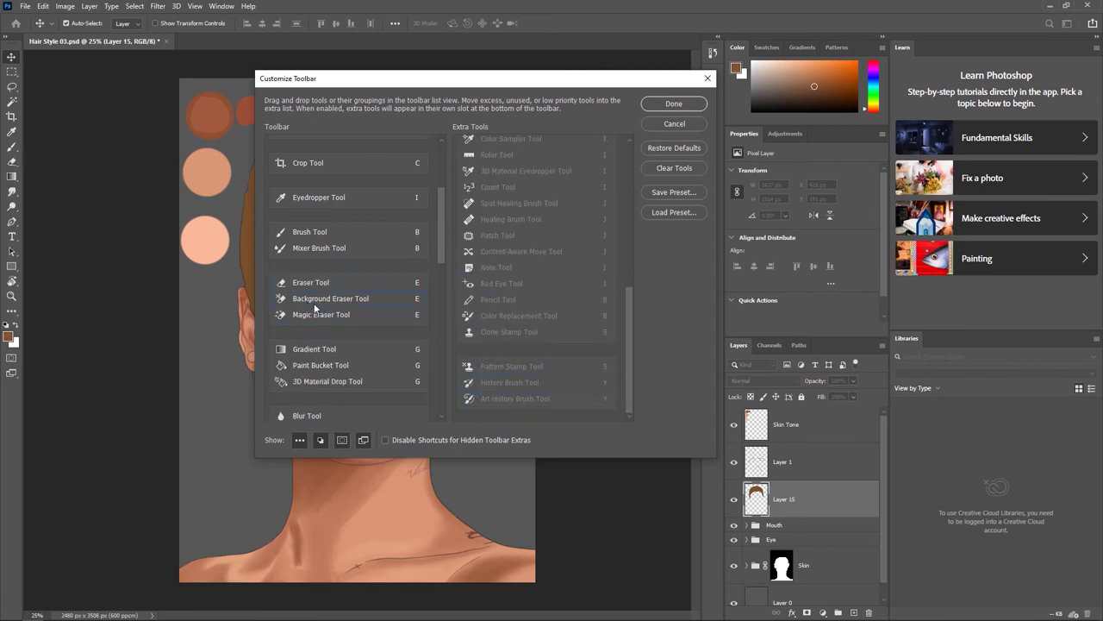
Move the Background Eraser, Magic Eraser, Gradient, Paint Bucket and 3D Material Drop tools to Extra Tools.
{"action": "left_click_drag", "start_coordinate": [313, 299], "coordinate": [502, 393]}
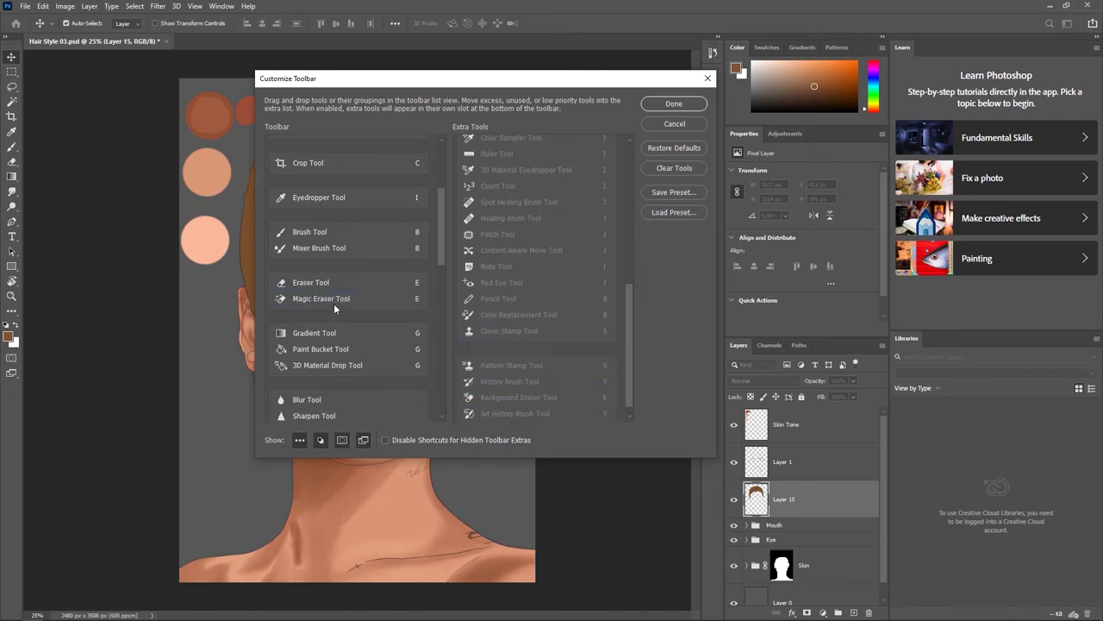
{"action": "mouse_move", "coordinate": [321, 302]}
{"action": "left_mouse_down"}
{"action": "mouse_move", "coordinate": [414, 299]}
{"action": "mouse_move", "coordinate": [498, 411]}
{"action": "left_mouse_up"}
{"action": "left_click_drag", "start_coordinate": [312, 317], "coordinate": [496, 410]}
{"action": "scroll", "coordinate": [492, 414], "scroll_direction": "down", "scroll_amount": 1}
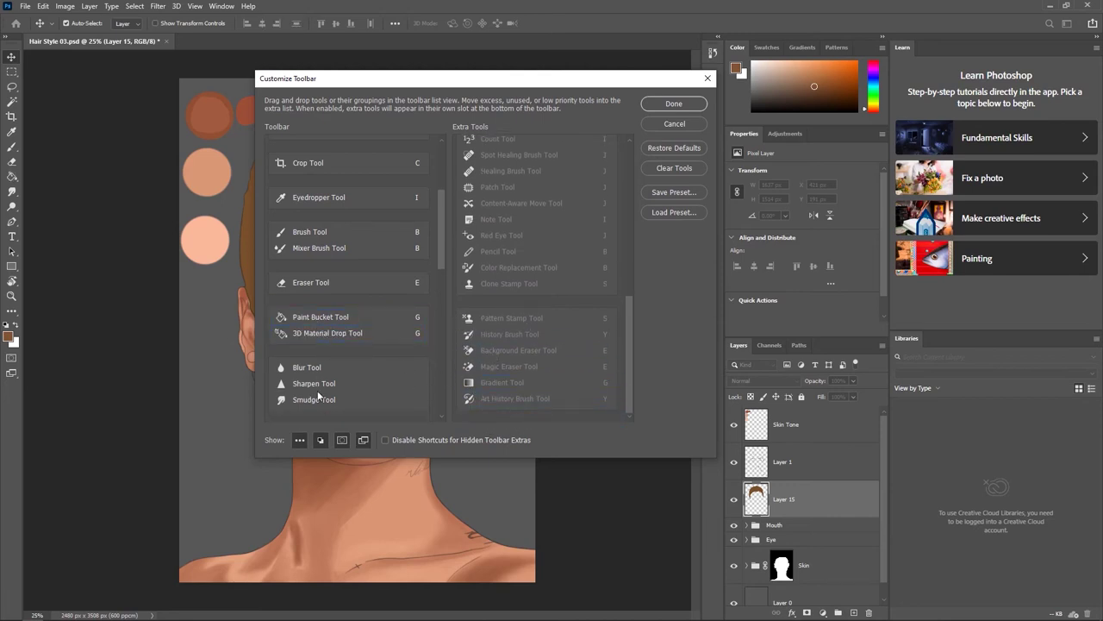
{"action": "left_click_drag", "start_coordinate": [317, 316], "coordinate": [504, 400]}
{"action": "left_click_drag", "start_coordinate": [371, 321], "coordinate": [505, 401]}
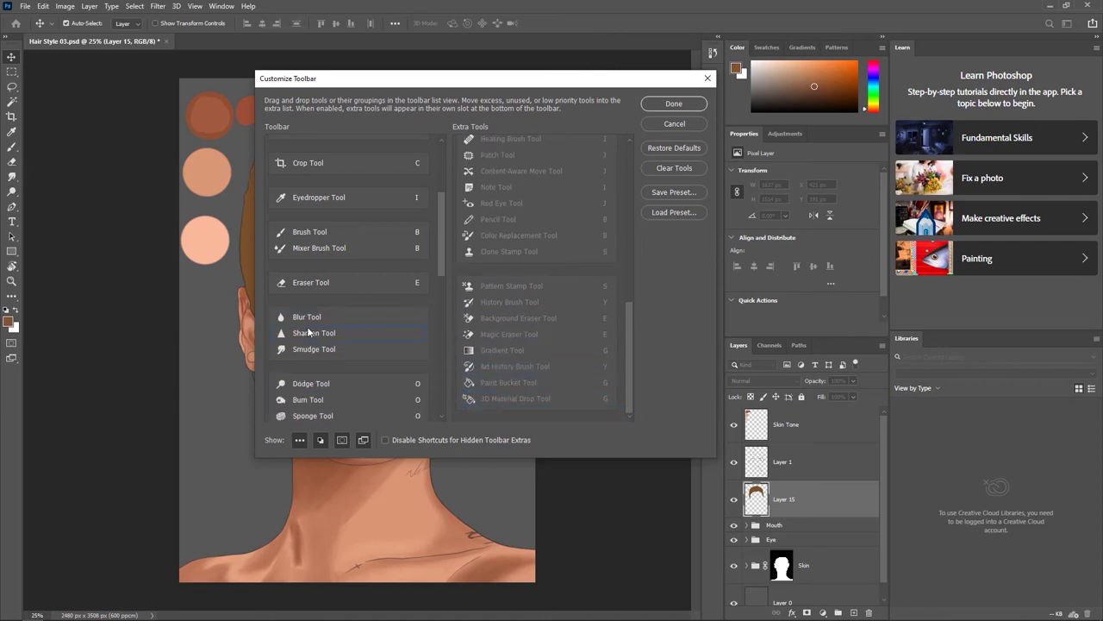
Move the Sharpen, Dodge, Burn and Sponge tools to Extra Tools, leaving Blur and Smudge in the toolbar.
{"action": "left_click_drag", "start_coordinate": [311, 331], "coordinate": [509, 405]}
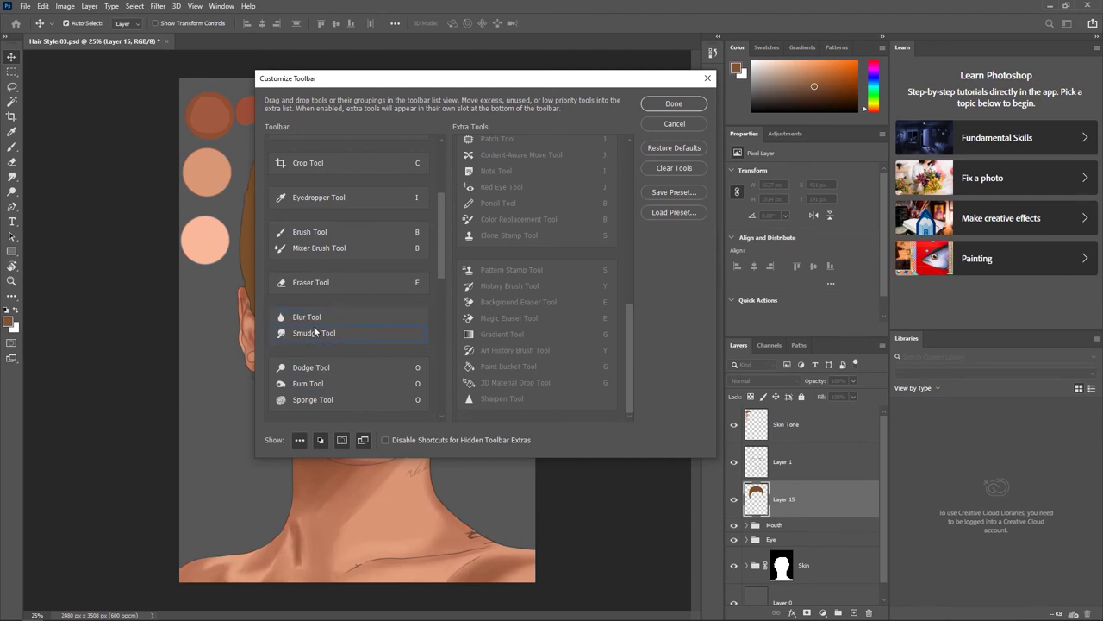
{"action": "scroll", "coordinate": [441, 274], "scroll_direction": "down", "scroll_amount": 2}
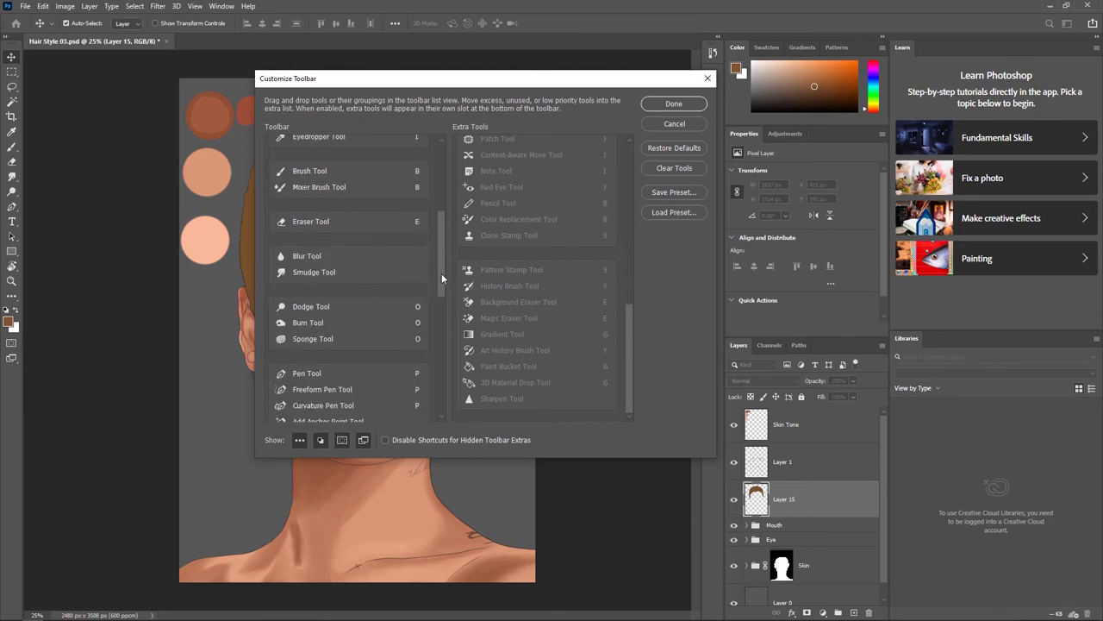
{"action": "mouse_move", "coordinate": [314, 311]}
{"action": "left_mouse_down"}
{"action": "mouse_move", "coordinate": [445, 342]}
{"action": "mouse_move", "coordinate": [513, 412]}
{"action": "mouse_move", "coordinate": [371, 332]}
{"action": "mouse_move", "coordinate": [513, 407]}
{"action": "left_mouse_up"}
{"action": "left_click_drag", "start_coordinate": [312, 308], "coordinate": [515, 379]}
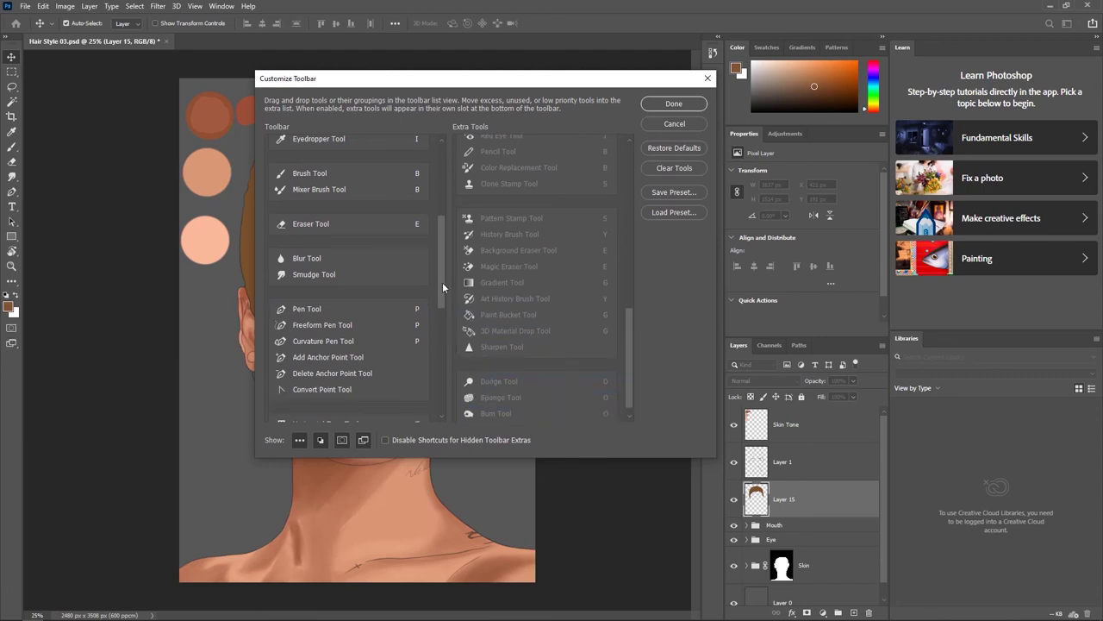
Move the Freeform Pen, Curvature Pen, Add Anchor Point, Delete Anchor Point and Convert Point tools to Extra Tools, keeping the Pen Tool.
{"action": "scroll", "coordinate": [443, 282], "scroll_direction": "down", "scroll_amount": 2}
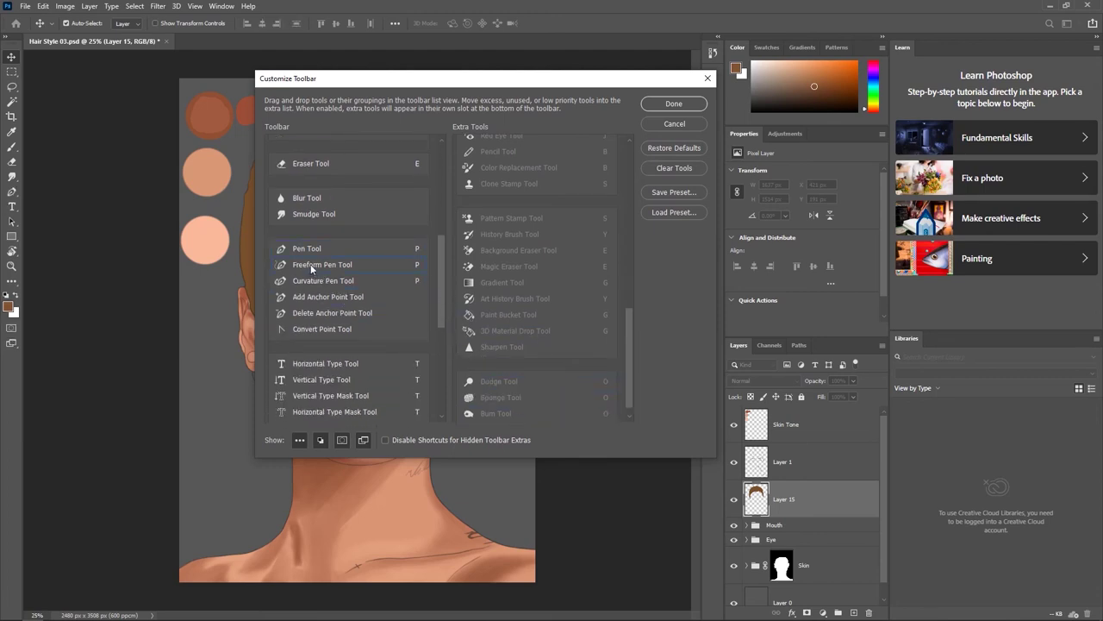
{"action": "left_click_drag", "start_coordinate": [310, 264], "coordinate": [502, 379]}
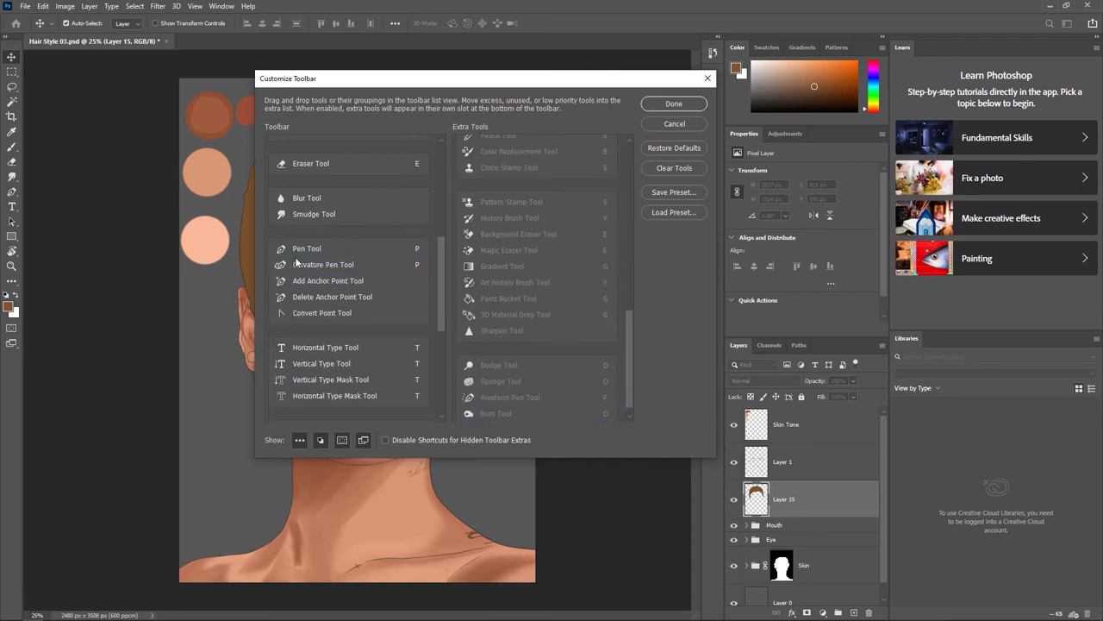
{"action": "mouse_move", "coordinate": [308, 270]}
{"action": "left_mouse_down"}
{"action": "mouse_move", "coordinate": [483, 414]}
{"action": "mouse_move", "coordinate": [455, 400]}
{"action": "left_mouse_up"}
{"action": "left_click_drag", "start_coordinate": [308, 271], "coordinate": [504, 405]}
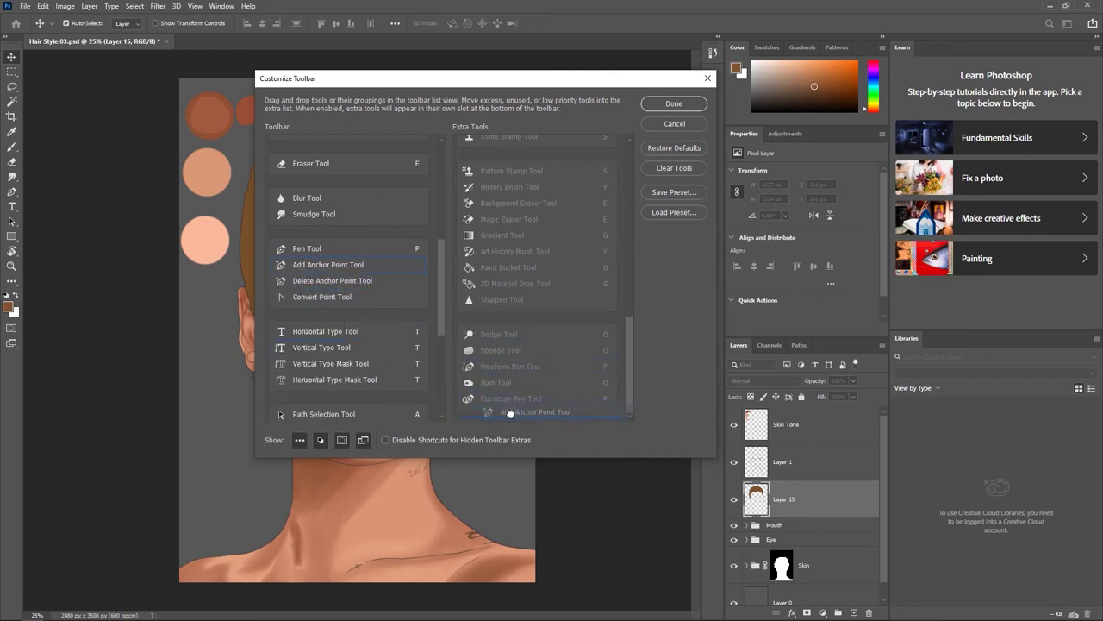
{"action": "left_click_drag", "start_coordinate": [317, 264], "coordinate": [473, 403]}
{"action": "left_click_drag", "start_coordinate": [309, 265], "coordinate": [487, 412]}
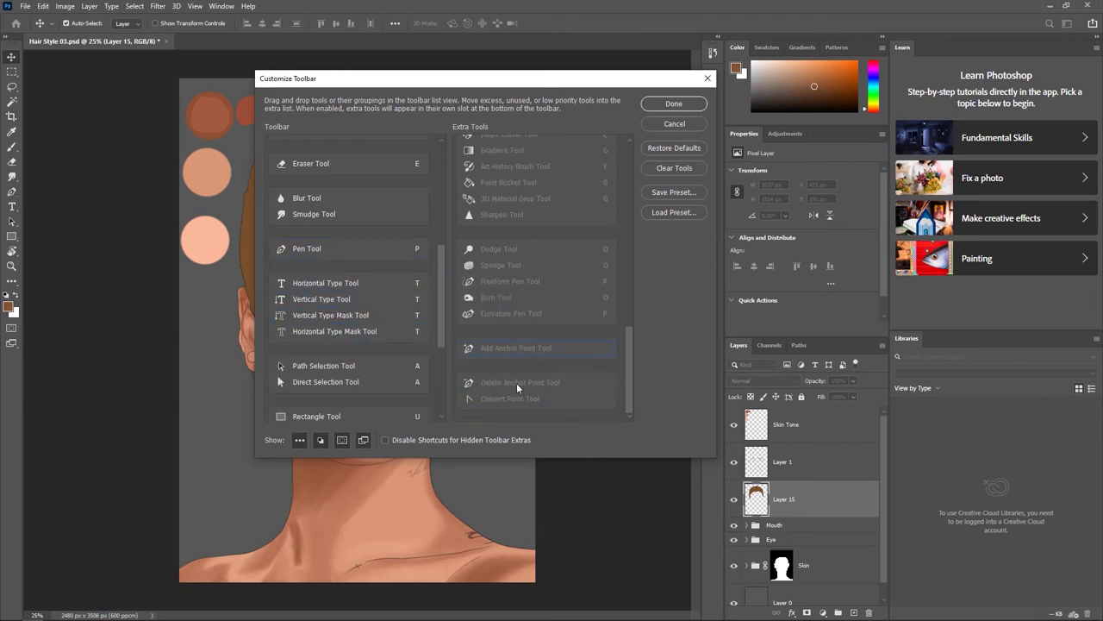
Move the Path Selection, Direct Selection, Hand and Zoom tools to Extra Tools, leaving Rotate View in the toolbar.
{"action": "left_click_drag", "start_coordinate": [443, 303], "coordinate": [445, 316]}
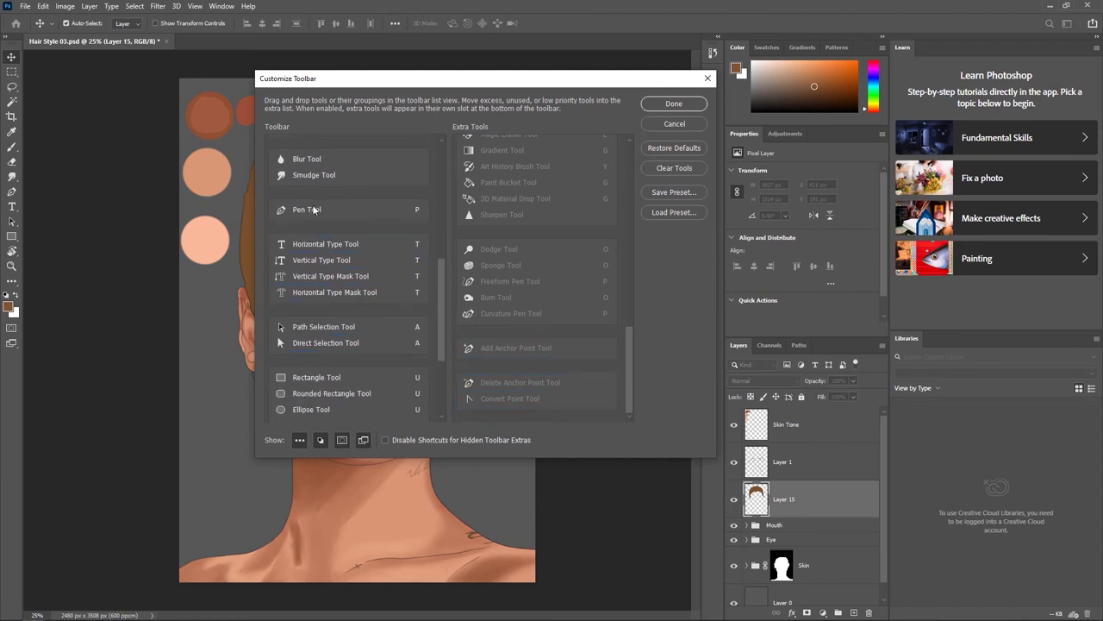
{"action": "scroll", "coordinate": [326, 274], "scroll_direction": "down", "scroll_amount": 1}
{"action": "left_click_drag", "start_coordinate": [324, 280], "coordinate": [509, 411]}
{"action": "left_click_drag", "start_coordinate": [347, 297], "coordinate": [507, 408]}
{"action": "scroll", "coordinate": [303, 198], "scroll_direction": "down", "scroll_amount": 1}
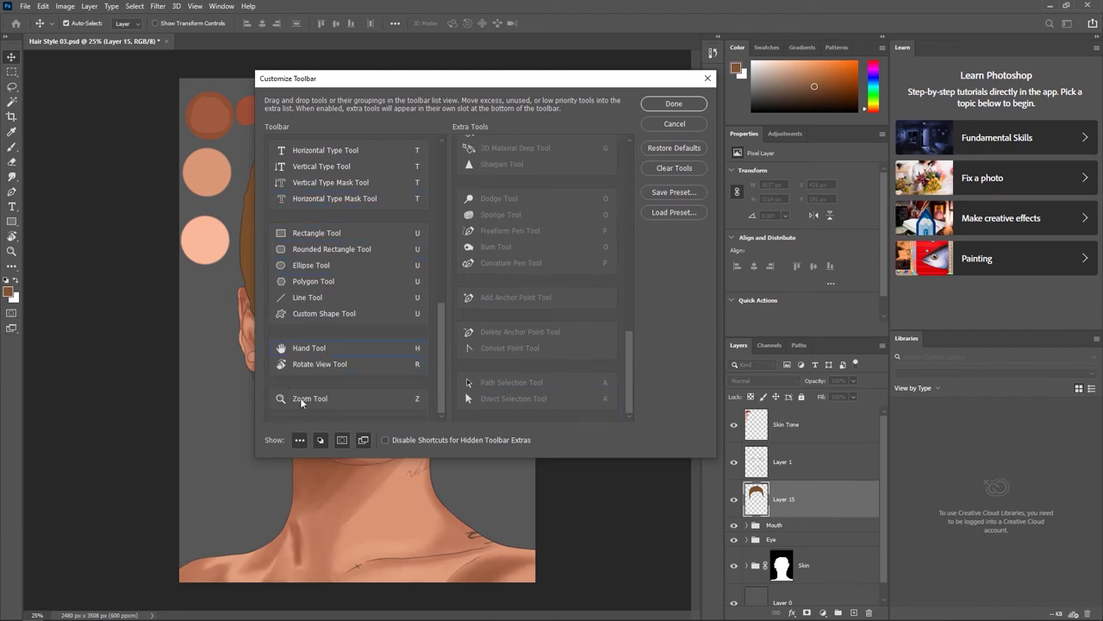
{"action": "left_click_drag", "start_coordinate": [314, 351], "coordinate": [472, 408]}
{"action": "left_click_drag", "start_coordinate": [313, 400], "coordinate": [519, 417]}
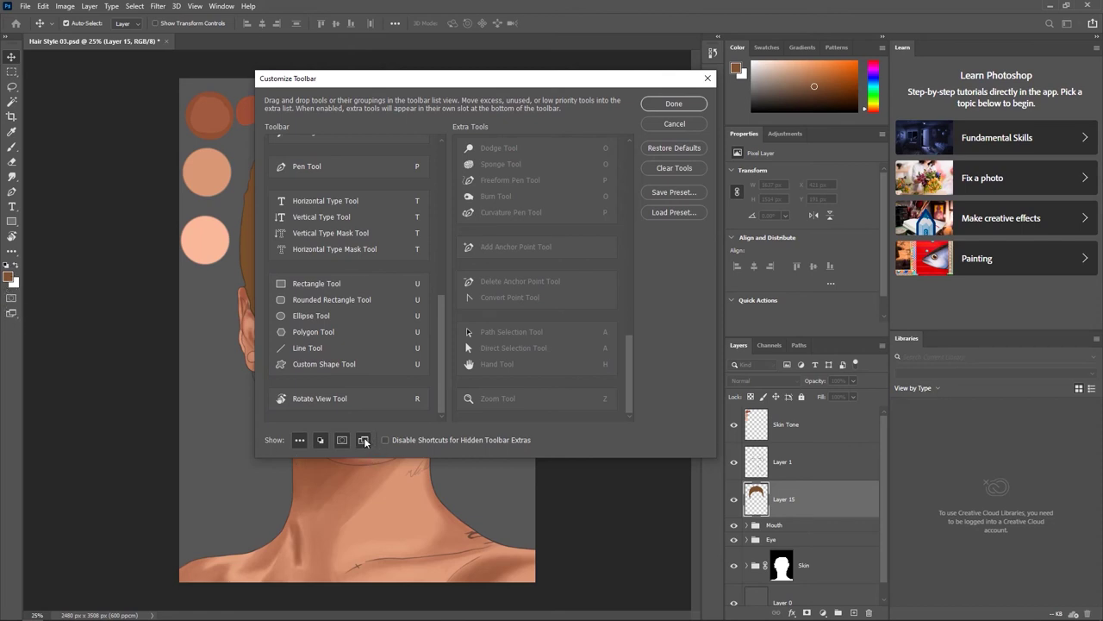
Hide the extra tools slot, Quick Mask and screen mode controls from the toolbar, keeping the foreground and background colors shown.
{"action": "left_click", "coordinate": [300, 441]}
{"action": "left_click", "coordinate": [320, 440]}
{"action": "left_click", "coordinate": [320, 440]}
{"action": "left_click", "coordinate": [320, 440]}
{"action": "left_click", "coordinate": [320, 440]}
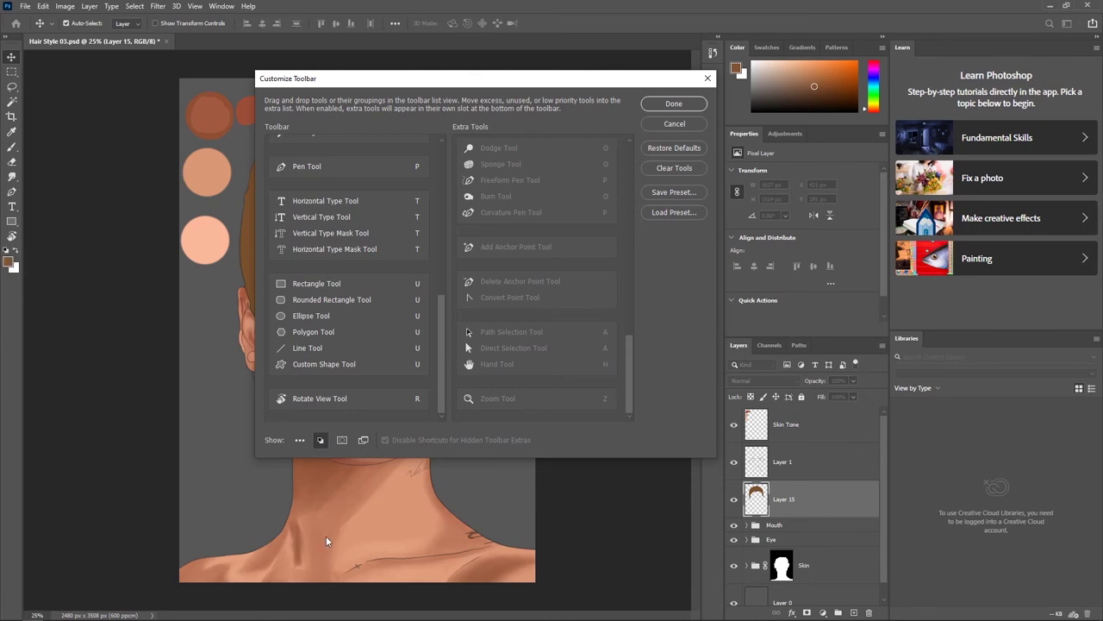
{"action": "left_click", "coordinate": [319, 441]}
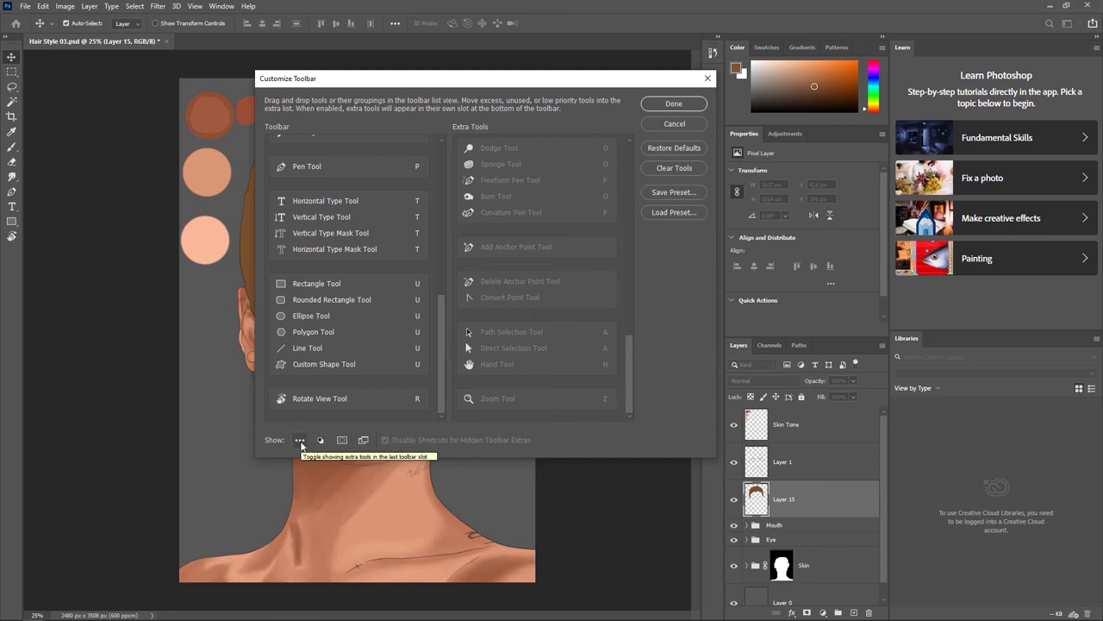
{"action": "left_click_drag", "start_coordinate": [441, 345], "coordinate": [441, 176]}
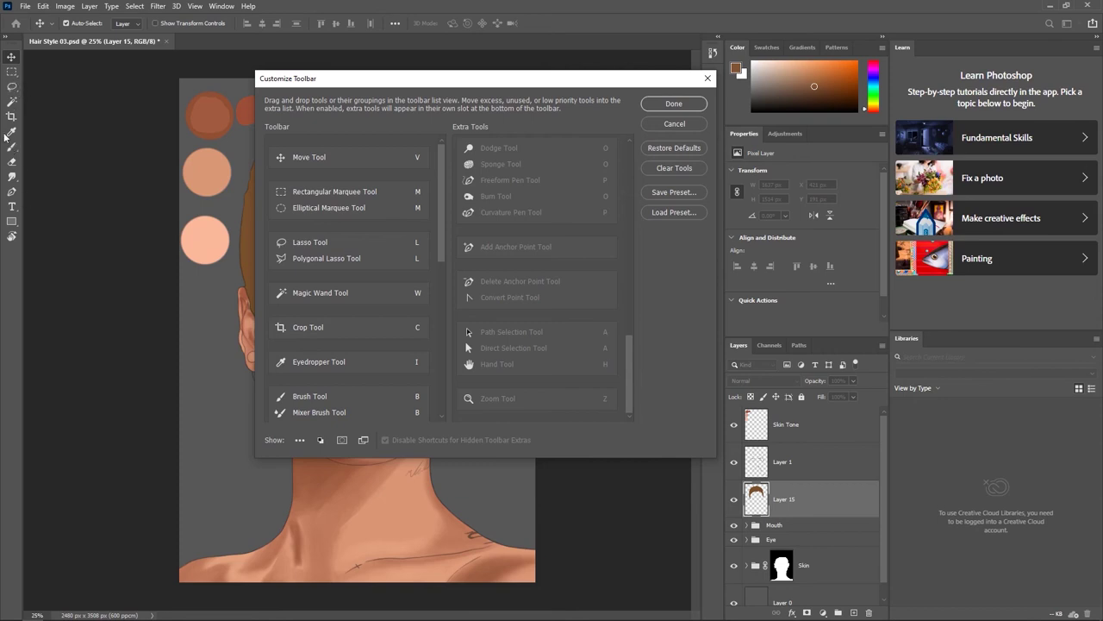
{"action": "left_click", "coordinate": [319, 441]}
Give the Elliptical Marquee Tool its own toolbar slot and move the Polygonal Lasso Tool to Extra Tools.
{"action": "left_click_drag", "start_coordinate": [337, 212], "coordinate": [338, 229]}
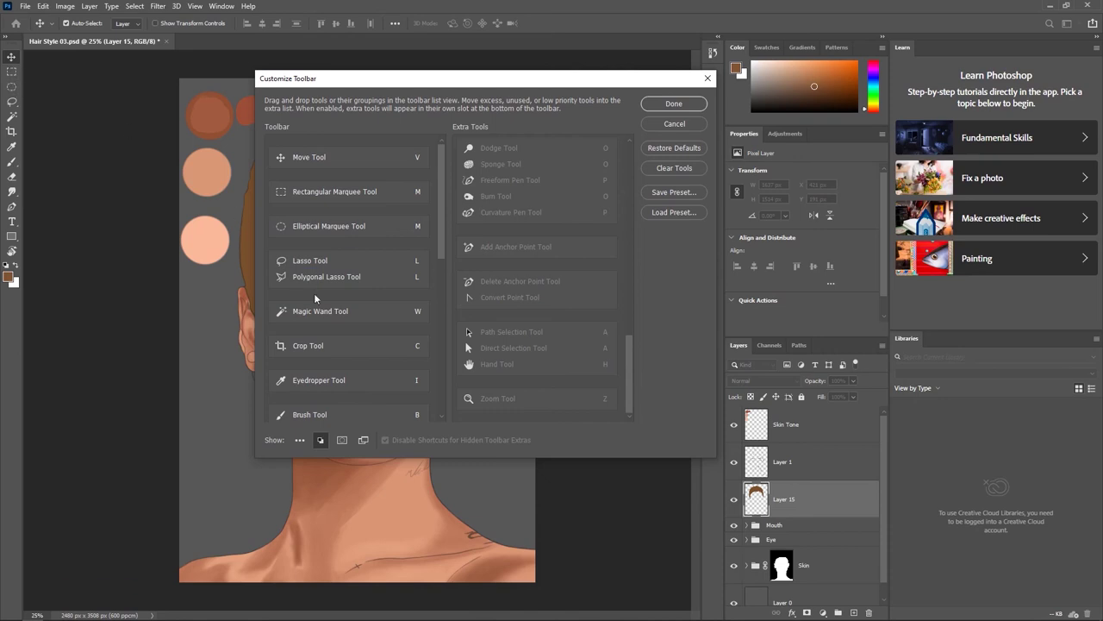
{"action": "left_click_drag", "start_coordinate": [307, 281], "coordinate": [544, 384]}
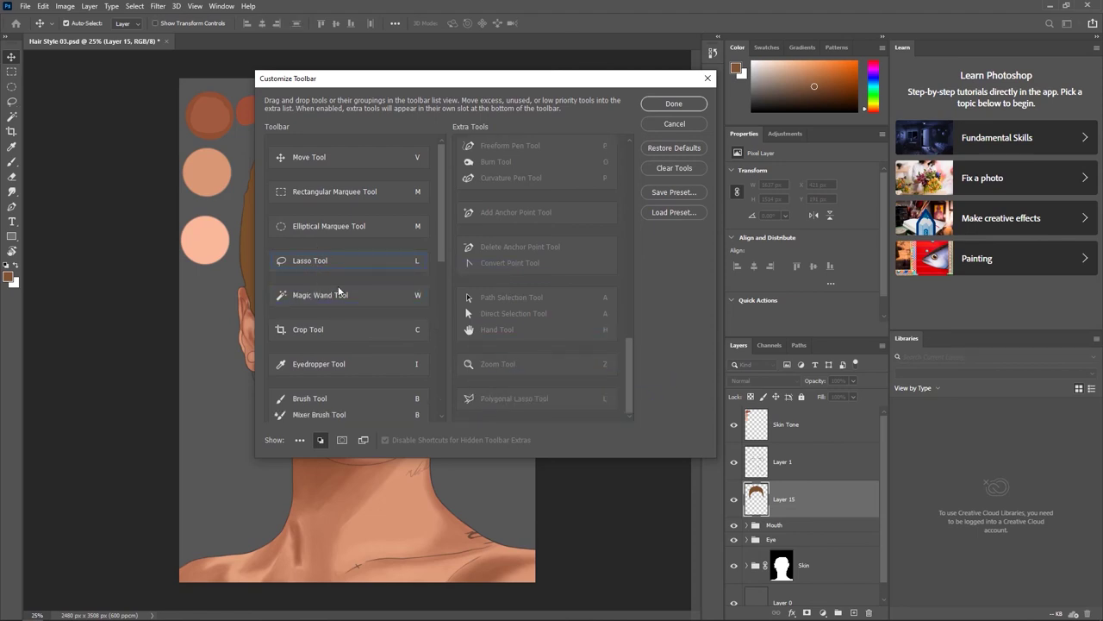
Separate the Mixer Brush Tool from the Brush Tool into its own toolbar slot and review the remaining tools.
{"action": "scroll", "coordinate": [444, 248], "scroll_direction": "down", "scroll_amount": 1}
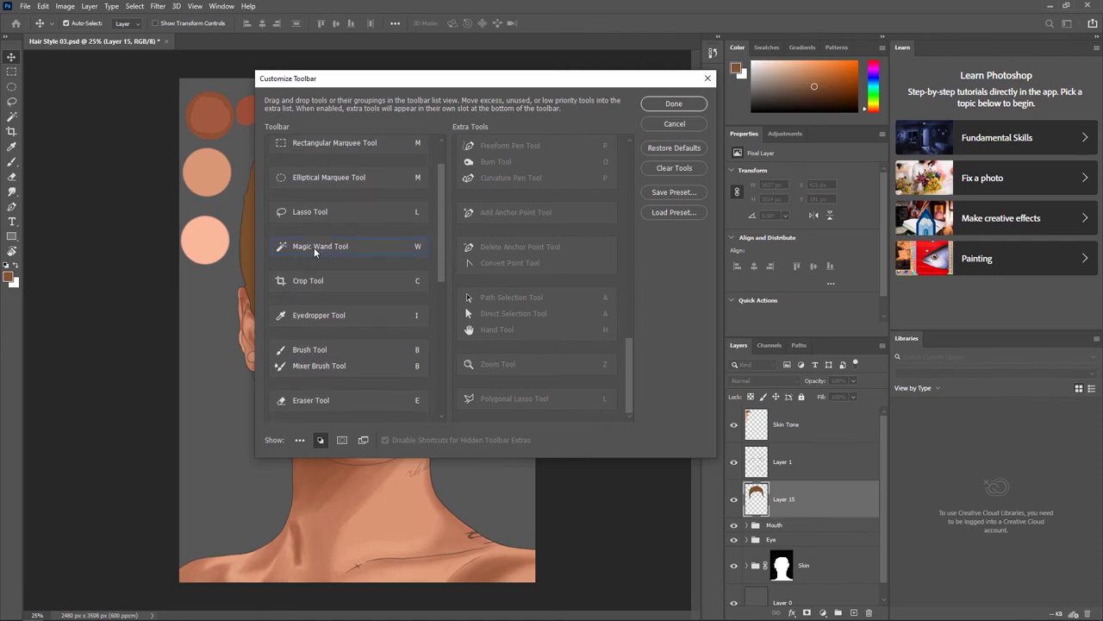
{"action": "left_click_drag", "start_coordinate": [445, 260], "coordinate": [446, 281]}
{"action": "scroll", "coordinate": [445, 261], "scroll_direction": "down", "scroll_amount": 1}
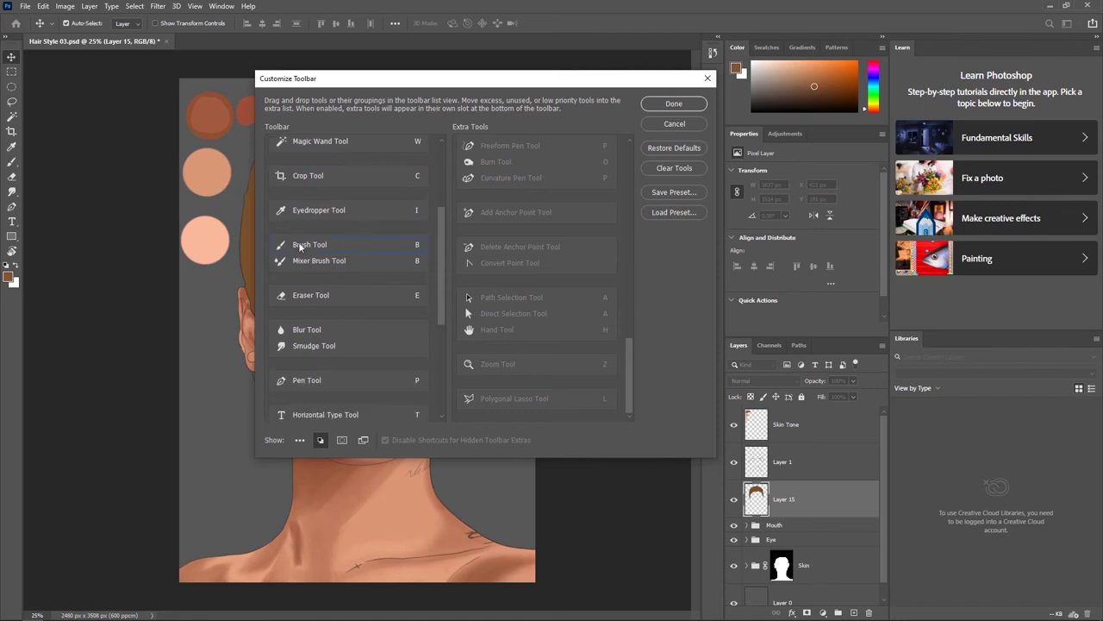
{"action": "mouse_move", "coordinate": [323, 266]}
{"action": "left_mouse_down"}
{"action": "mouse_move", "coordinate": [322, 282]}
{"action": "mouse_move", "coordinate": [369, 293]}
{"action": "left_mouse_up"}
{"action": "scroll", "coordinate": [433, 295], "scroll_direction": "down", "scroll_amount": 1}
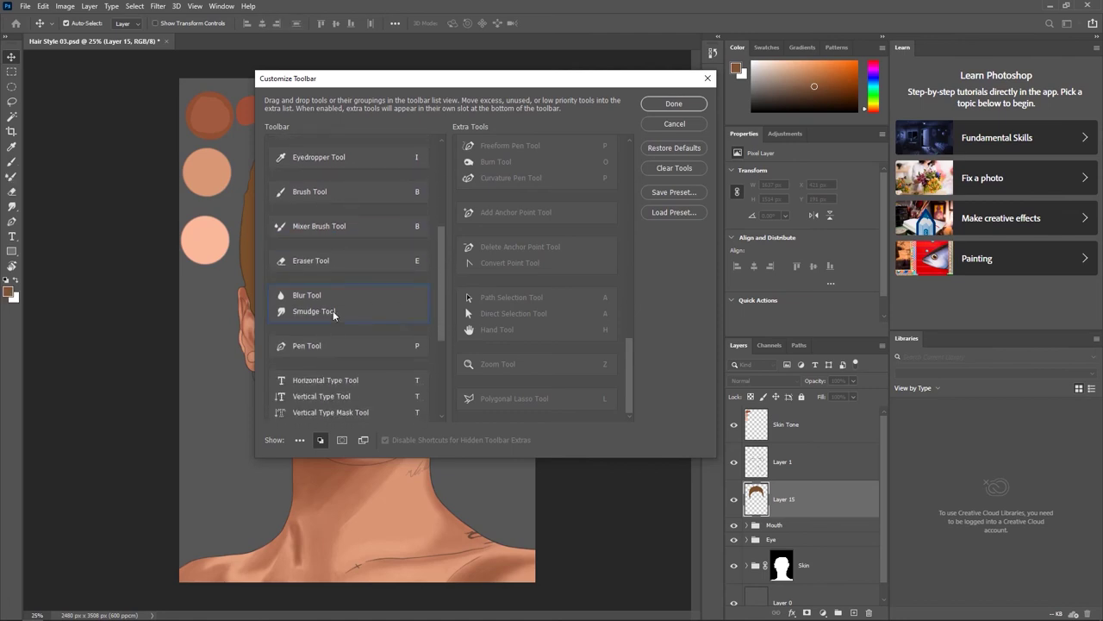
{"action": "left_click_drag", "start_coordinate": [443, 279], "coordinate": [445, 313]}
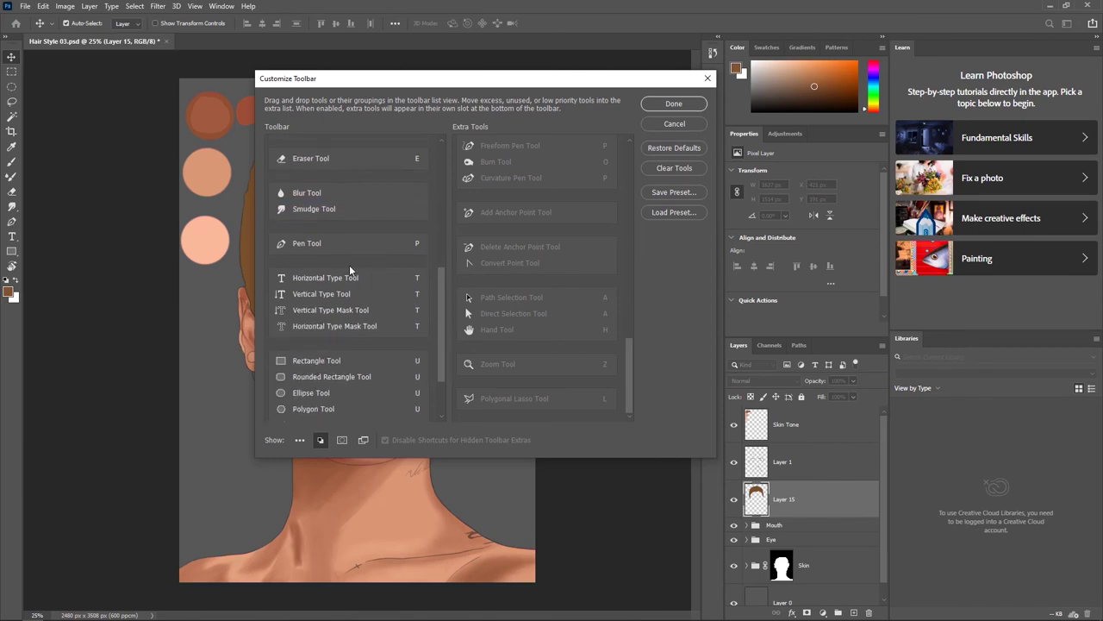
{"action": "scroll", "coordinate": [431, 302], "scroll_direction": "down", "scroll_amount": 2}
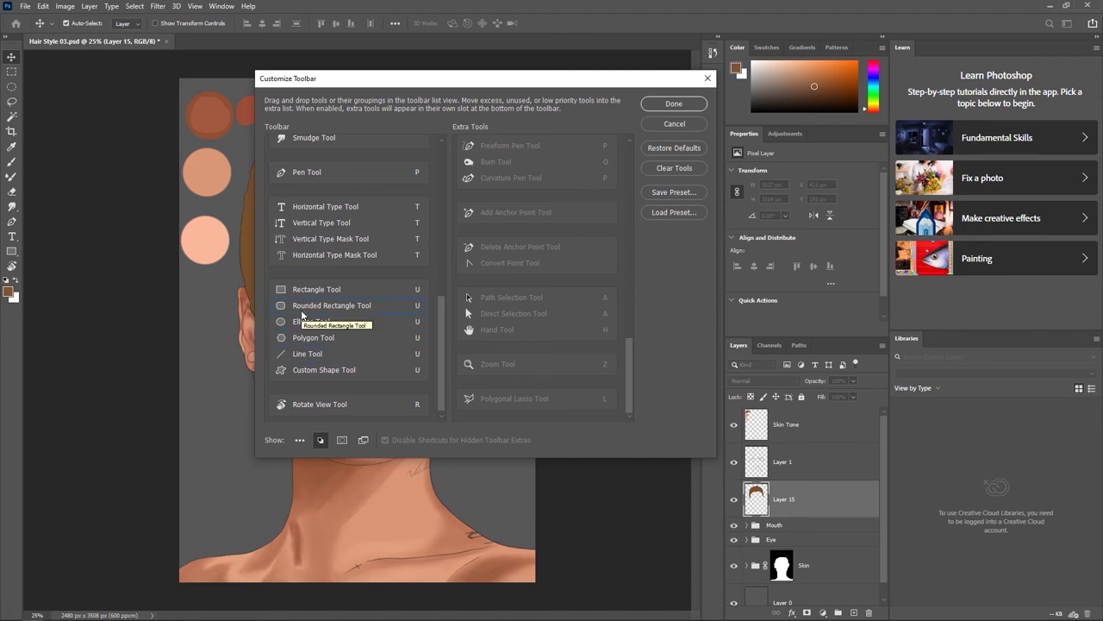
{"action": "left_click_drag", "start_coordinate": [442, 353], "coordinate": [448, 183]}
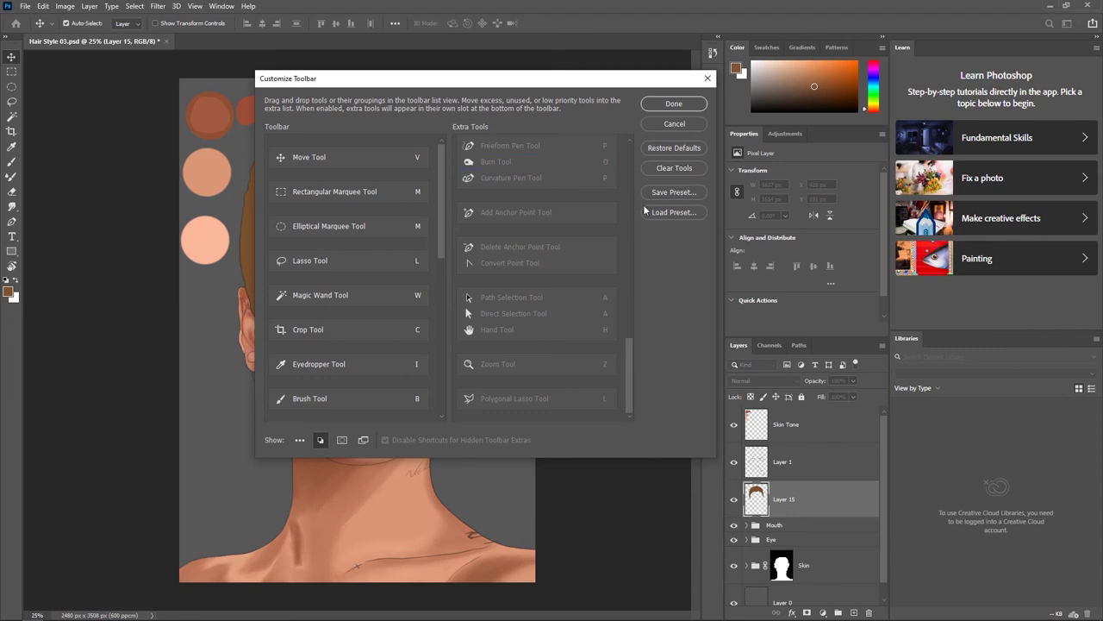
View the dialogs for saving and loading custom toolbar presets, cancelling both.
{"action": "left_click", "coordinate": [669, 192]}
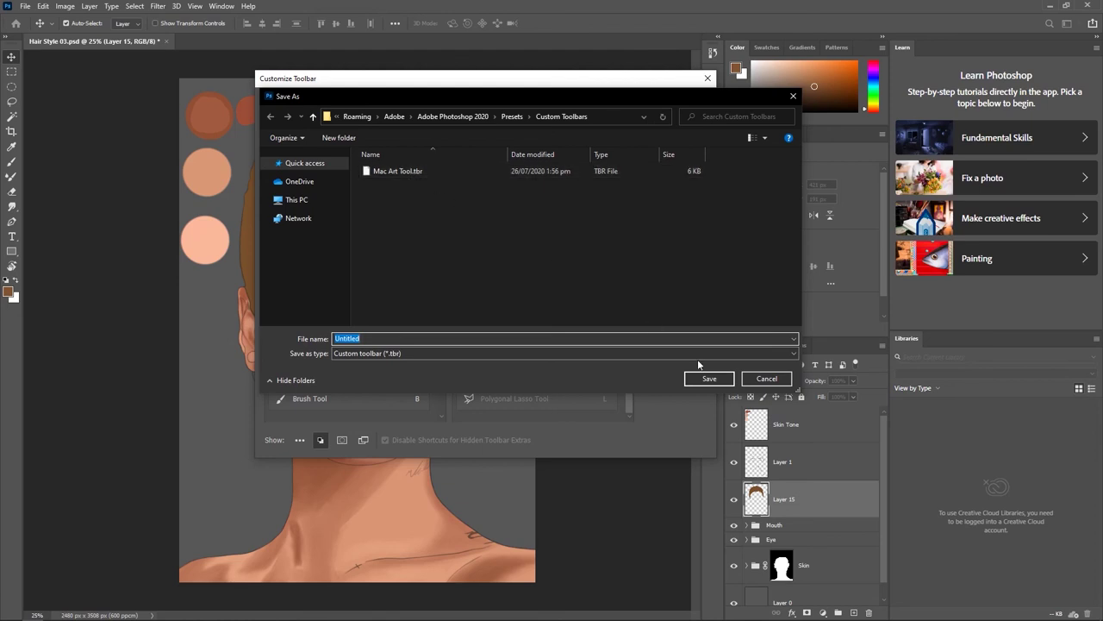
{"action": "left_click", "coordinate": [756, 381]}
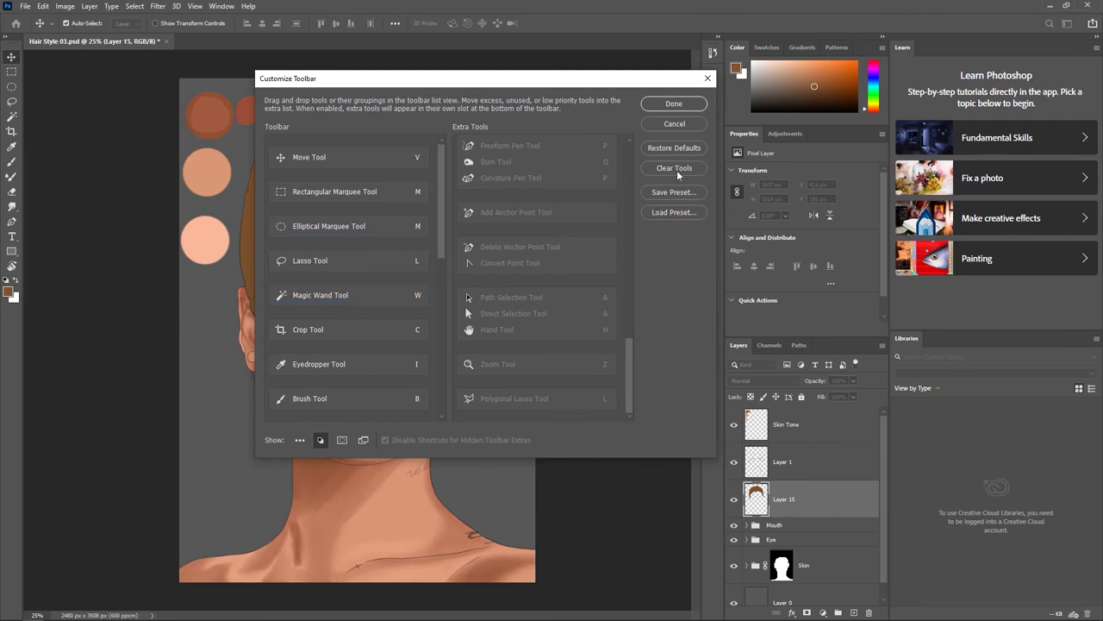
{"action": "left_click", "coordinate": [674, 213]}
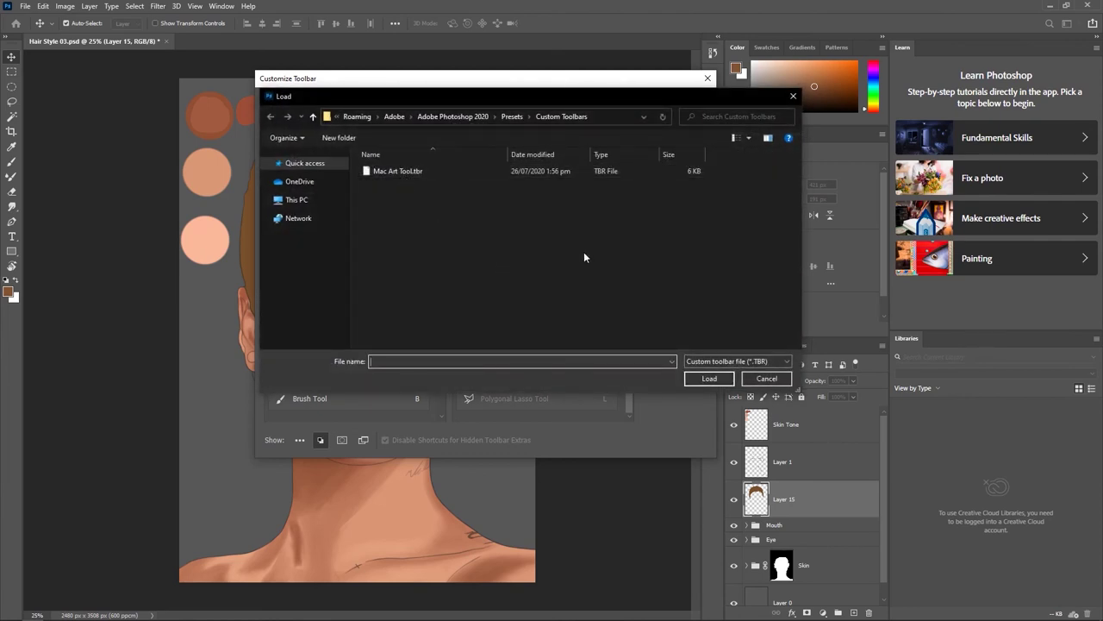
{"action": "left_click", "coordinate": [768, 379]}
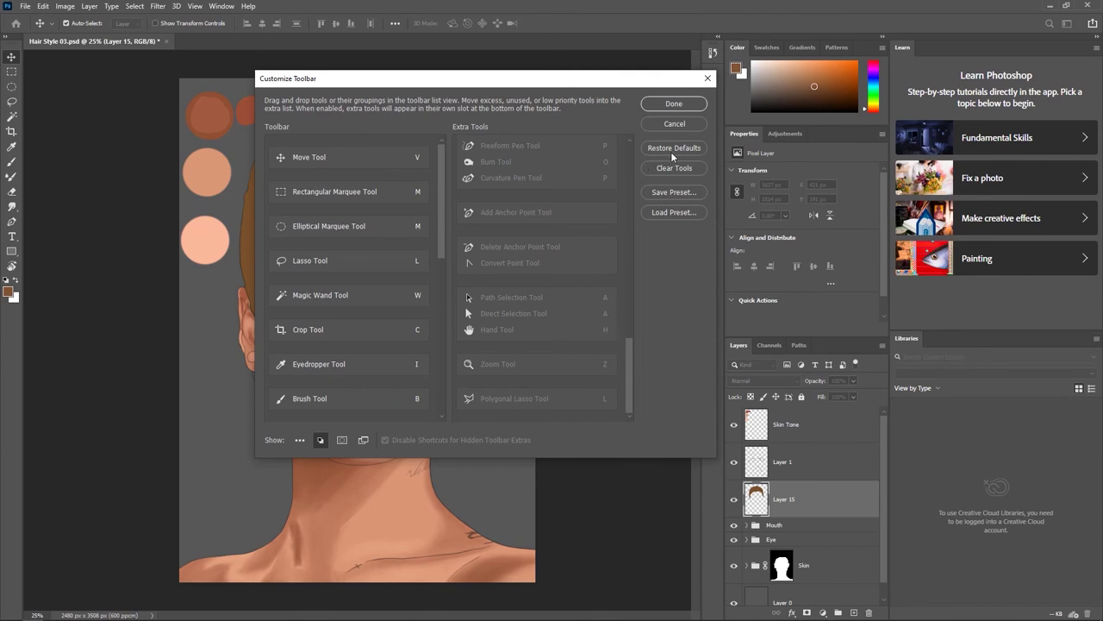
Apply the customized toolbar and try switching between the Brush and Mixer Brush tools.
{"action": "left_click", "coordinate": [668, 105]}
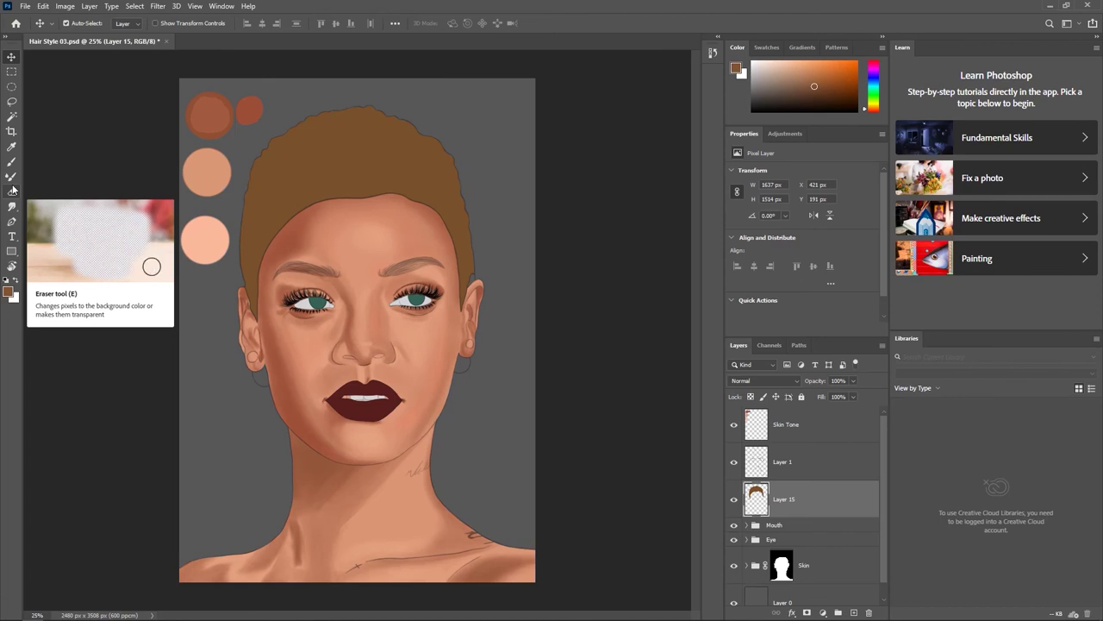
{"action": "left_click", "coordinate": [52, 166]}
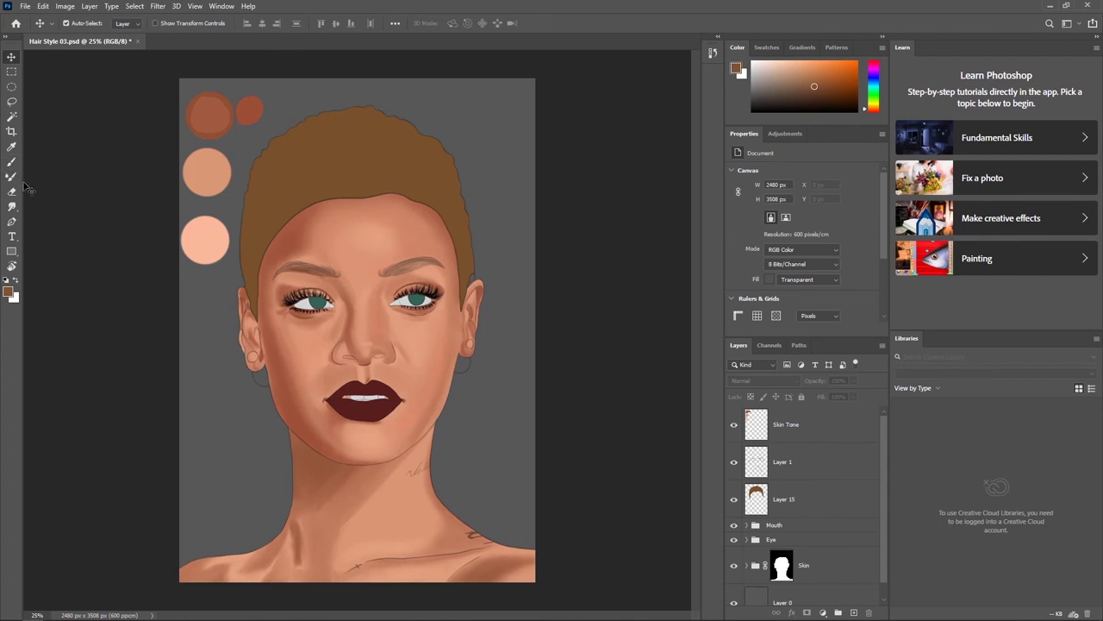
{"action": "key", "text": "b"}
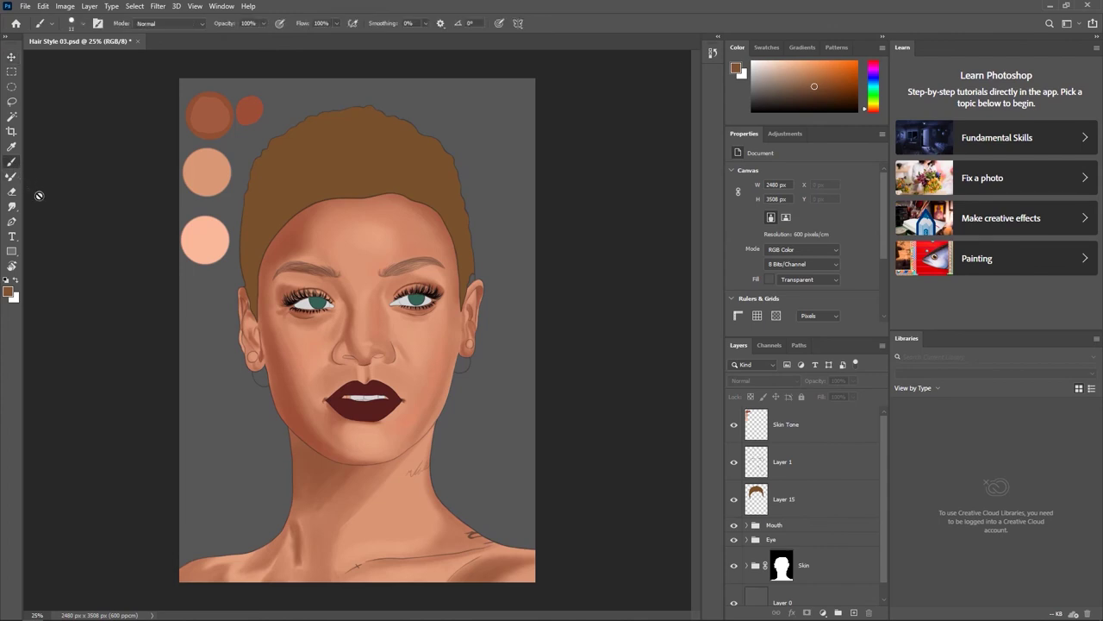
{"action": "left_click", "coordinate": [11, 178]}
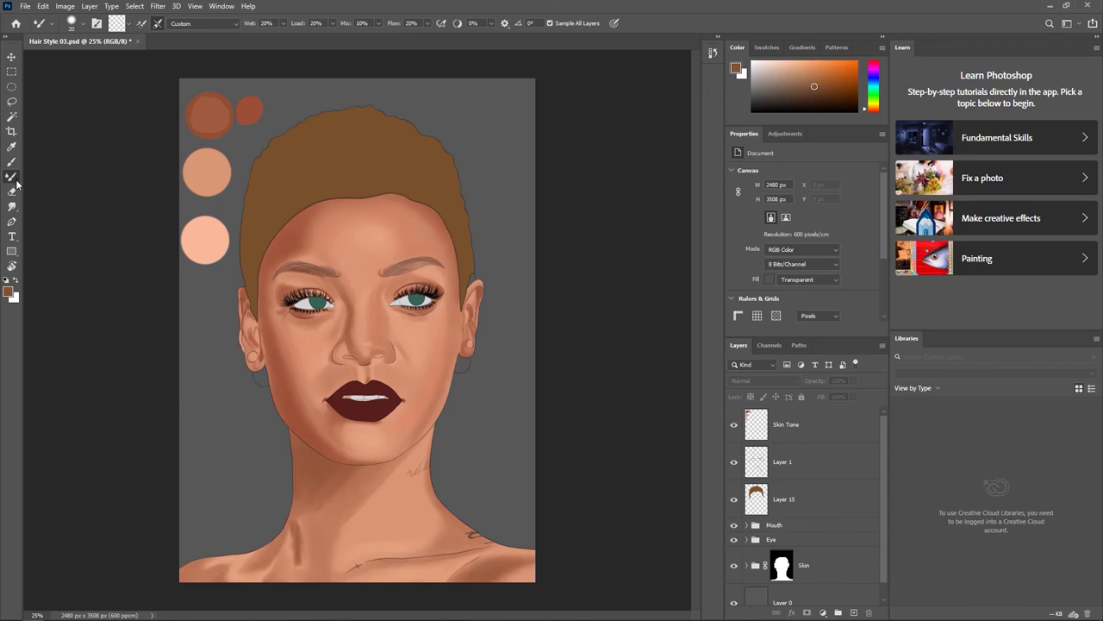
{"action": "left_click", "coordinate": [12, 164]}
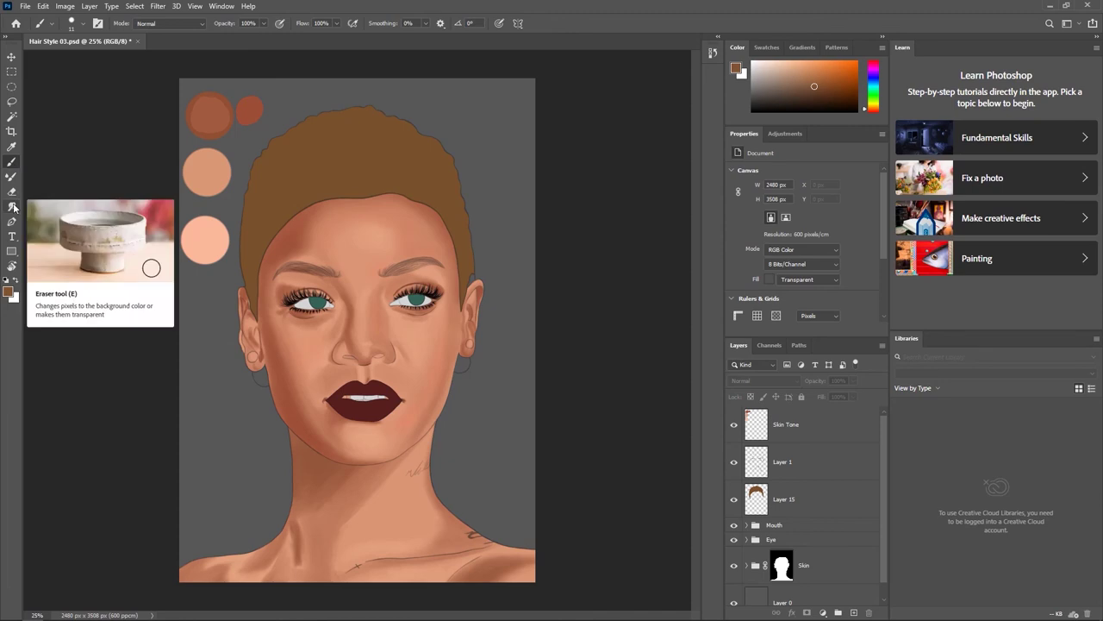
Try the Blur and Smudge tools from their shared toolbar slot, finishing with the Mixer Brush Tool active.
{"action": "left_click", "coordinate": [14, 206]}
{"action": "left_click", "coordinate": [54, 207]}
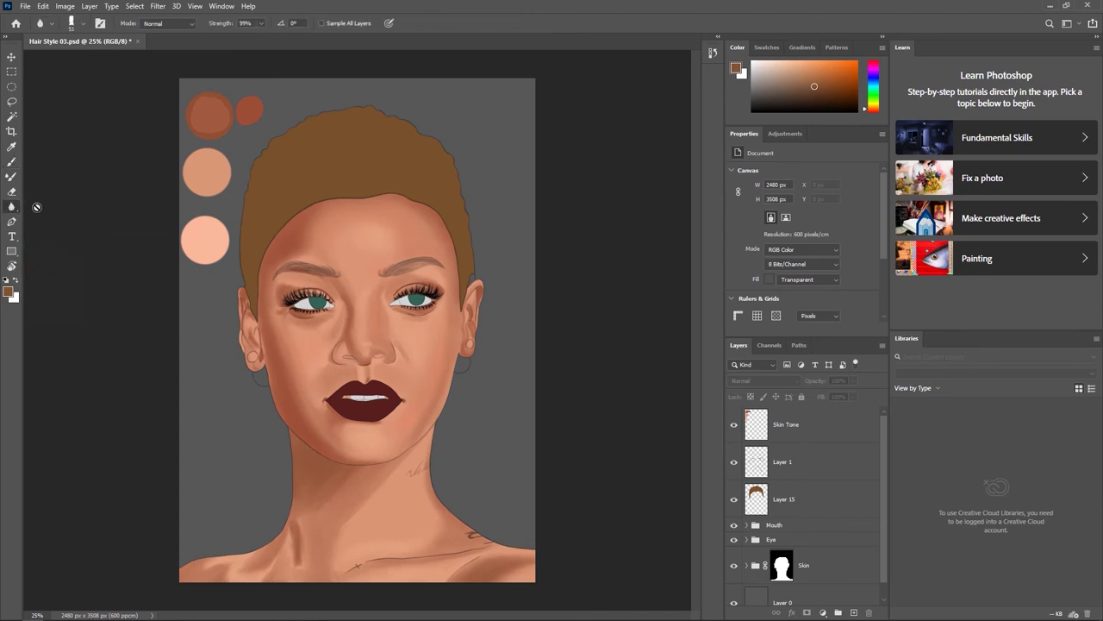
{"action": "left_click_drag", "start_coordinate": [12, 208], "coordinate": [32, 211]}
{"action": "left_click", "coordinate": [44, 217]}
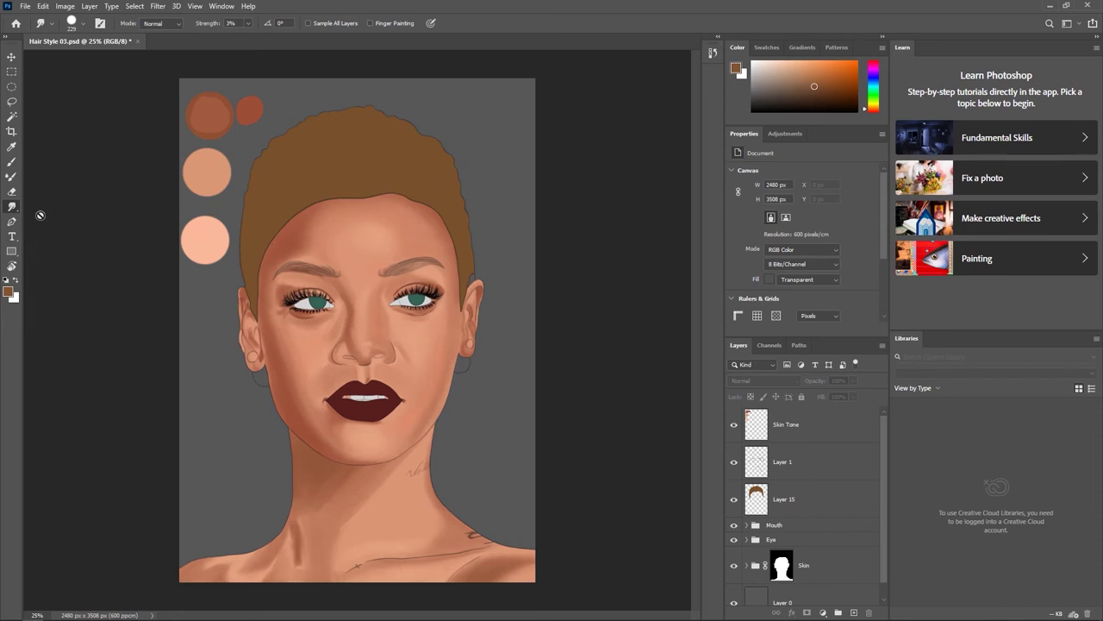
{"action": "left_click", "coordinate": [12, 176]}
Open the keyboard shortcuts editor and display the shortcuts for Tools.
{"action": "left_click", "coordinate": [44, 6]}
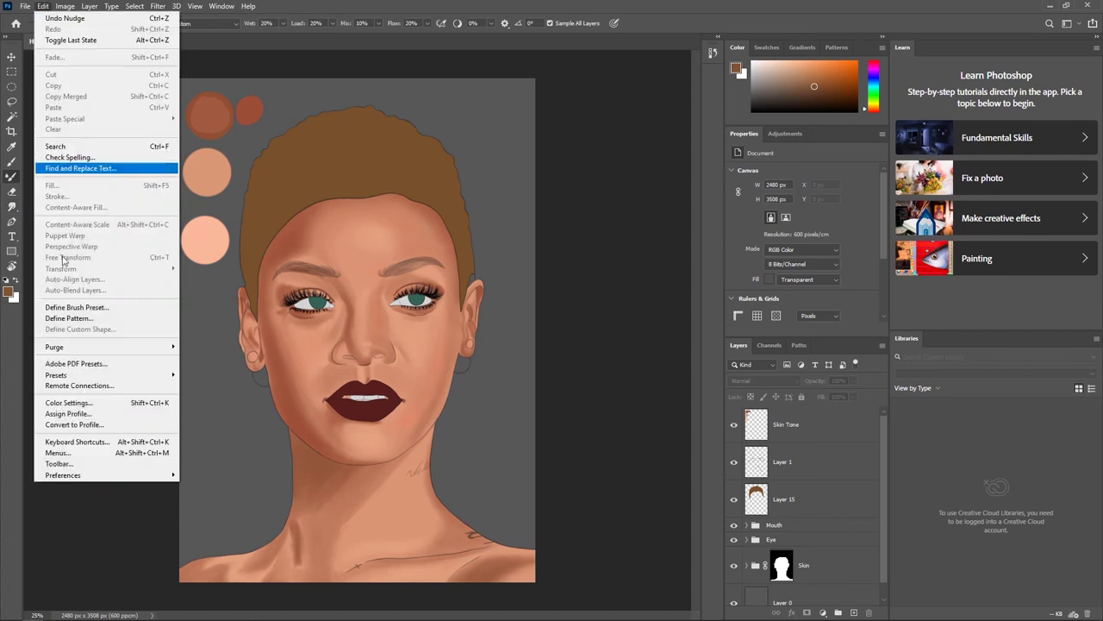
{"action": "left_click", "coordinate": [95, 443]}
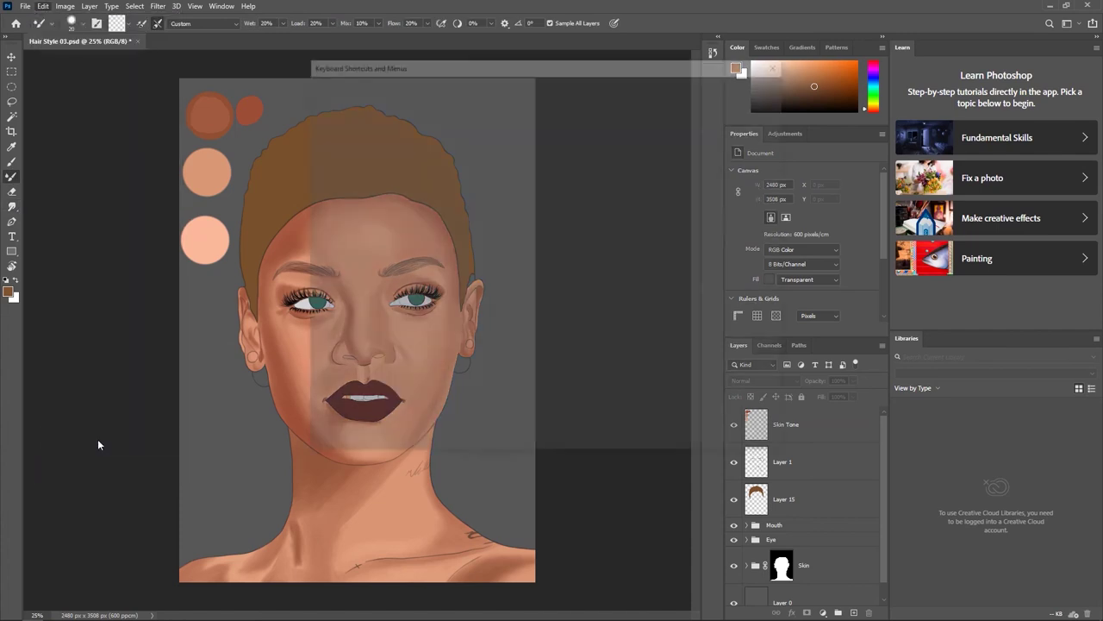
{"action": "left_click_drag", "start_coordinate": [516, 72], "coordinate": [472, 56]}
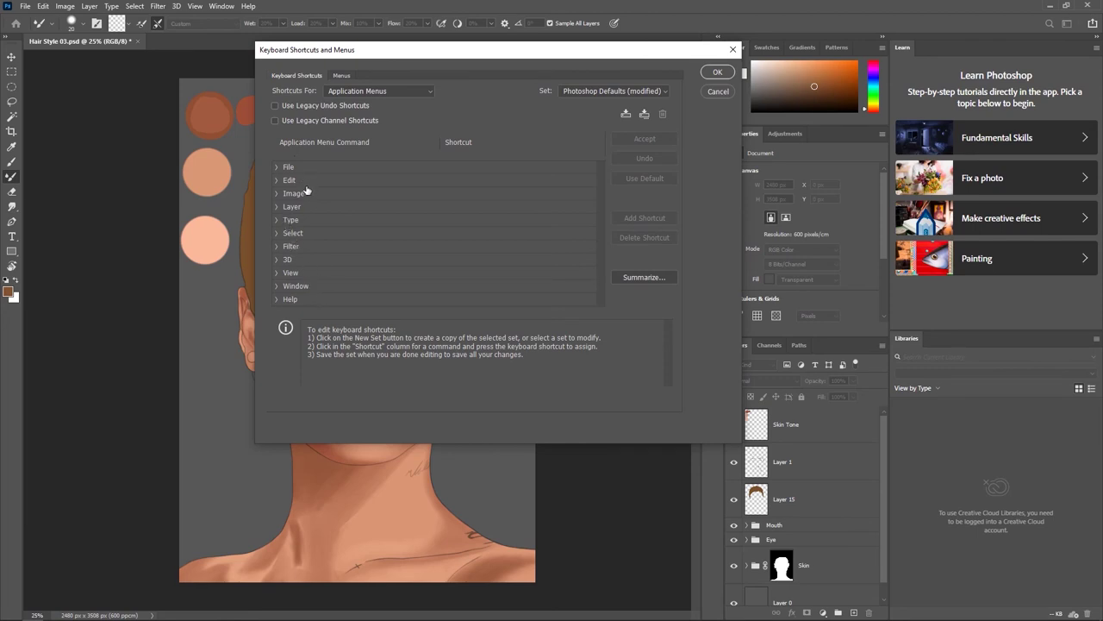
{"action": "left_click", "coordinate": [410, 90]}
{"action": "left_click", "coordinate": [341, 122]}
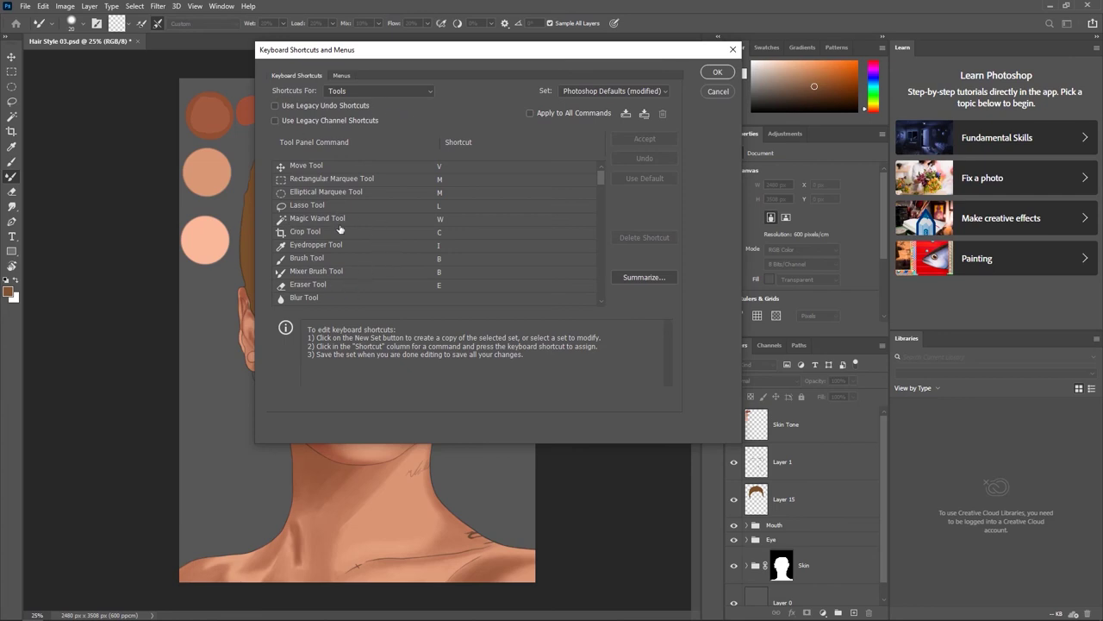
Assign N as the shortcut for the Mixer Brush Tool.
{"action": "mouse_move", "coordinate": [601, 175]}
{"action": "left_mouse_down"}
{"action": "mouse_move", "coordinate": [605, 218]}
{"action": "mouse_move", "coordinate": [605, 181]}
{"action": "left_mouse_up"}
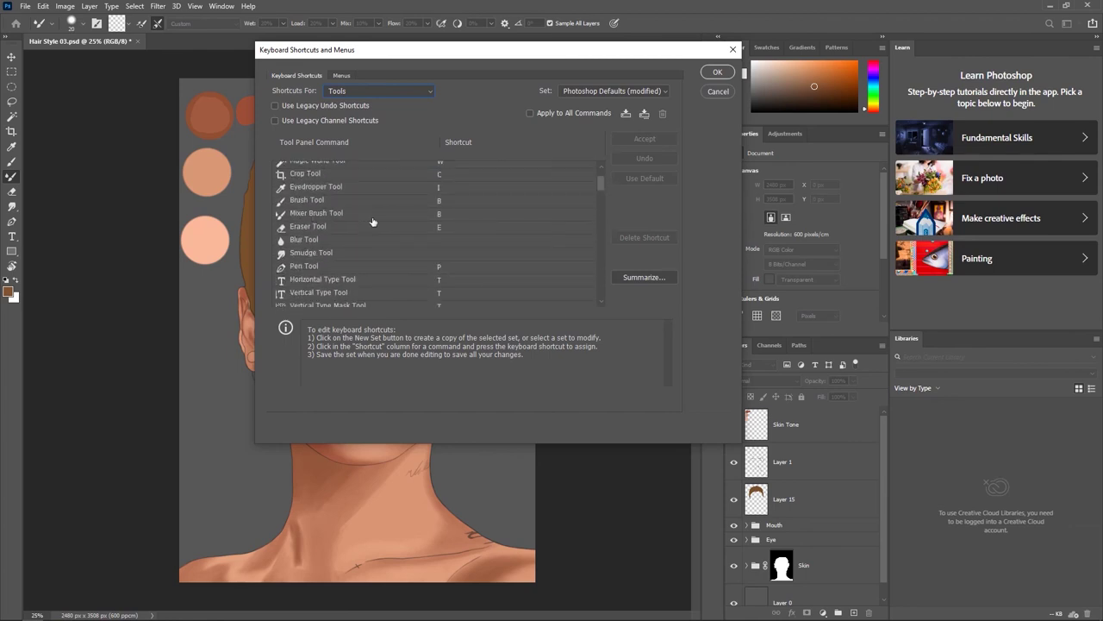
{"action": "left_click", "coordinate": [440, 213]}
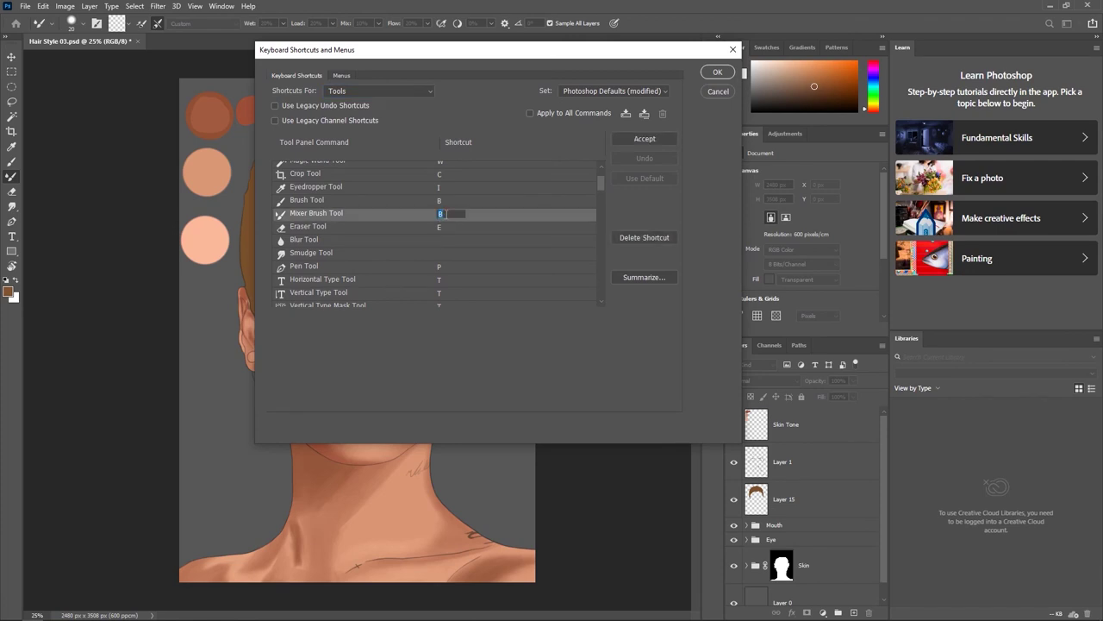
{"action": "key", "text": "n"}
{"action": "left_click", "coordinate": [601, 181]}
Review the tool shortcut list, check the Smudge Tool and Brush Tool entries, and apply the edited shortcuts.
{"action": "left_click_drag", "start_coordinate": [601, 183], "coordinate": [607, 217]}
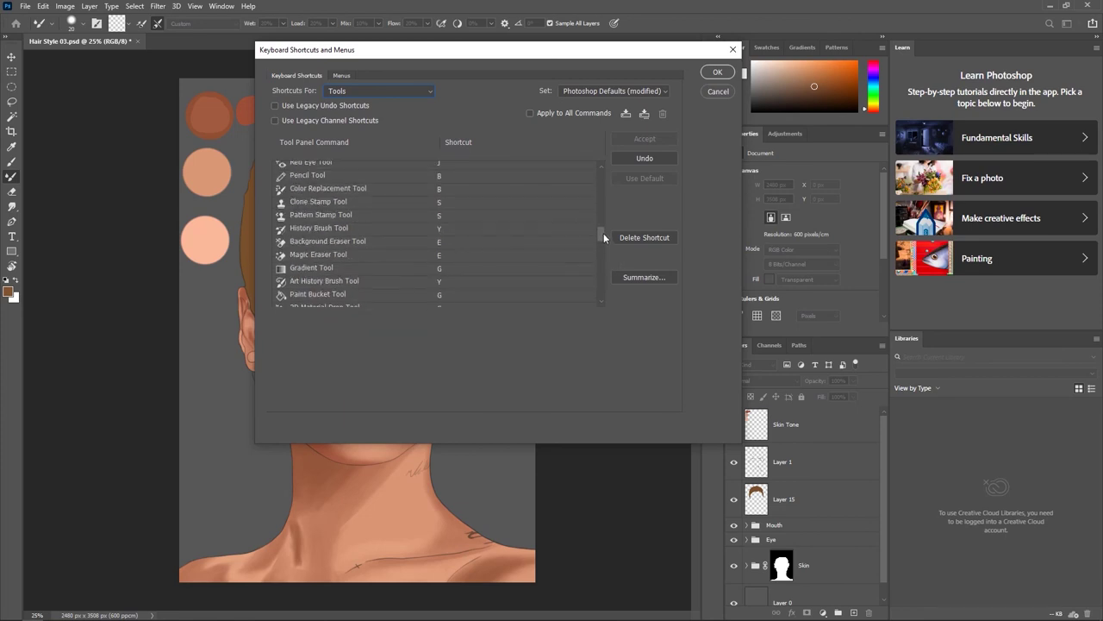
{"action": "mouse_move", "coordinate": [605, 248]}
{"action": "left_mouse_down"}
{"action": "mouse_move", "coordinate": [608, 266]}
{"action": "mouse_move", "coordinate": [606, 239]}
{"action": "left_mouse_up"}
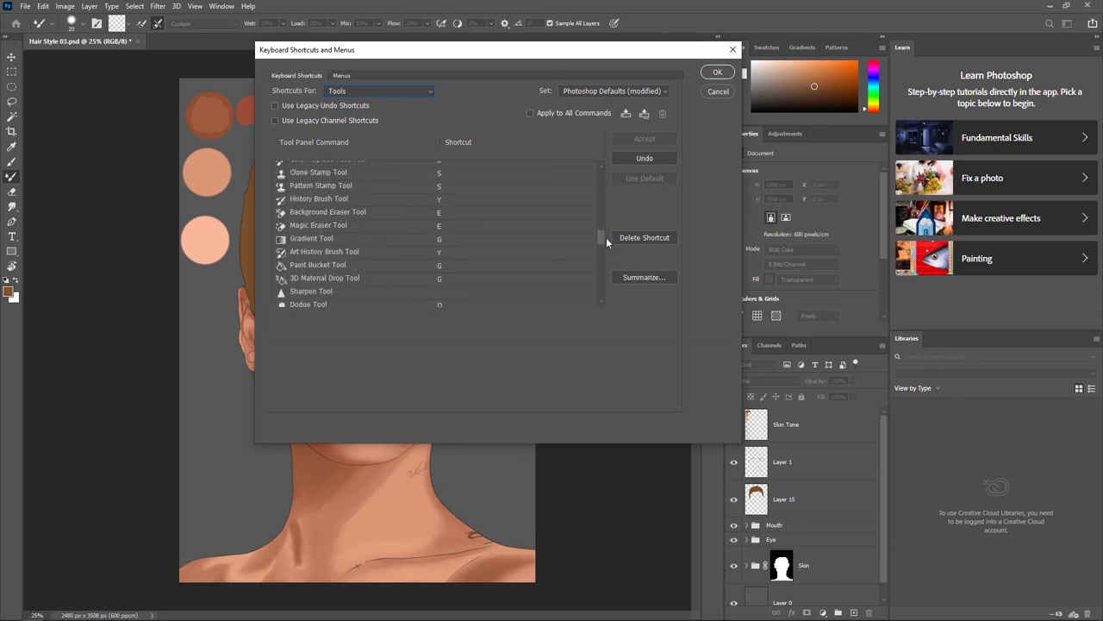
{"action": "left_click_drag", "start_coordinate": [605, 235], "coordinate": [602, 183]}
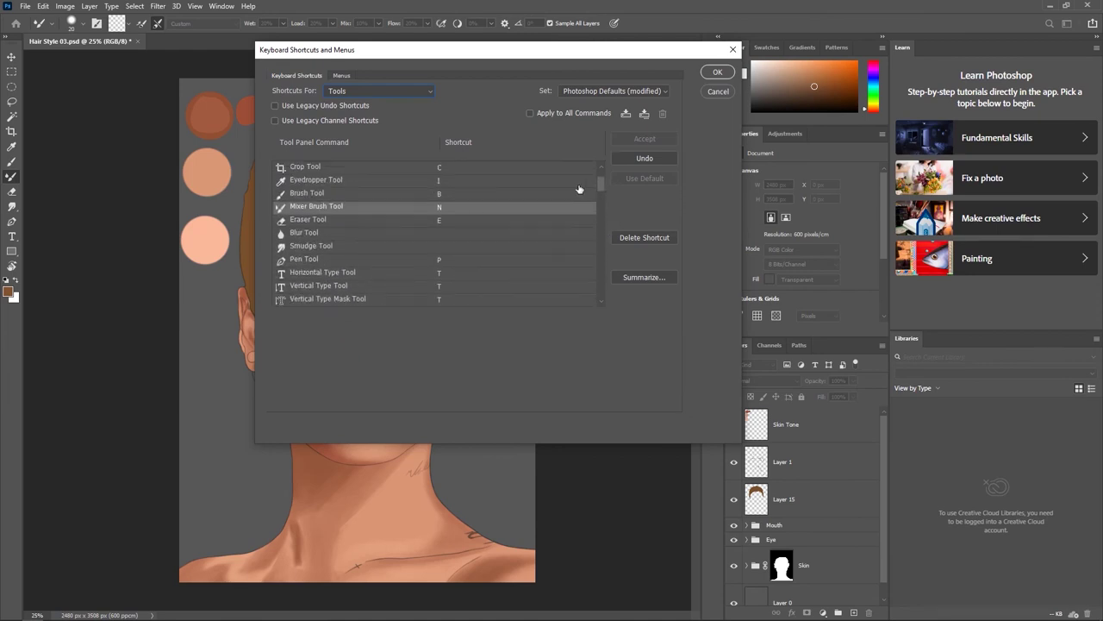
{"action": "left_click", "coordinate": [440, 250]}
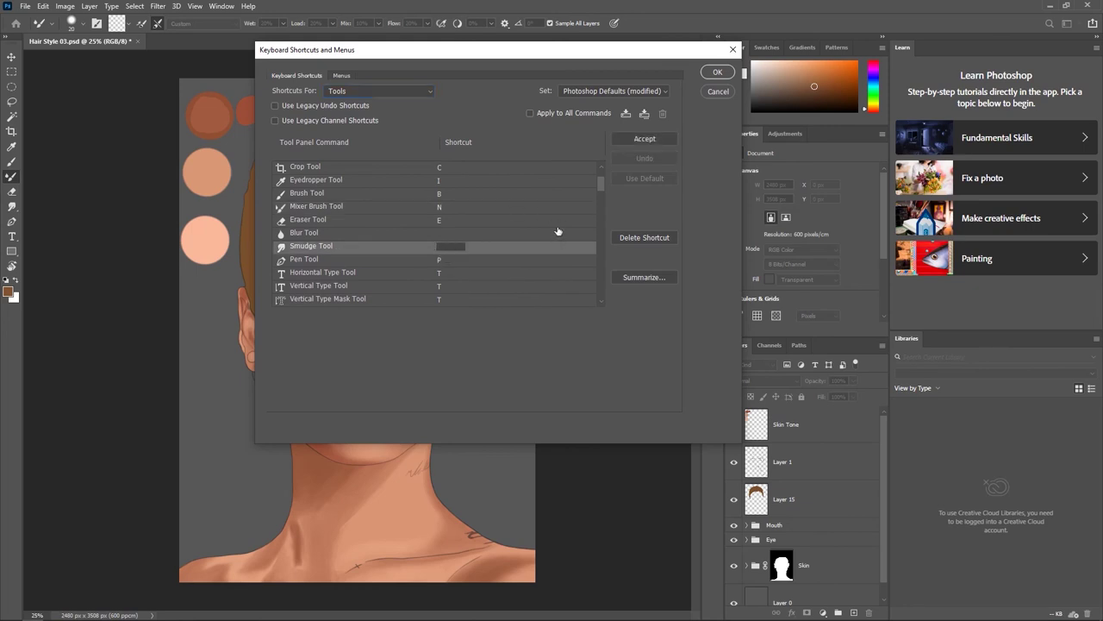
{"action": "key", "text": "Return"}
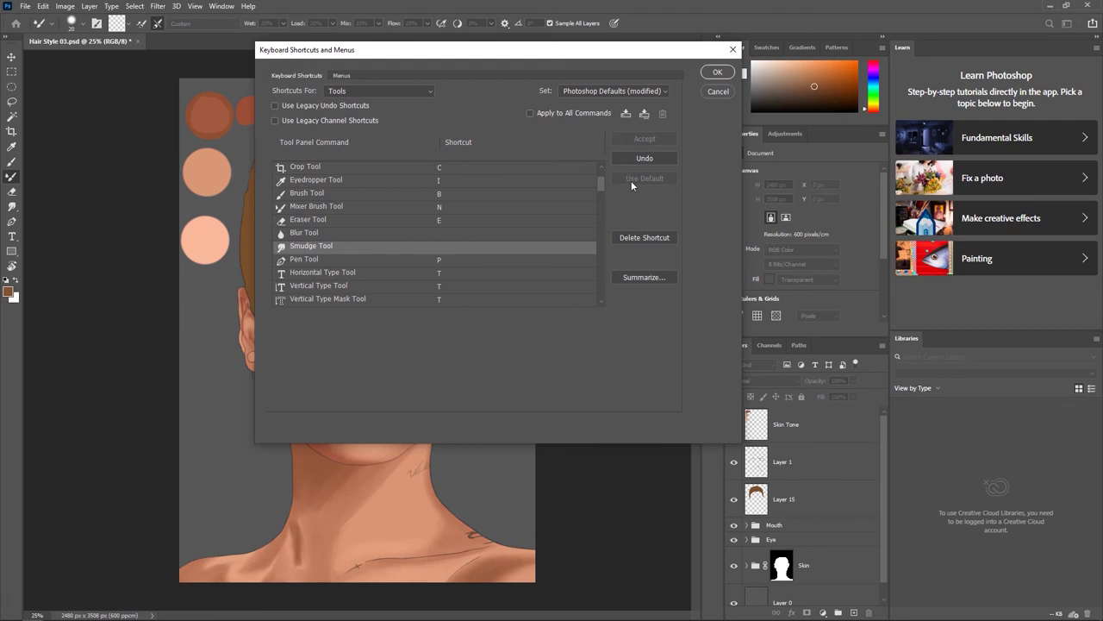
{"action": "left_click", "coordinate": [529, 197]}
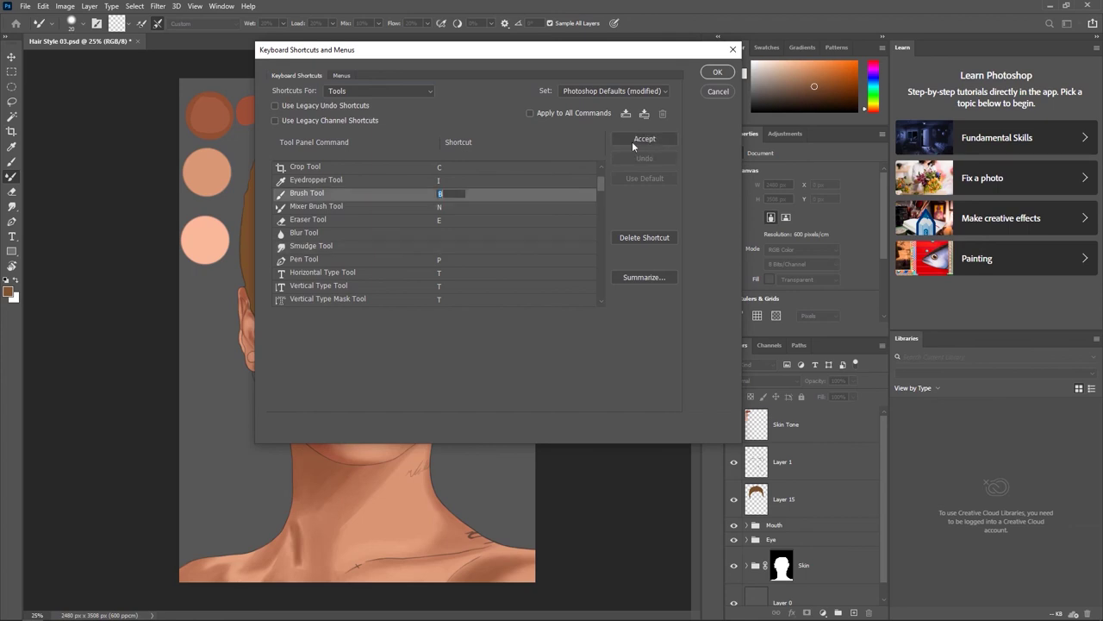
{"action": "key", "text": "Return"}
{"action": "left_click", "coordinate": [716, 73]}
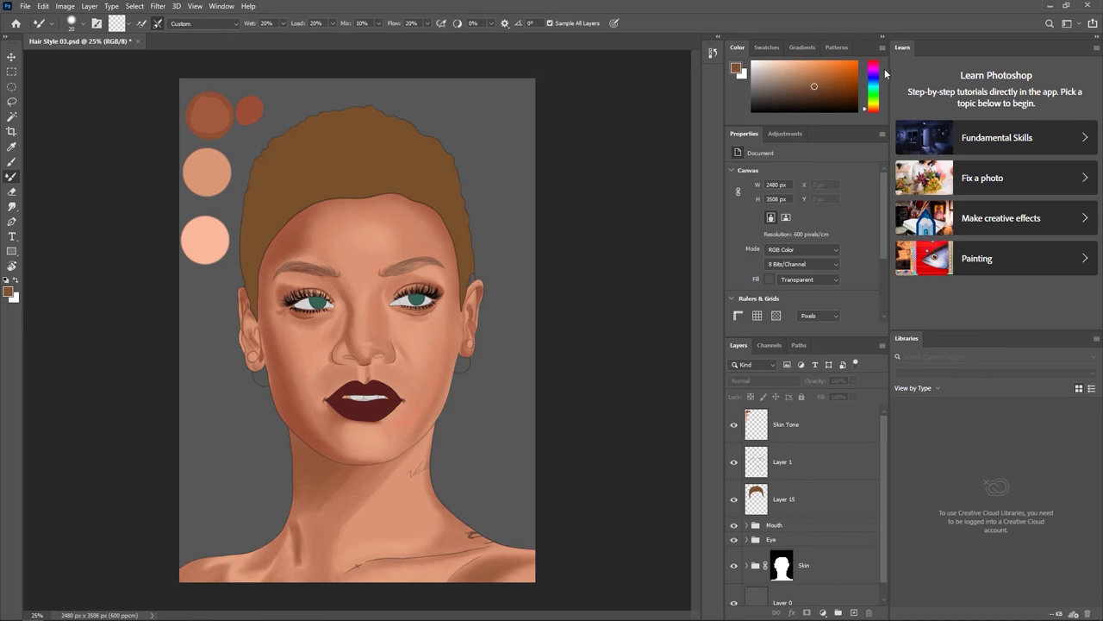
Detach the Learn, Libraries, Color and Properties panel groups from the dock and close them.
{"action": "left_click_drag", "start_coordinate": [977, 52], "coordinate": [368, 143]}
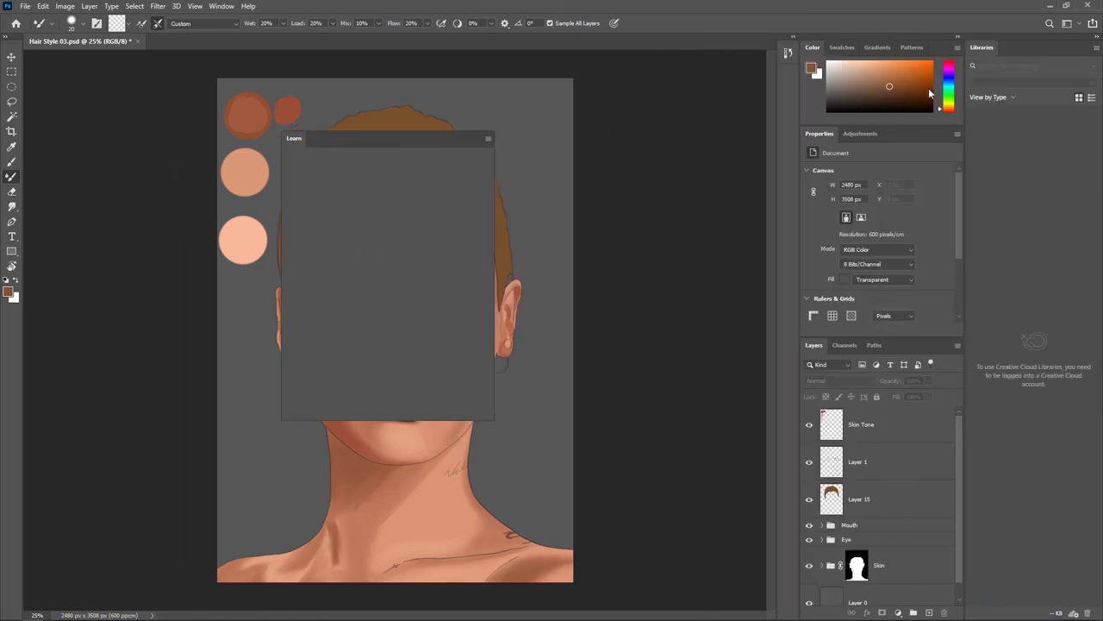
{"action": "left_click_drag", "start_coordinate": [1020, 48], "coordinate": [712, 116]}
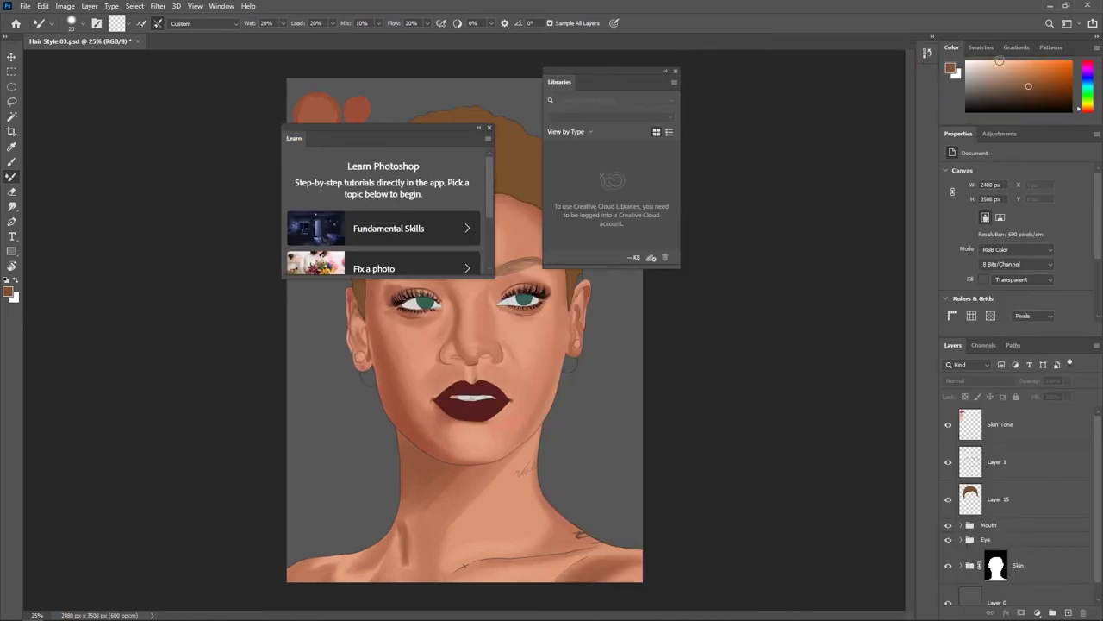
{"action": "left_click_drag", "start_coordinate": [1069, 48], "coordinate": [746, 158]}
{"action": "left_click_drag", "start_coordinate": [1054, 80], "coordinate": [819, 241]}
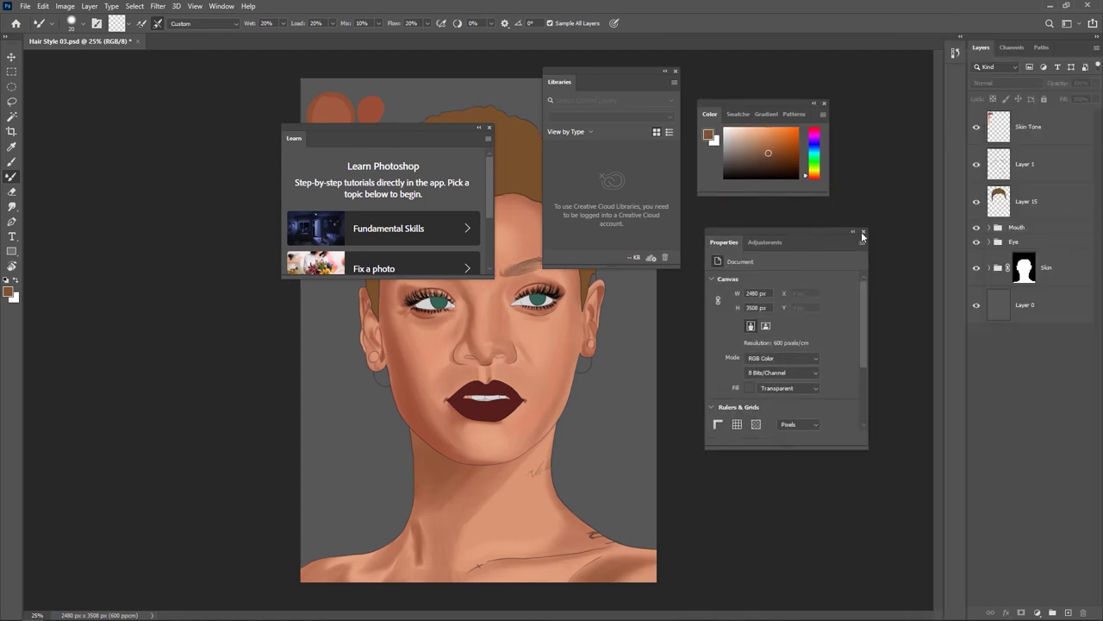
{"action": "left_click", "coordinate": [865, 235]}
{"action": "left_click", "coordinate": [826, 104]}
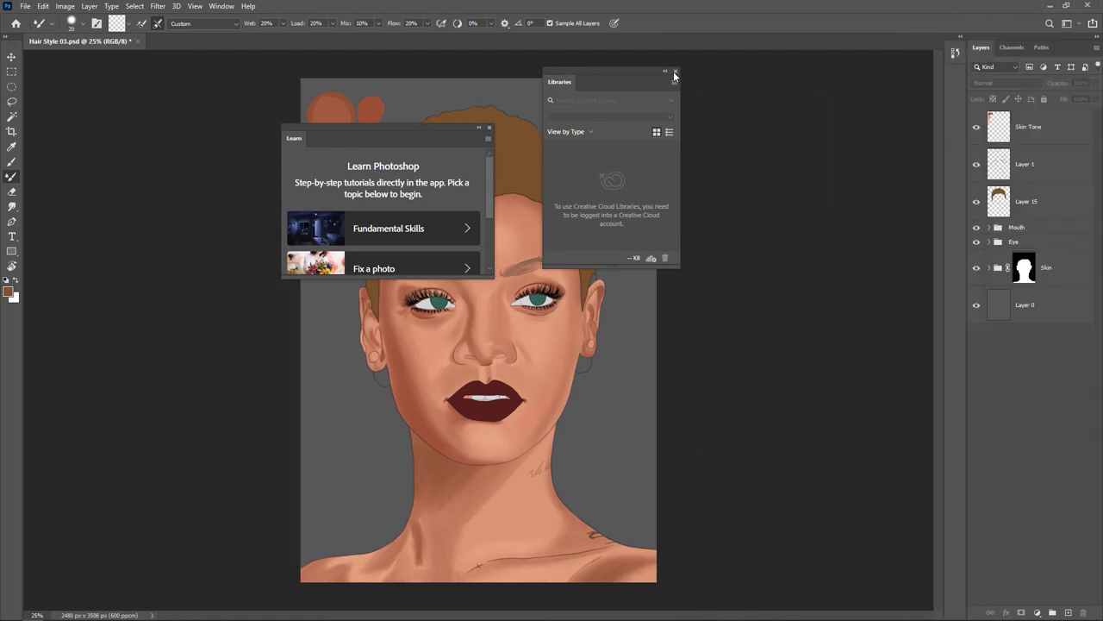
{"action": "left_click", "coordinate": [676, 71]}
{"action": "left_click", "coordinate": [488, 130]}
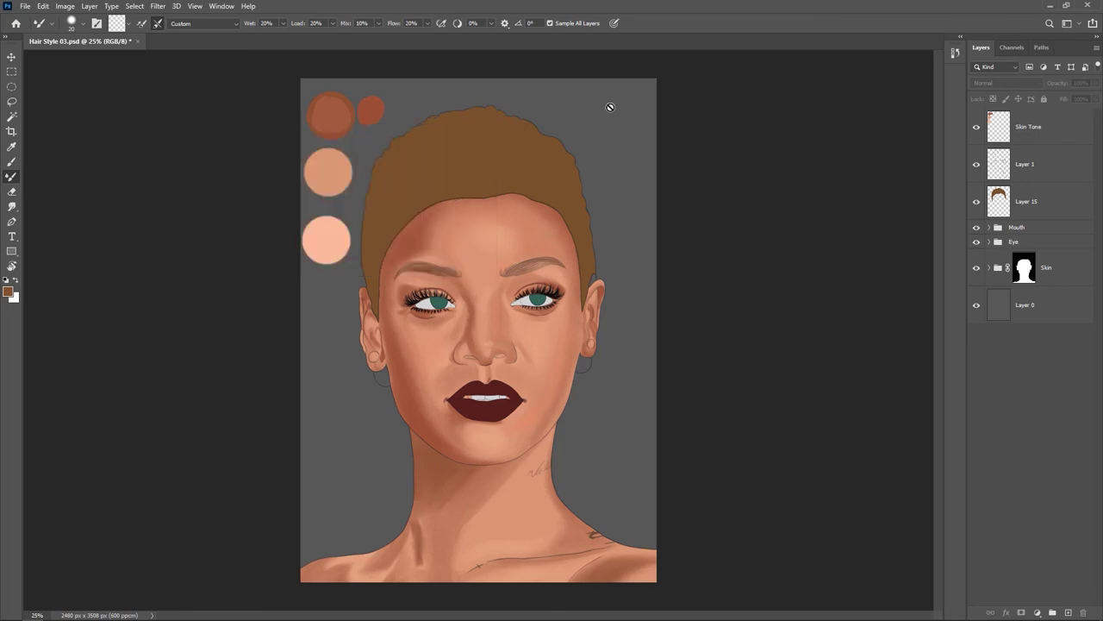
Remove the History panel from the dock and widen the Layers panel column.
{"action": "left_click", "coordinate": [961, 38]}
{"action": "left_click_drag", "start_coordinate": [945, 41], "coordinate": [574, 136]}
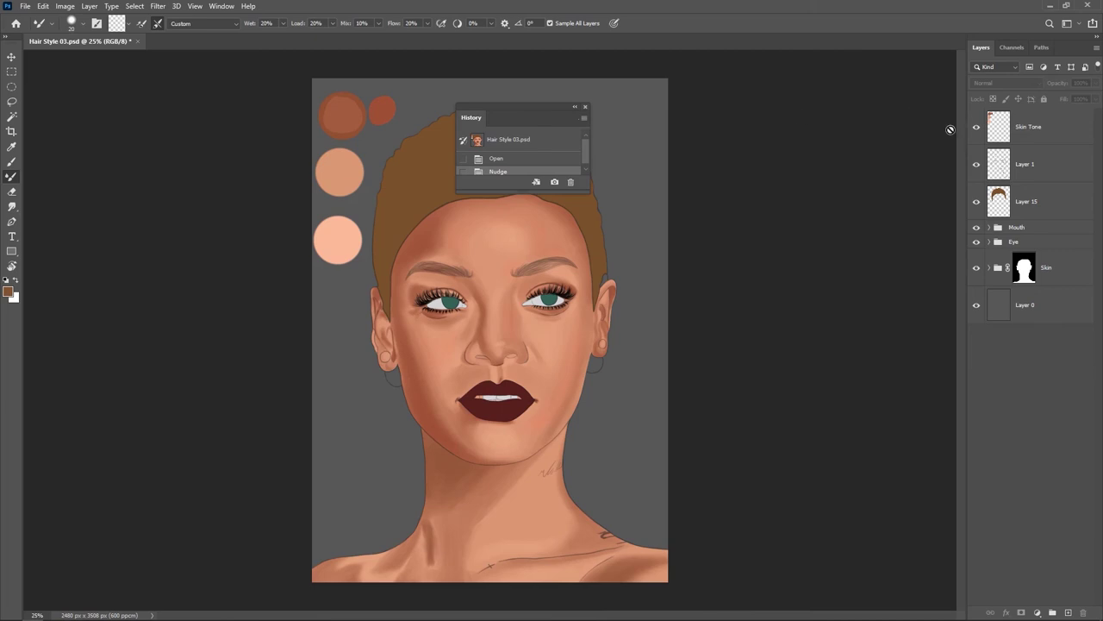
{"action": "left_click_drag", "start_coordinate": [966, 152], "coordinate": [914, 152]}
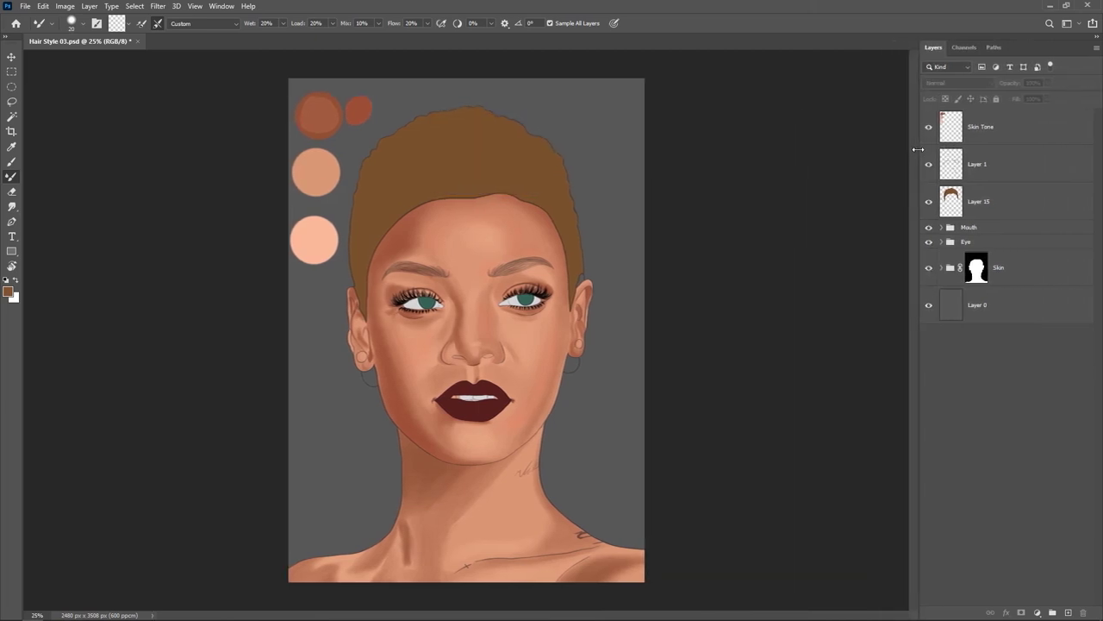
Open the Coolorus extension, dock it below the Layers panel, and enlarge its color wheel area.
{"action": "left_click", "coordinate": [221, 6]}
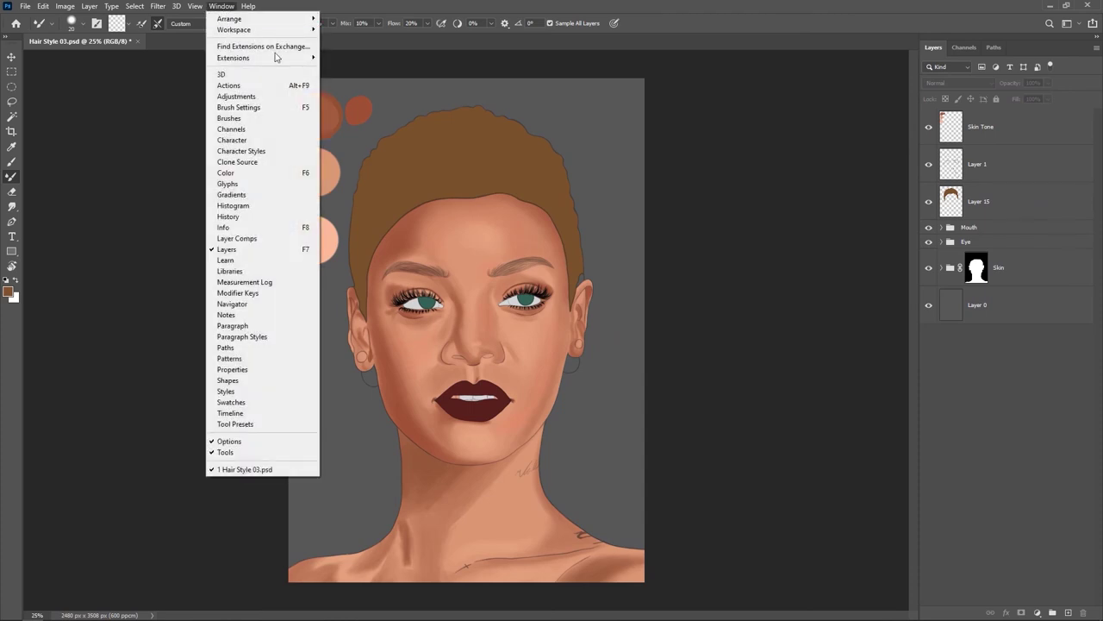
{"action": "mouse_move", "coordinate": [293, 58]}
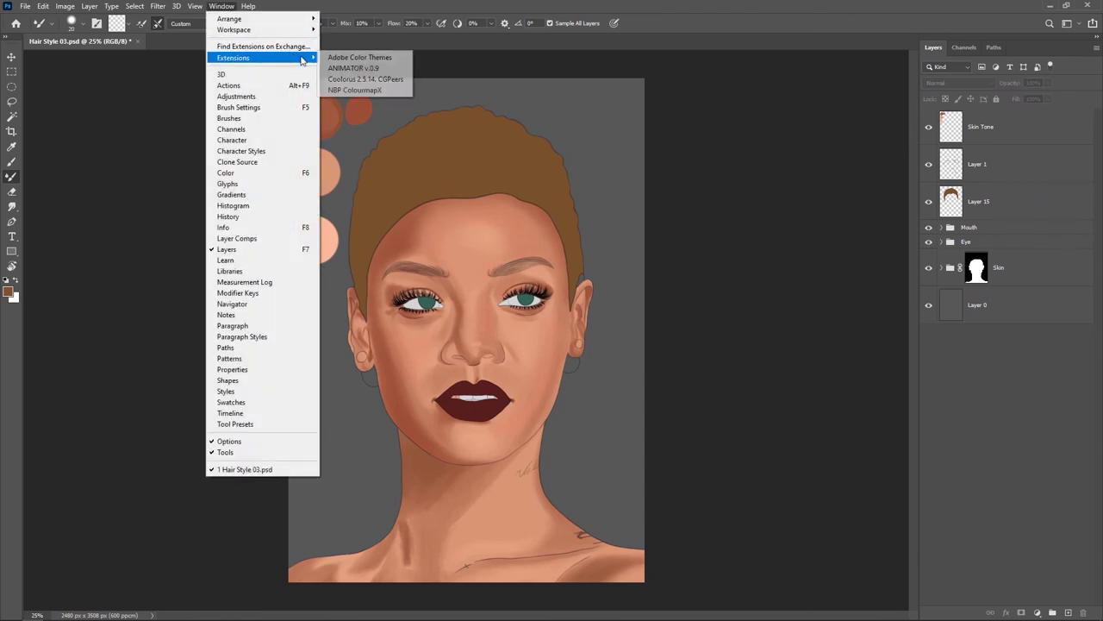
{"action": "left_click", "coordinate": [358, 79]}
{"action": "left_click_drag", "start_coordinate": [850, 54], "coordinate": [539, 107]}
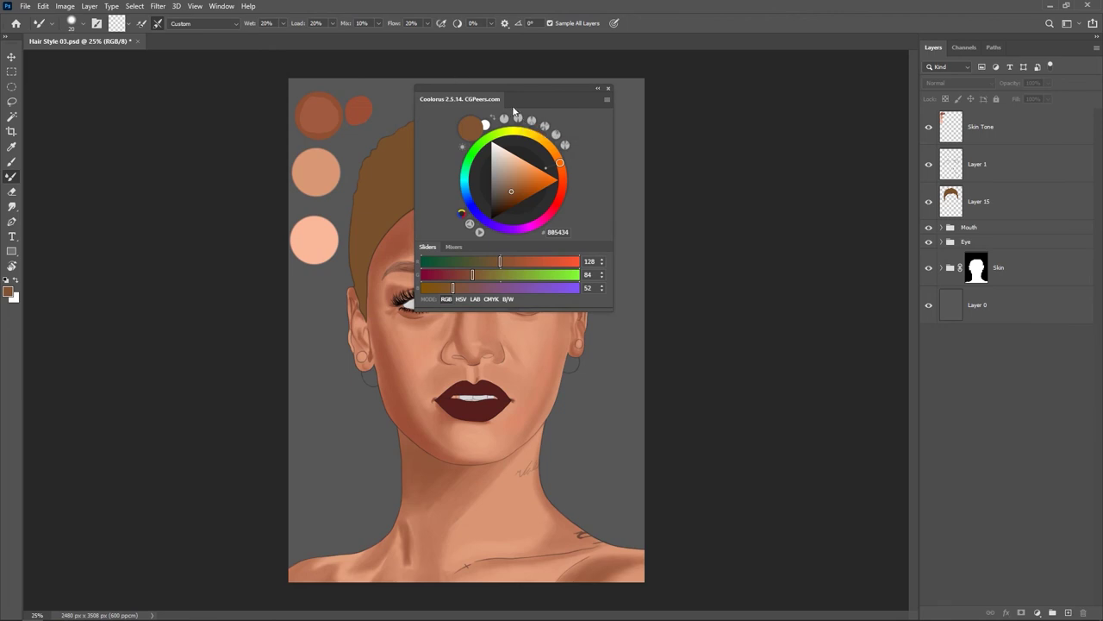
{"action": "left_click_drag", "start_coordinate": [523, 104], "coordinate": [1045, 610]}
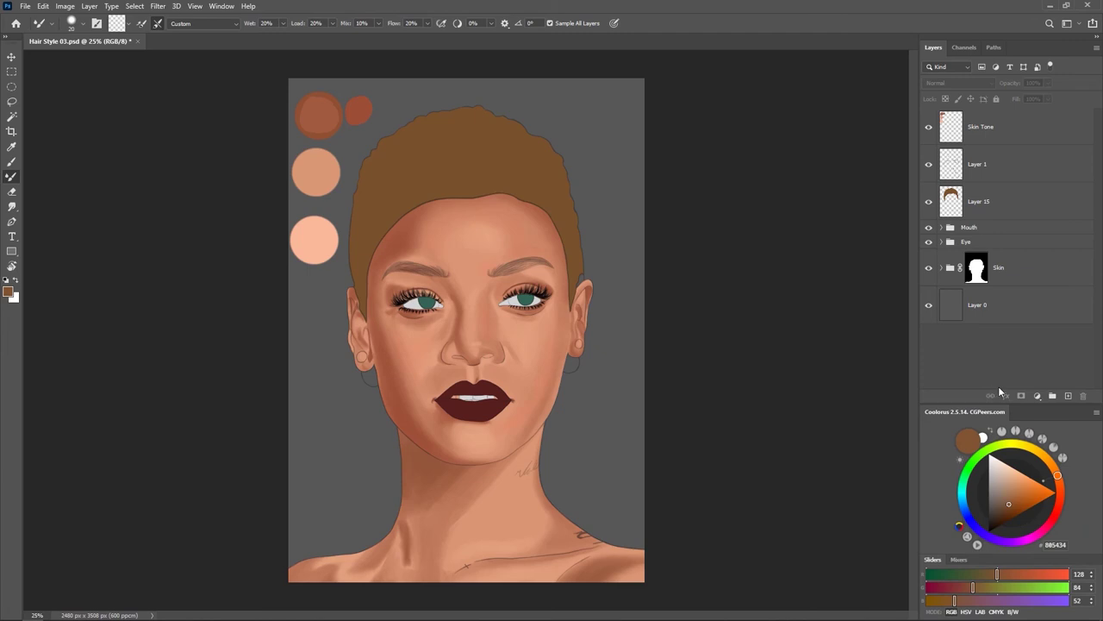
{"action": "left_click_drag", "start_coordinate": [1012, 405], "coordinate": [1012, 387]}
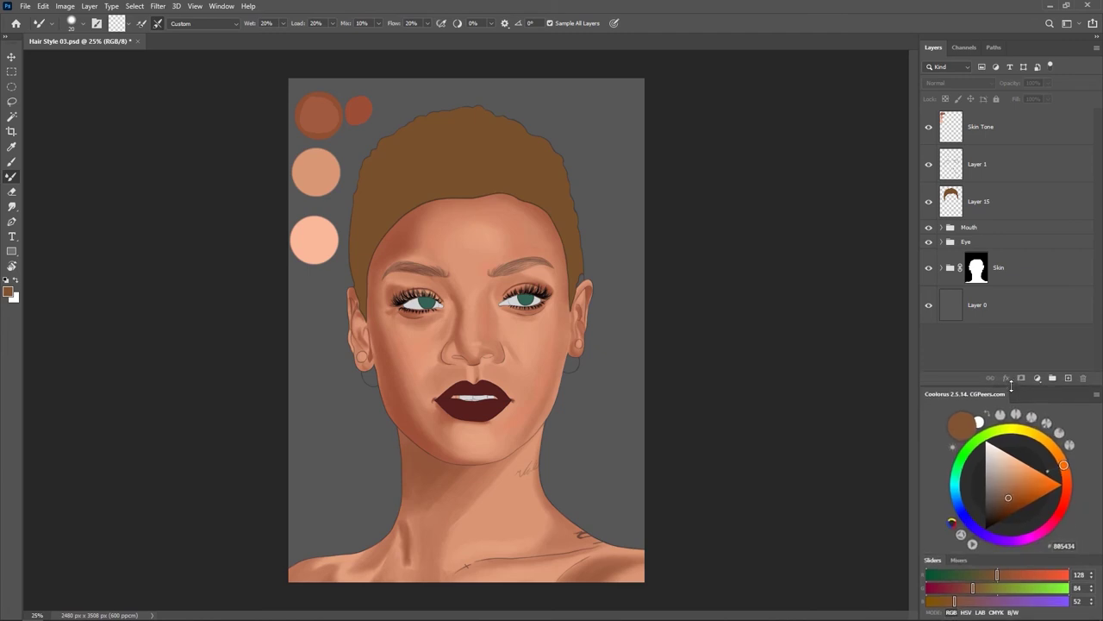
Show the Swatches panel, dock it in the same group as Coolorus, and close the leftover floating color panels.
{"action": "left_click", "coordinate": [225, 7]}
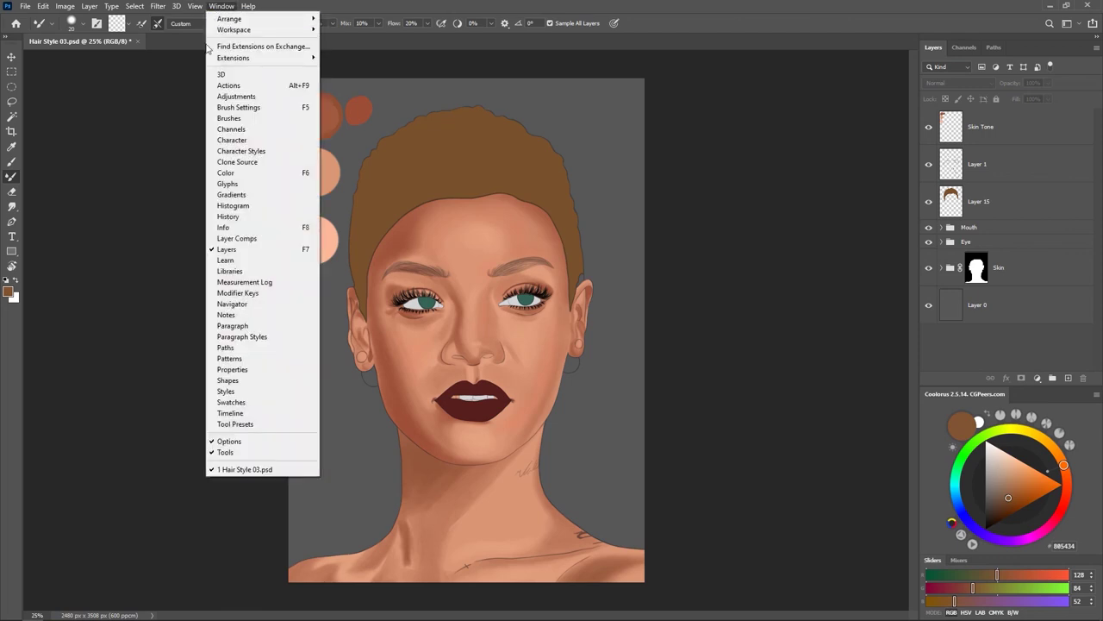
{"action": "left_click", "coordinate": [230, 402]}
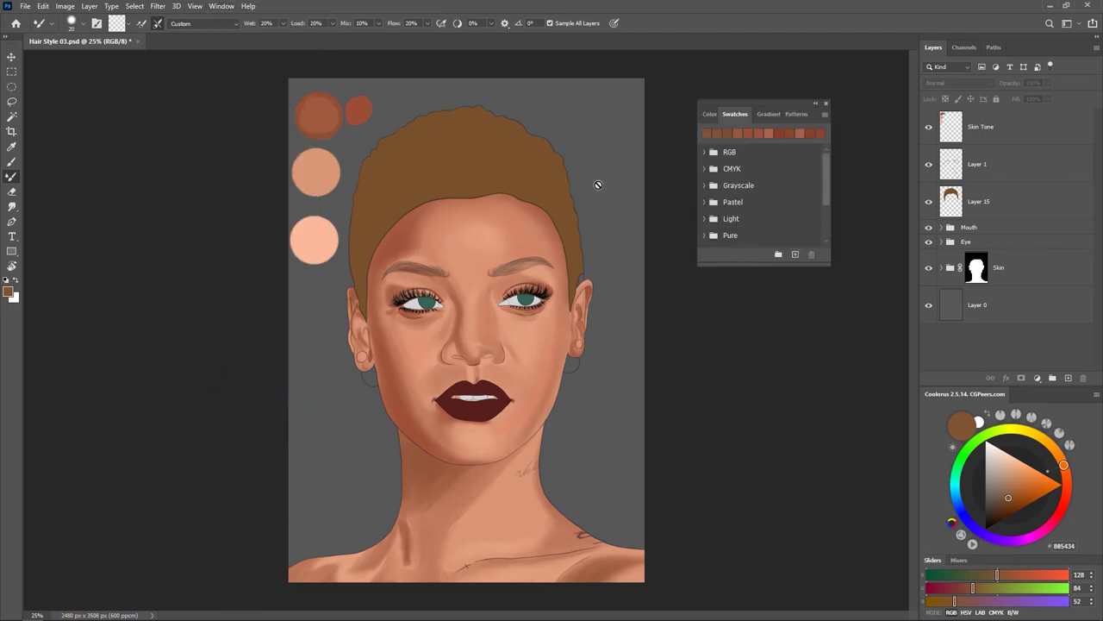
{"action": "left_click_drag", "start_coordinate": [734, 117], "coordinate": [1013, 395]}
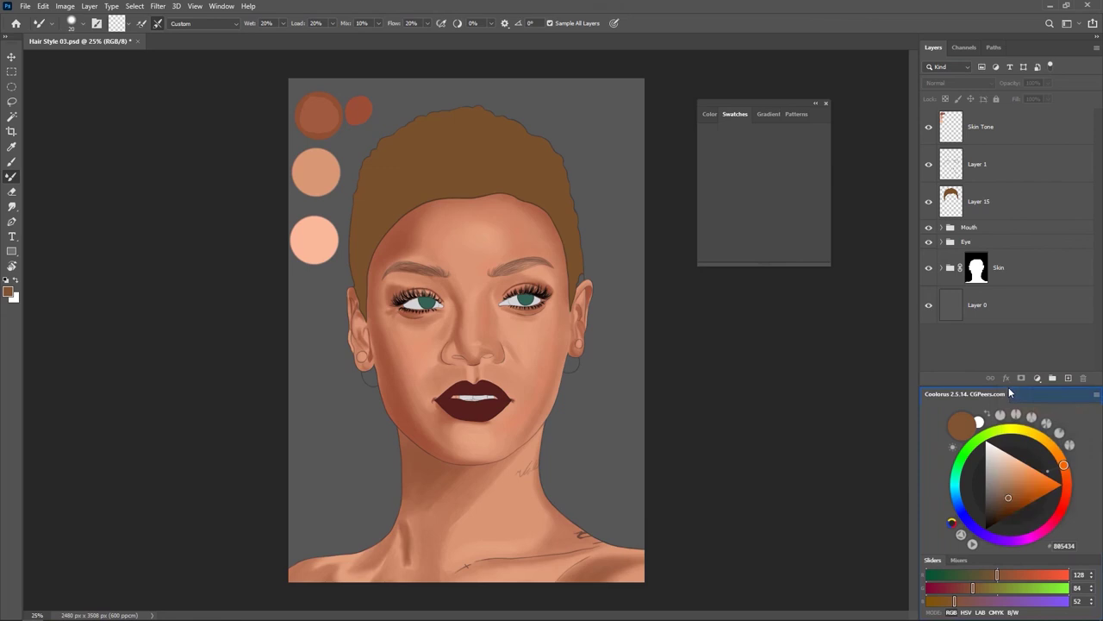
{"action": "left_click", "coordinate": [826, 103]}
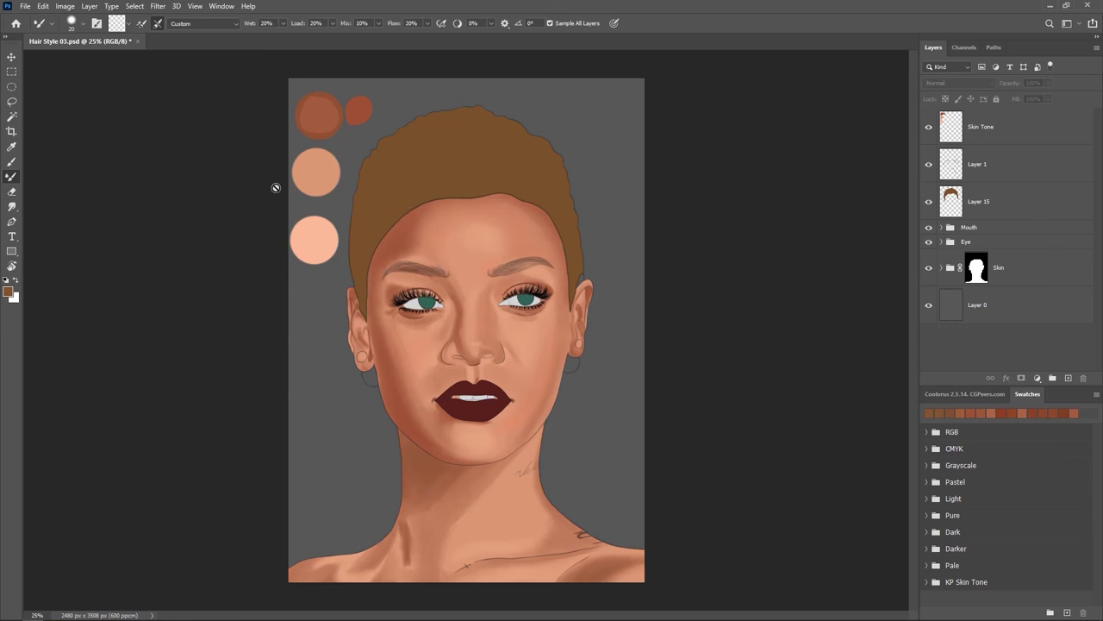
Show the Brushes panel on its own, dock it as a column on the outer side of the toolbar, and narrow it.
{"action": "left_click", "coordinate": [226, 9]}
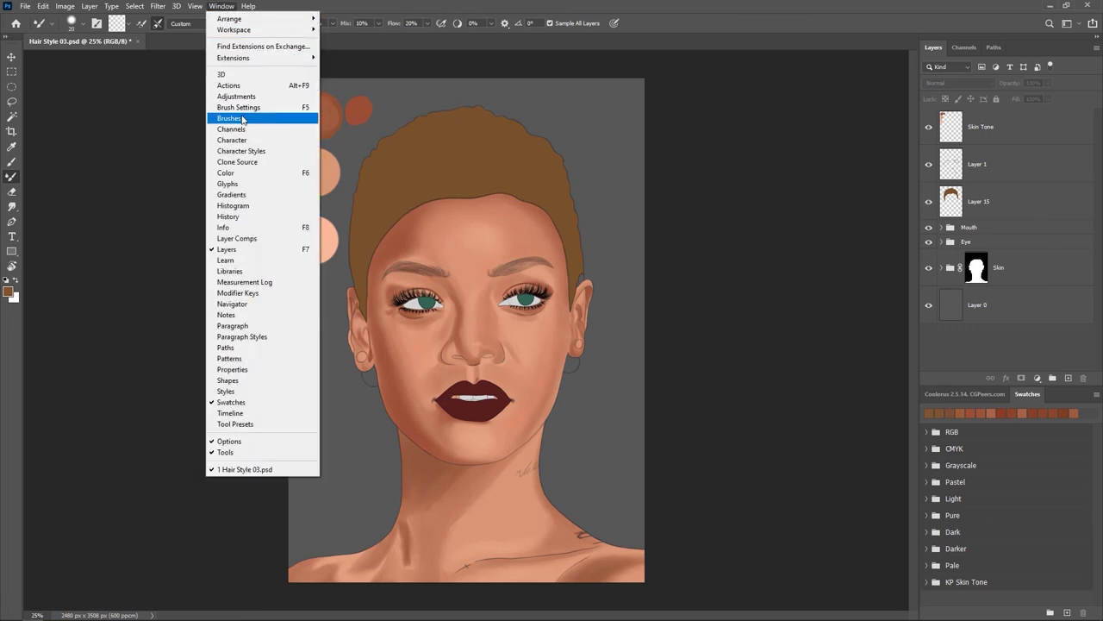
{"action": "left_click", "coordinate": [244, 119]}
{"action": "mouse_move", "coordinate": [844, 56]}
{"action": "left_mouse_down"}
{"action": "mouse_move", "coordinate": [587, 114]}
{"action": "mouse_move", "coordinate": [293, 75]}
{"action": "mouse_move", "coordinate": [696, 203]}
{"action": "mouse_move", "coordinate": [790, 136]}
{"action": "left_mouse_up"}
{"action": "left_click", "coordinate": [880, 113]}
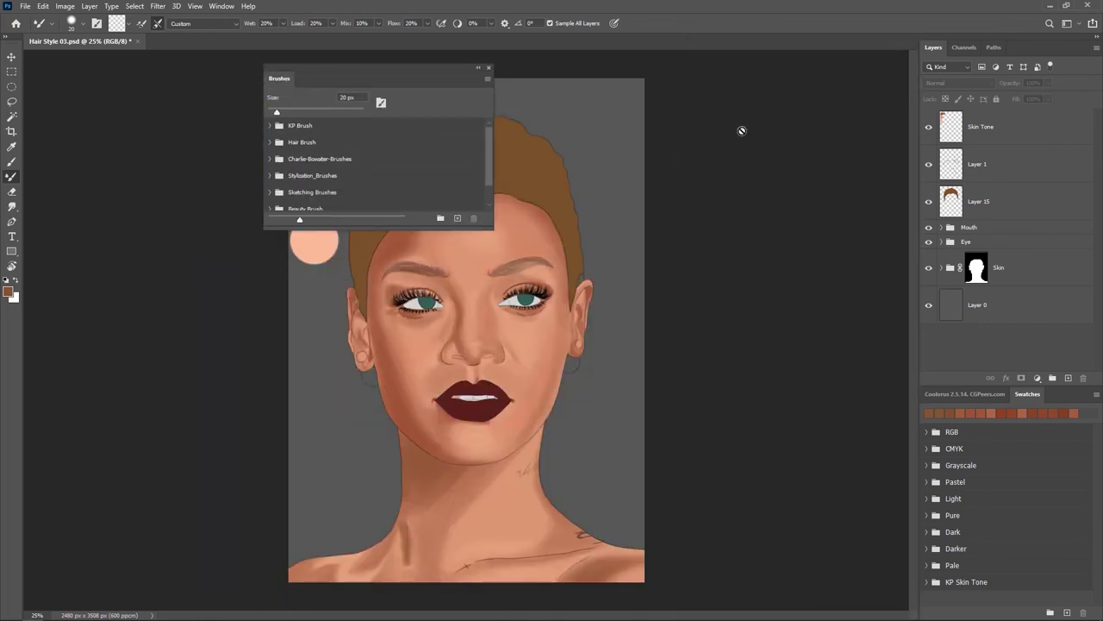
{"action": "mouse_move", "coordinate": [284, 81]}
{"action": "left_mouse_down"}
{"action": "mouse_move", "coordinate": [1, 101]}
{"action": "mouse_move", "coordinate": [28, 102]}
{"action": "mouse_move", "coordinate": [9, 84]}
{"action": "mouse_move", "coordinate": [25, 113]}
{"action": "left_mouse_up"}
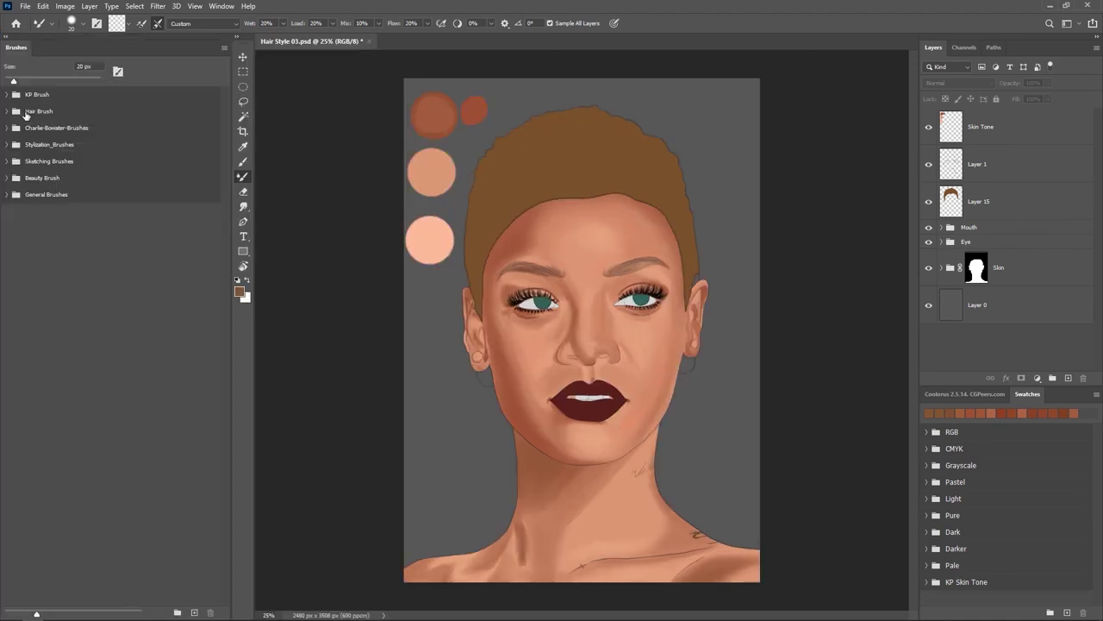
{"action": "left_click_drag", "start_coordinate": [231, 225], "coordinate": [145, 220]}
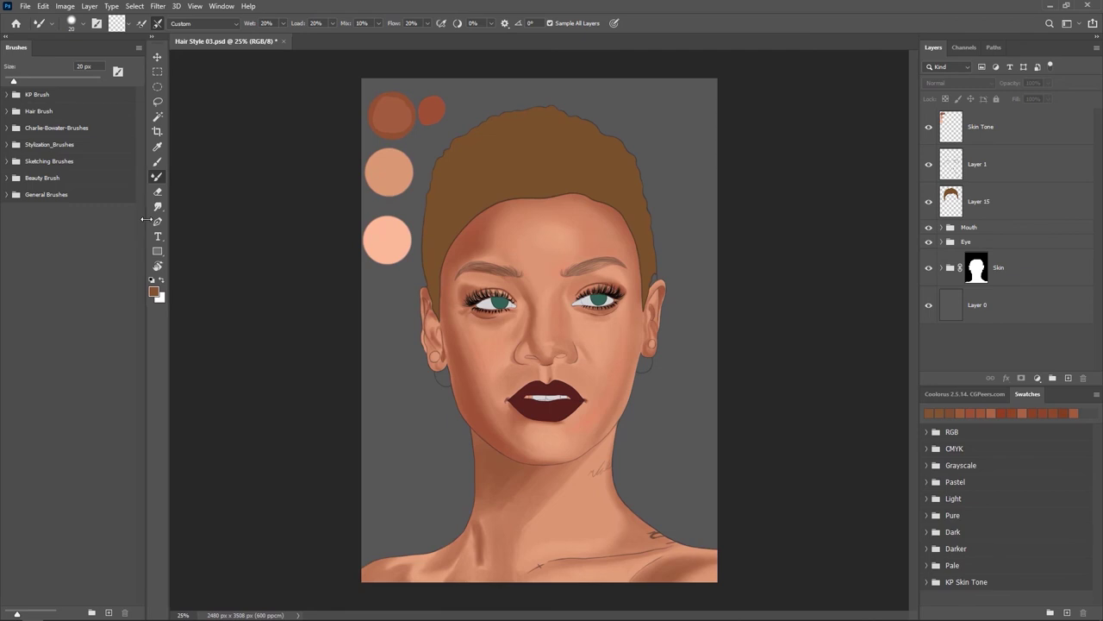
{"action": "left_click_drag", "start_coordinate": [145, 219], "coordinate": [148, 219]}
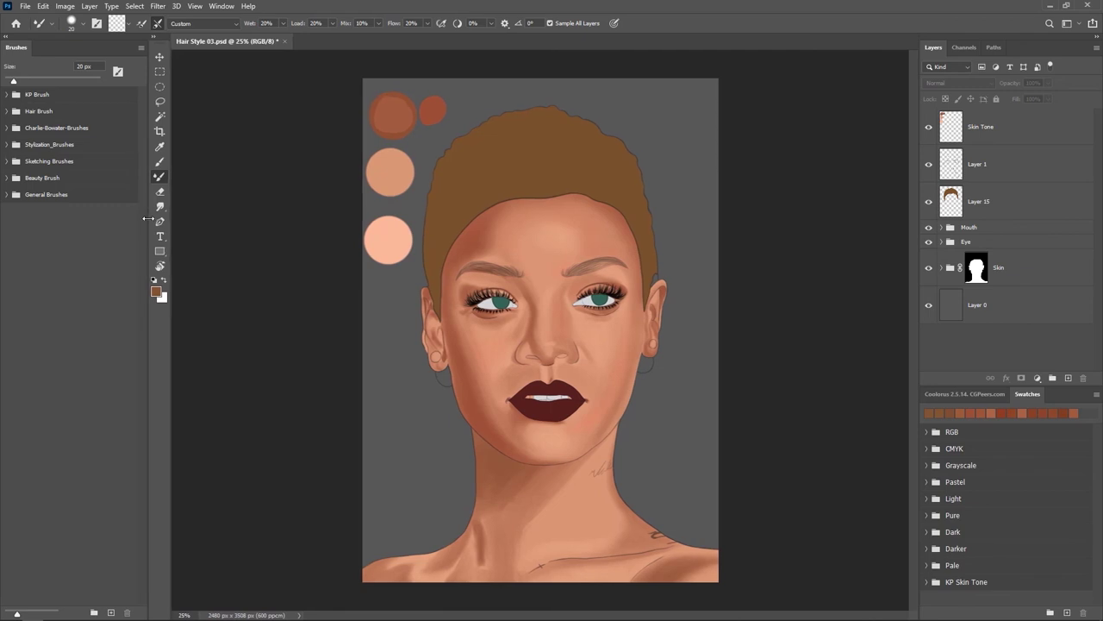
Show the History panel, dock it above the Brushes panel, and enlarge it to about half the column height.
{"action": "left_click", "coordinate": [227, 10]}
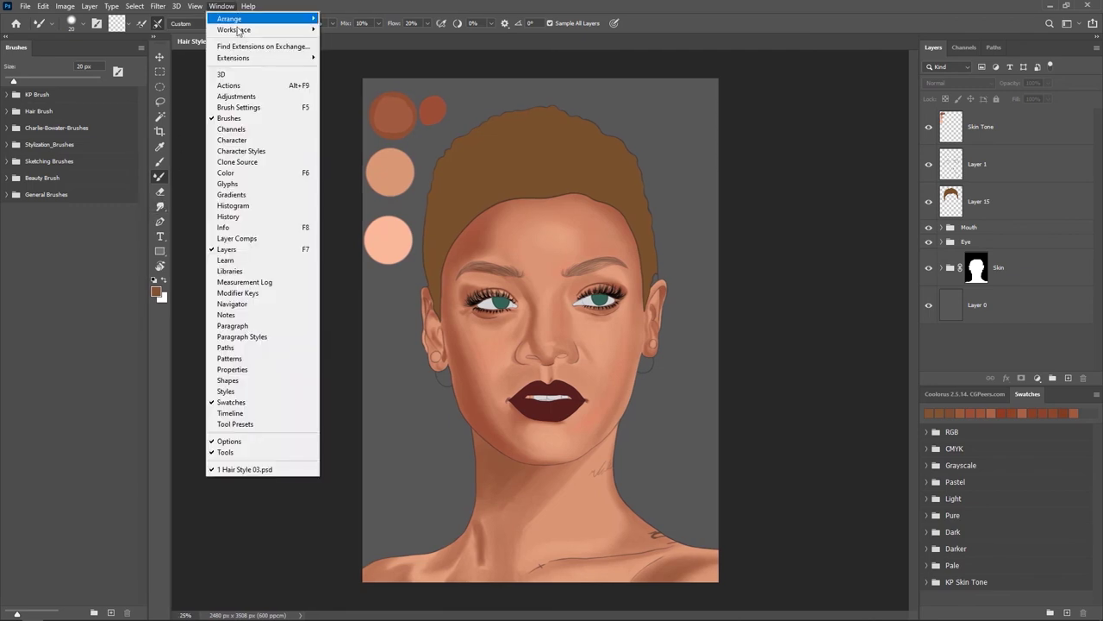
{"action": "left_click", "coordinate": [237, 220]}
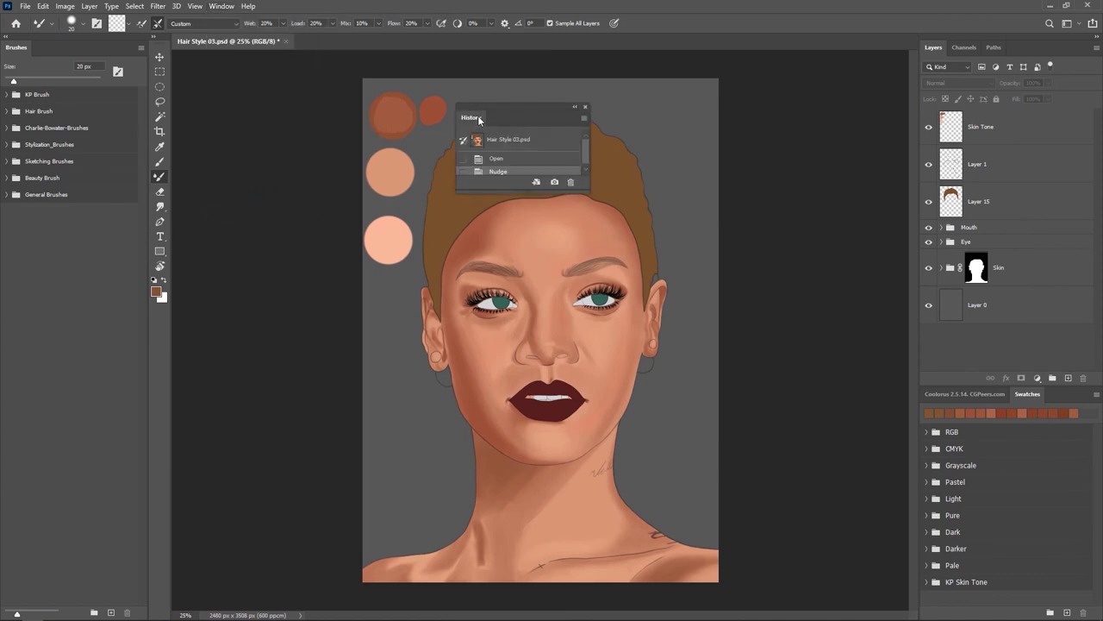
{"action": "left_click_drag", "start_coordinate": [481, 121], "coordinate": [316, 153]}
{"action": "left_click_drag", "start_coordinate": [231, 147], "coordinate": [76, 44]}
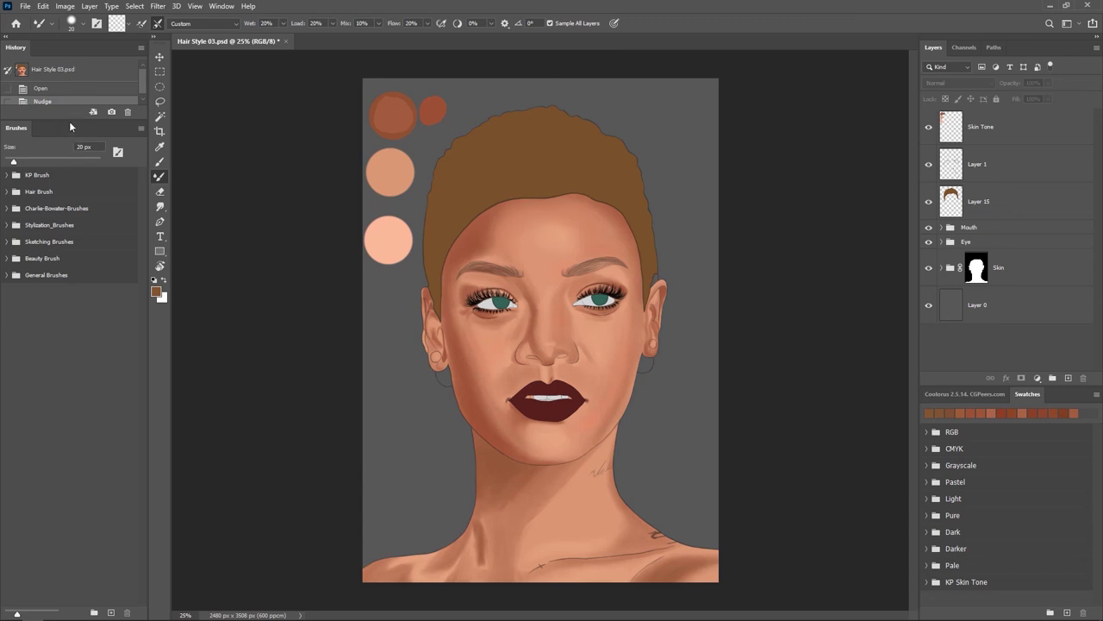
{"action": "mouse_move", "coordinate": [70, 121]}
{"action": "left_mouse_down"}
{"action": "mouse_move", "coordinate": [82, 357]}
{"action": "mouse_move", "coordinate": [84, 331]}
{"action": "mouse_move", "coordinate": [85, 343]}
{"action": "left_mouse_up"}
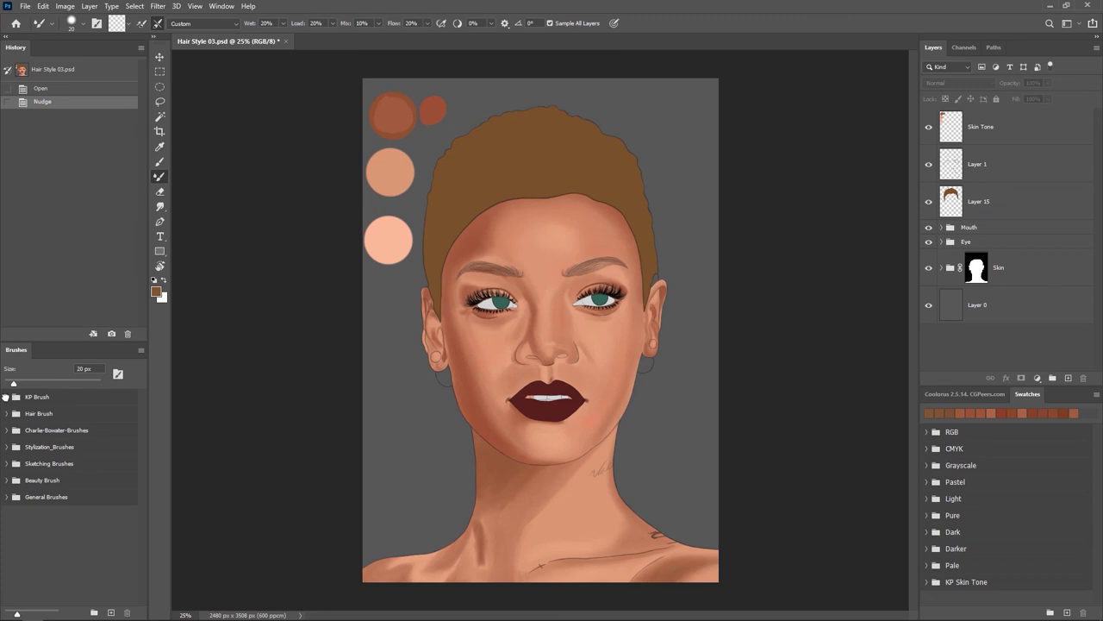
Expand the KP Brush group, browse through its brush presets, and activate the Move Tool.
{"action": "left_click", "coordinate": [6, 398]}
{"action": "left_click", "coordinate": [7, 399]}
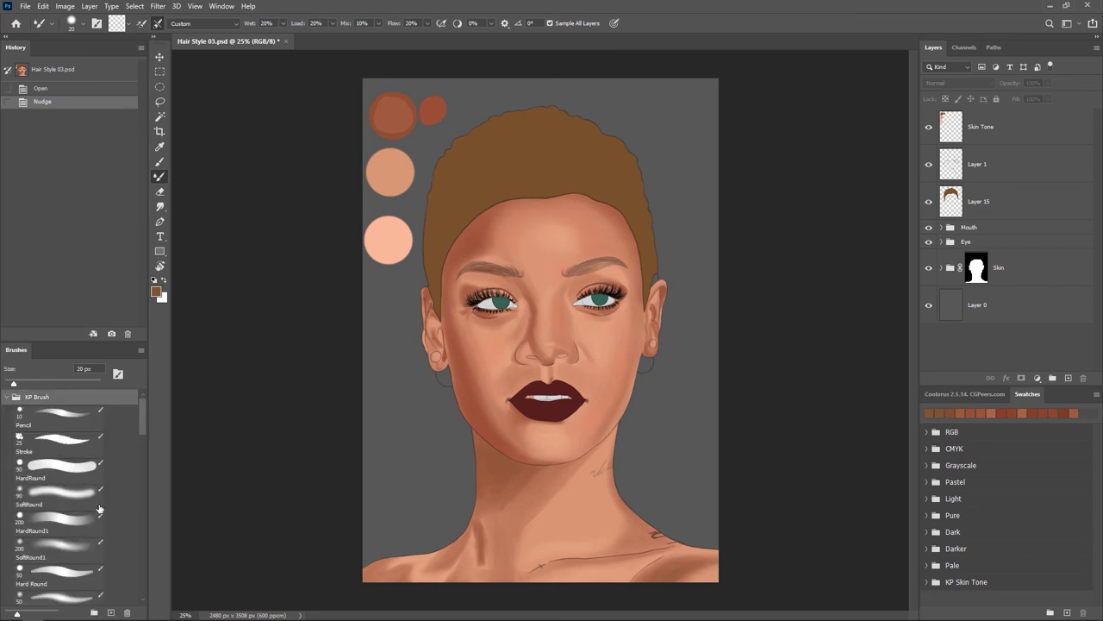
{"action": "left_click_drag", "start_coordinate": [142, 412], "coordinate": [145, 480]}
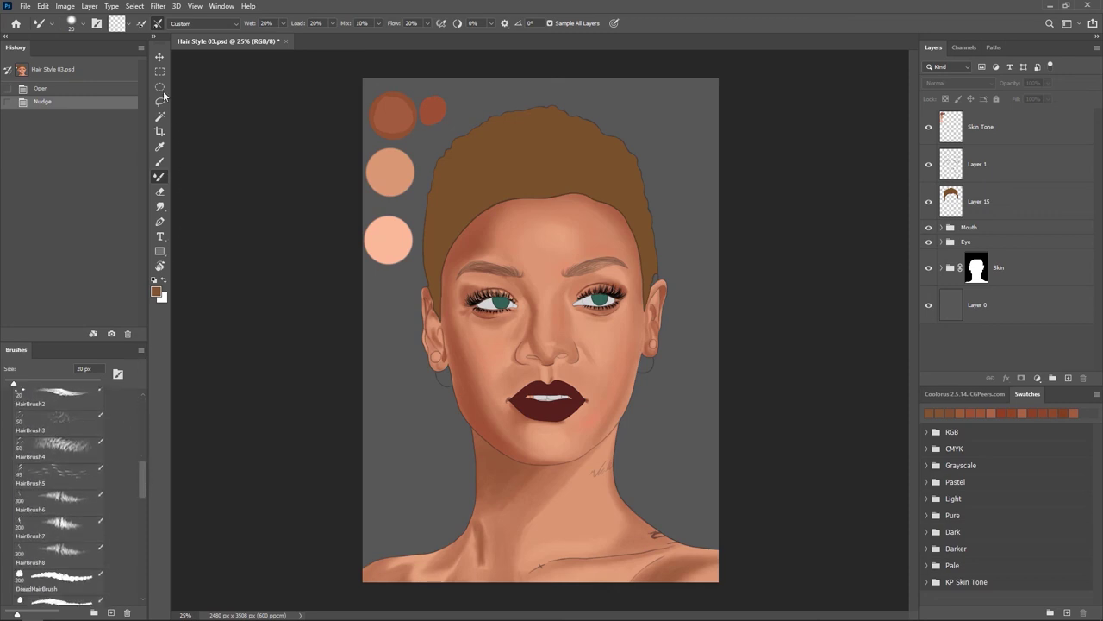
{"action": "left_click", "coordinate": [160, 57]}
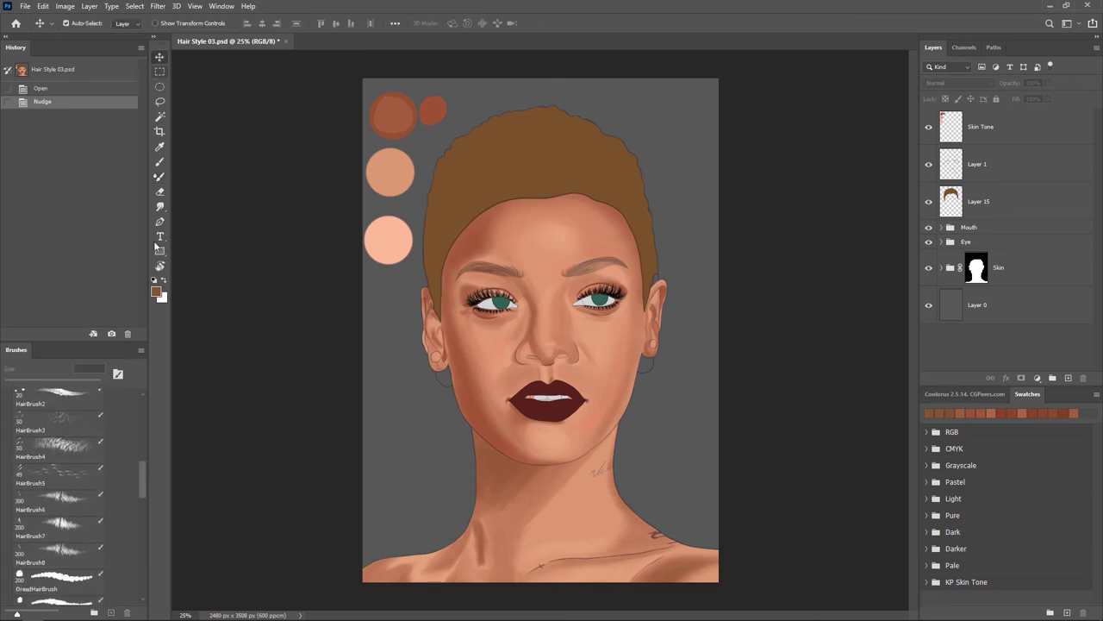
Activate the HairBrush5, MixerBrush3, Smudge 1 and SoftEraser presets from the KP Brush group one after another.
{"action": "left_click", "coordinate": [78, 471]}
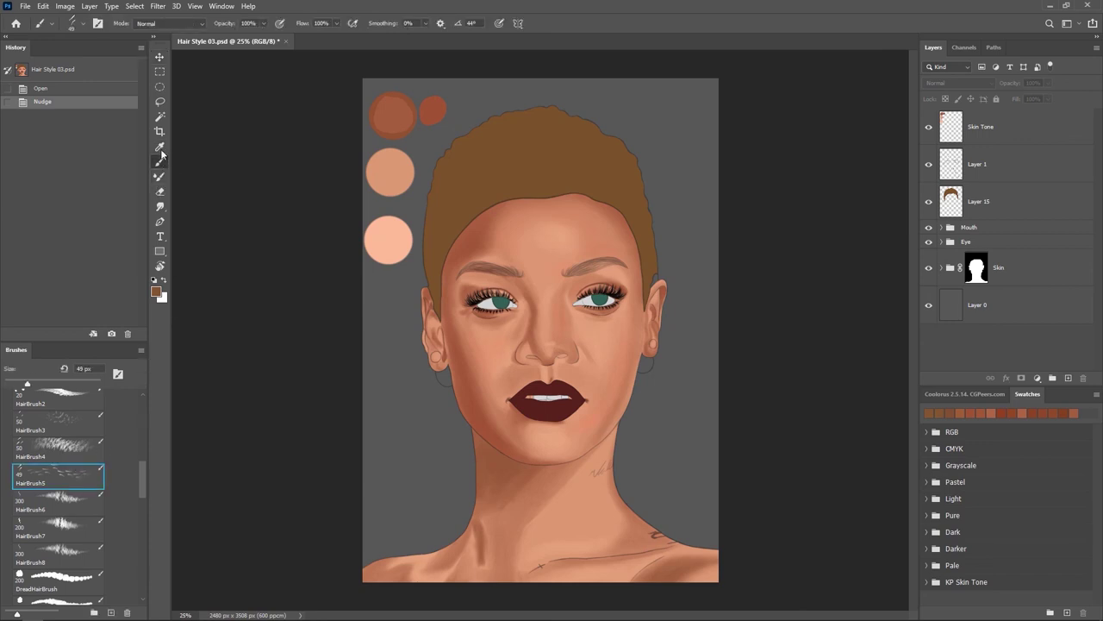
{"action": "left_click_drag", "start_coordinate": [142, 483], "coordinate": [145, 522]}
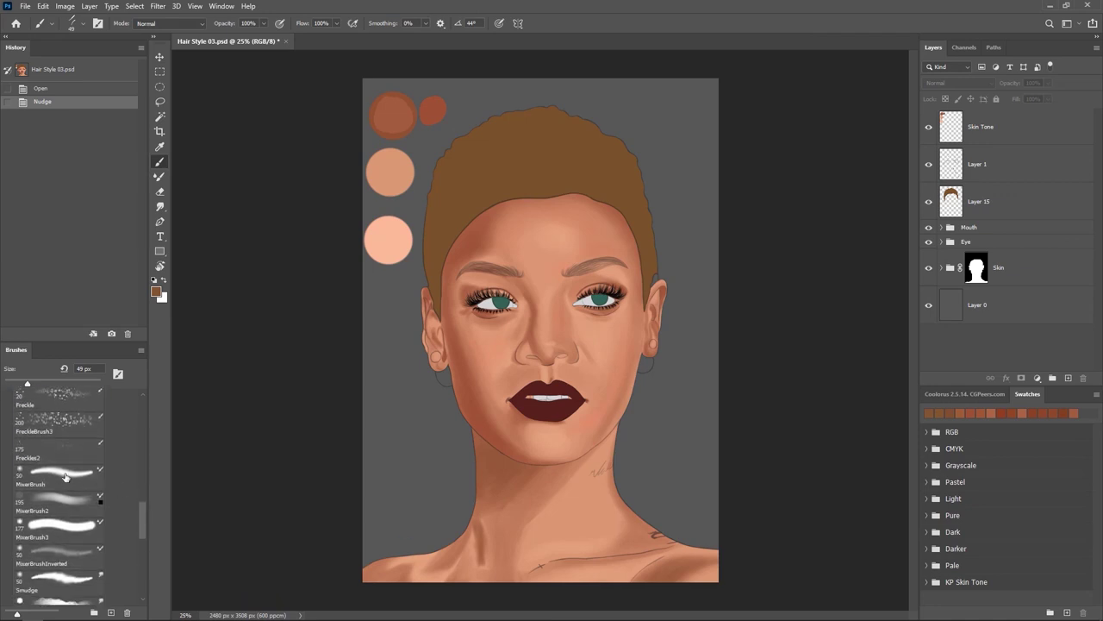
{"action": "left_click", "coordinate": [87, 524]}
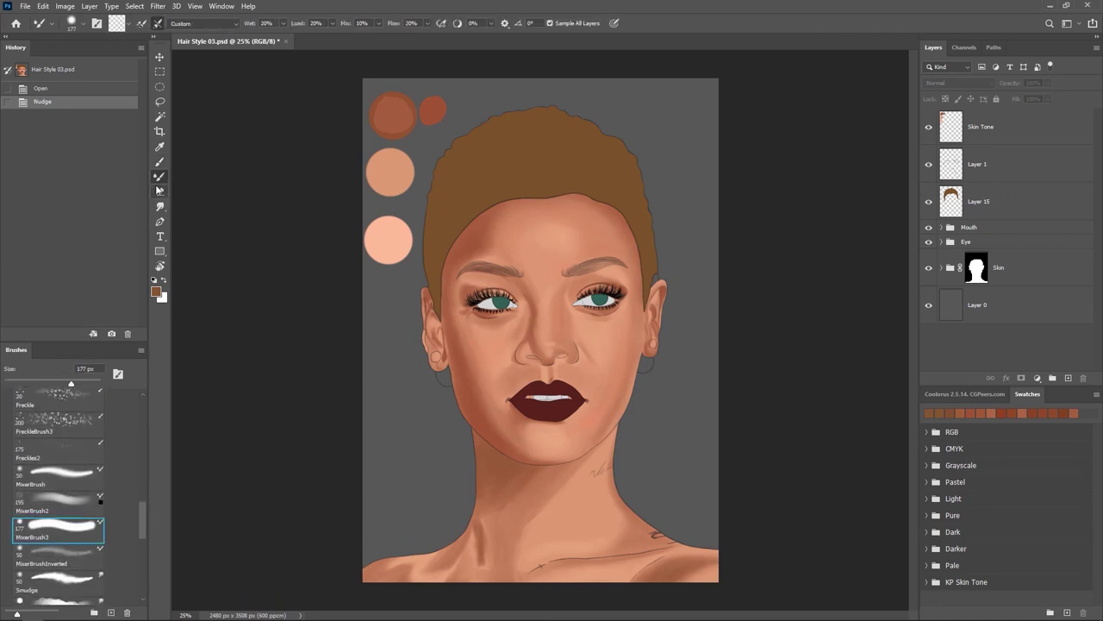
{"action": "left_click_drag", "start_coordinate": [144, 518], "coordinate": [146, 533]}
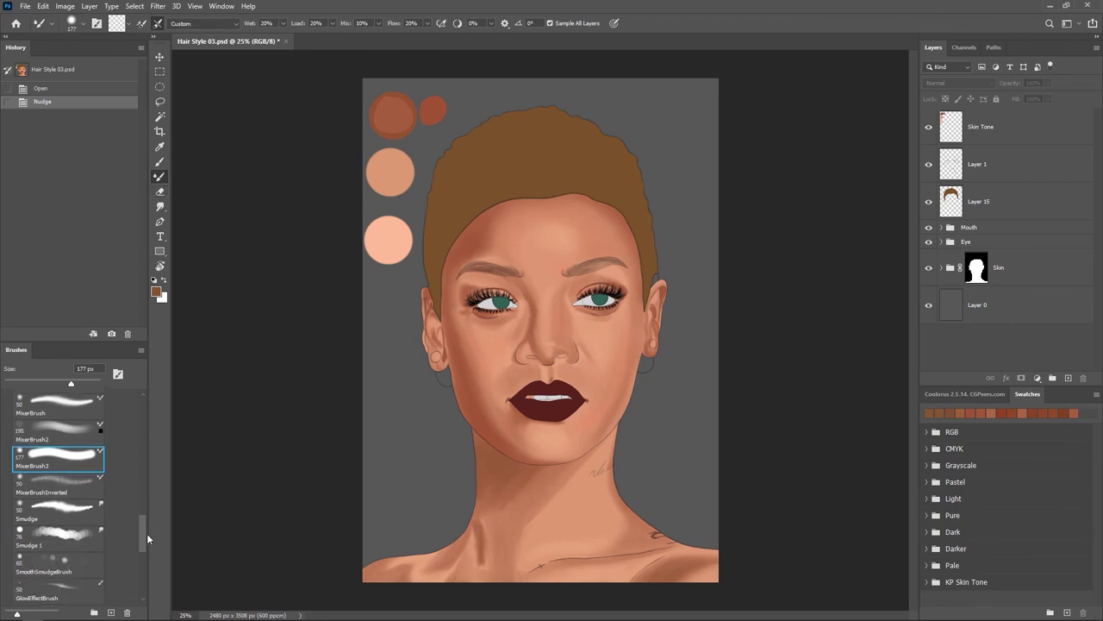
{"action": "left_click", "coordinate": [95, 512]}
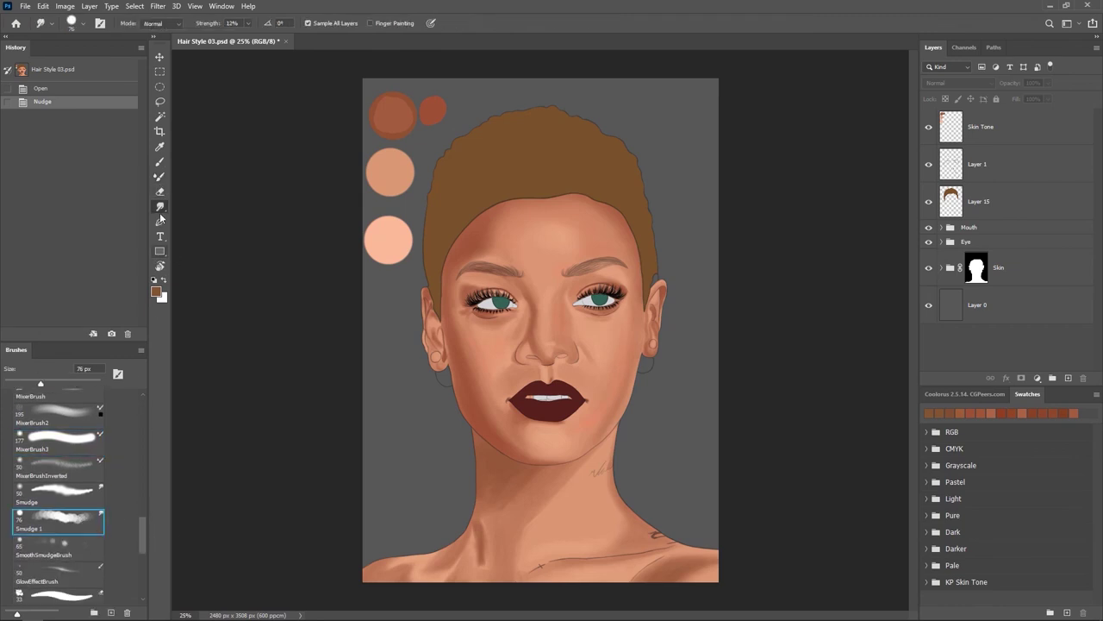
{"action": "left_click_drag", "start_coordinate": [142, 532], "coordinate": [142, 558]}
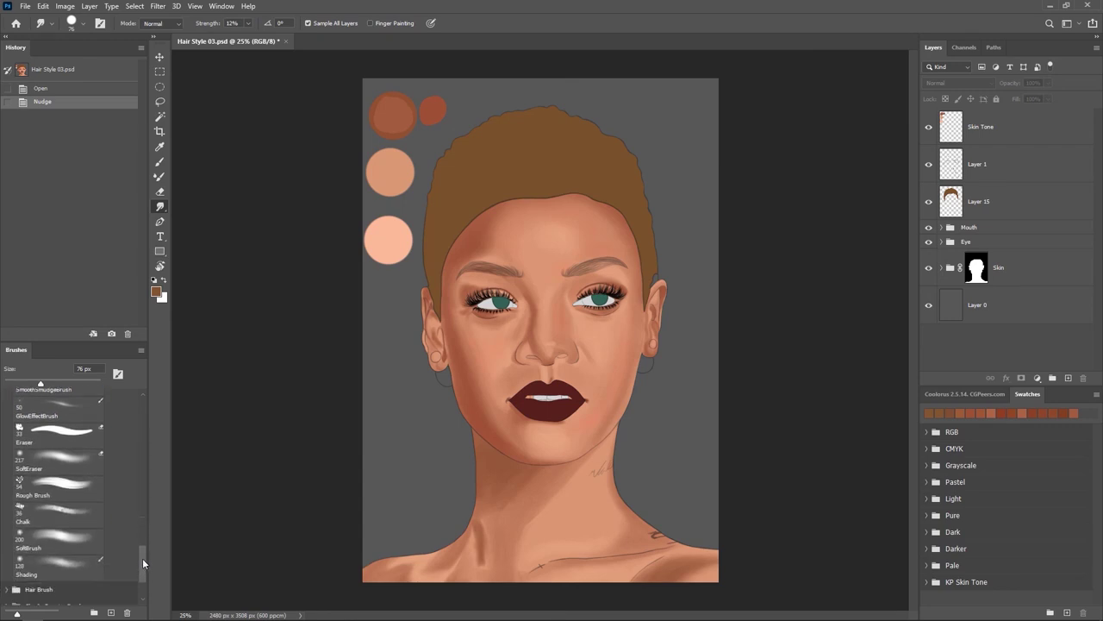
{"action": "left_click", "coordinate": [83, 462]}
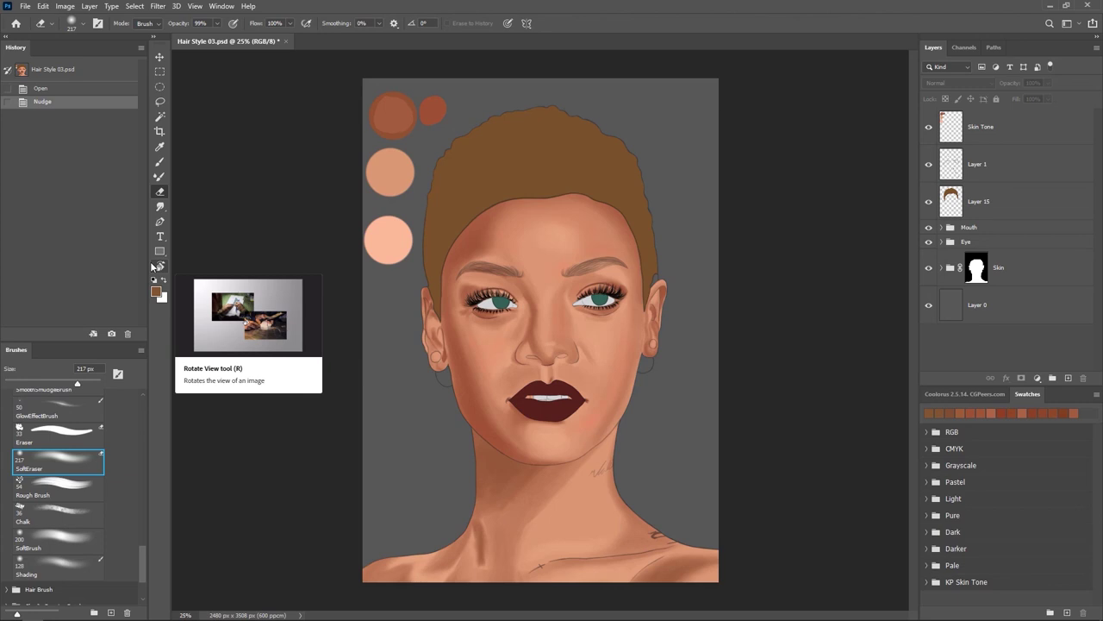
Collapse the KP Brush group and show the Coolorus panel in front of Swatches.
{"action": "left_click_drag", "start_coordinate": [143, 561], "coordinate": [146, 402]}
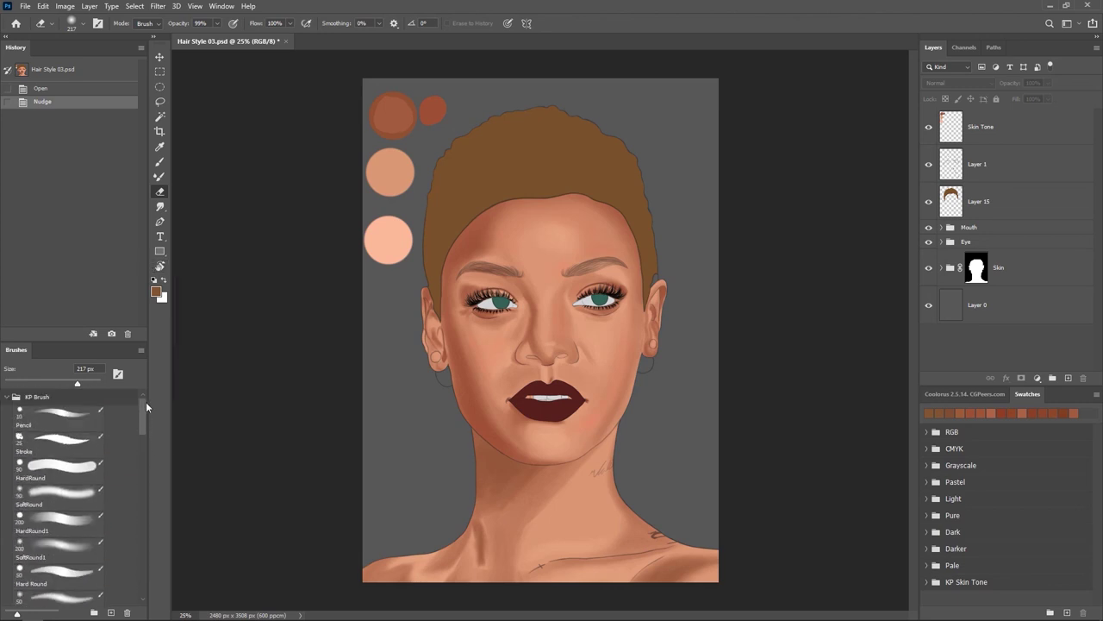
{"action": "left_click", "coordinate": [7, 397]}
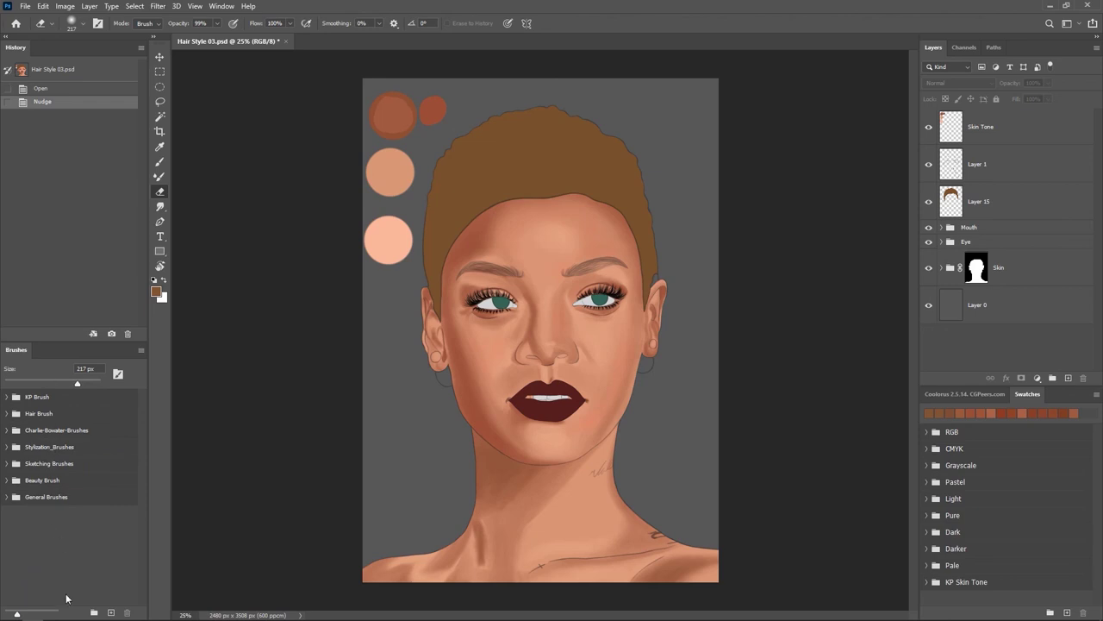
{"action": "left_click", "coordinate": [939, 394]}
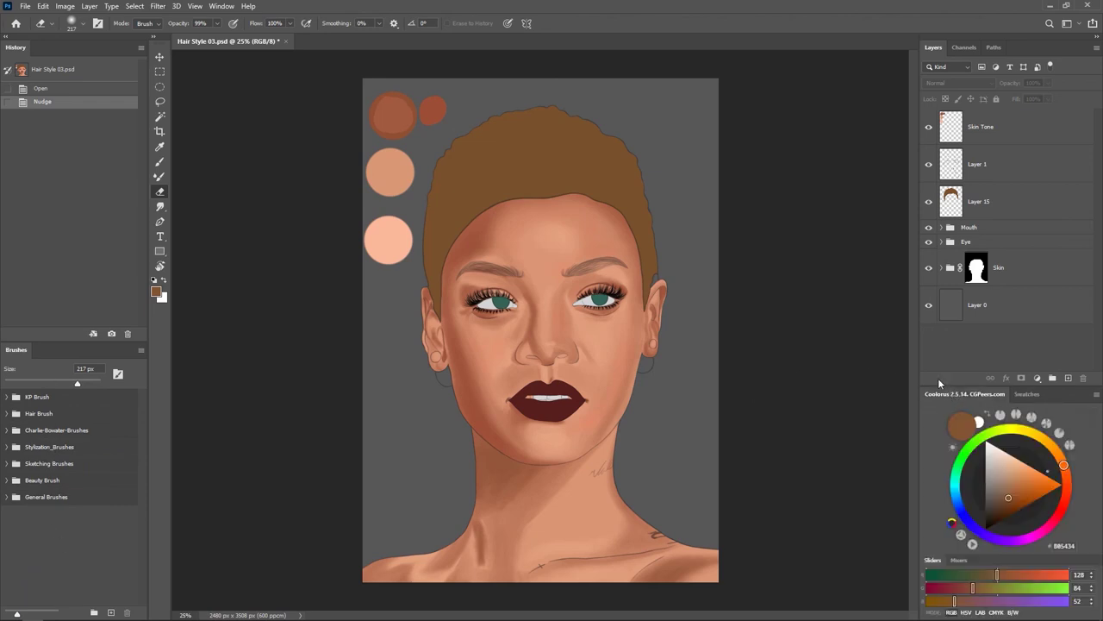
Switch to the Motion workspace and from there to the MAC PAINTING workspace.
{"action": "left_click", "coordinate": [222, 6]}
{"action": "mouse_move", "coordinate": [267, 32]}
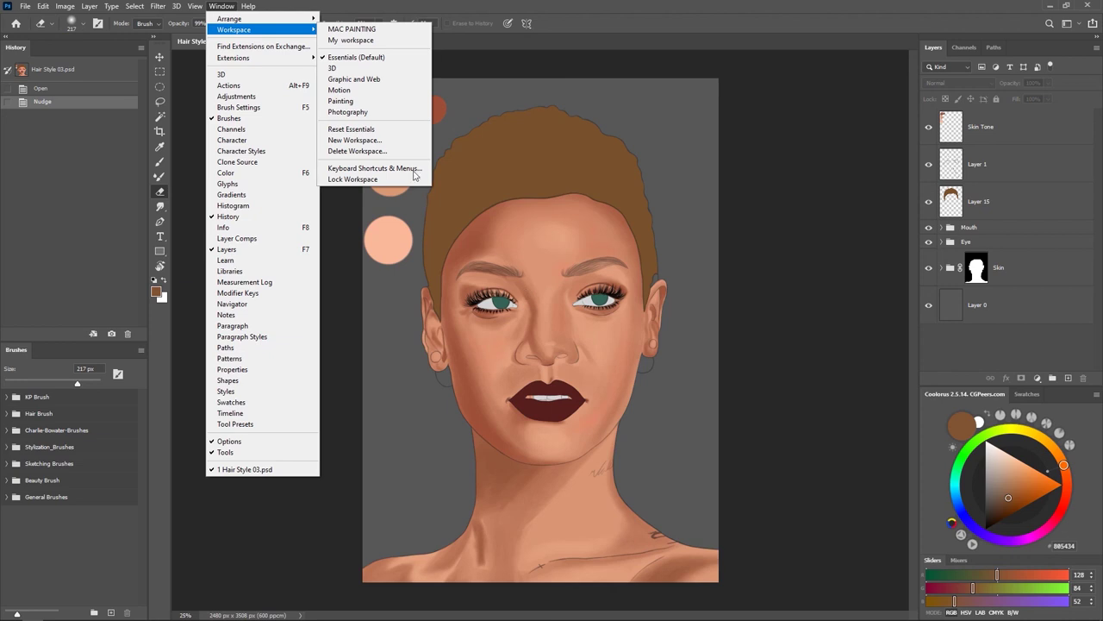
{"action": "left_click", "coordinate": [340, 90]}
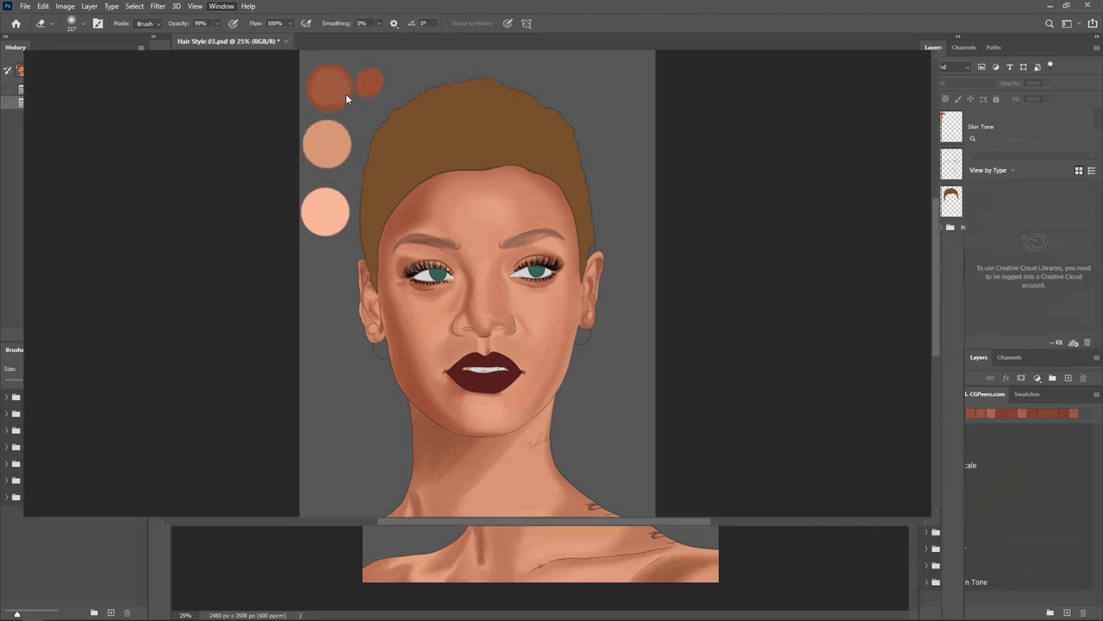
{"action": "left_click", "coordinate": [217, 8]}
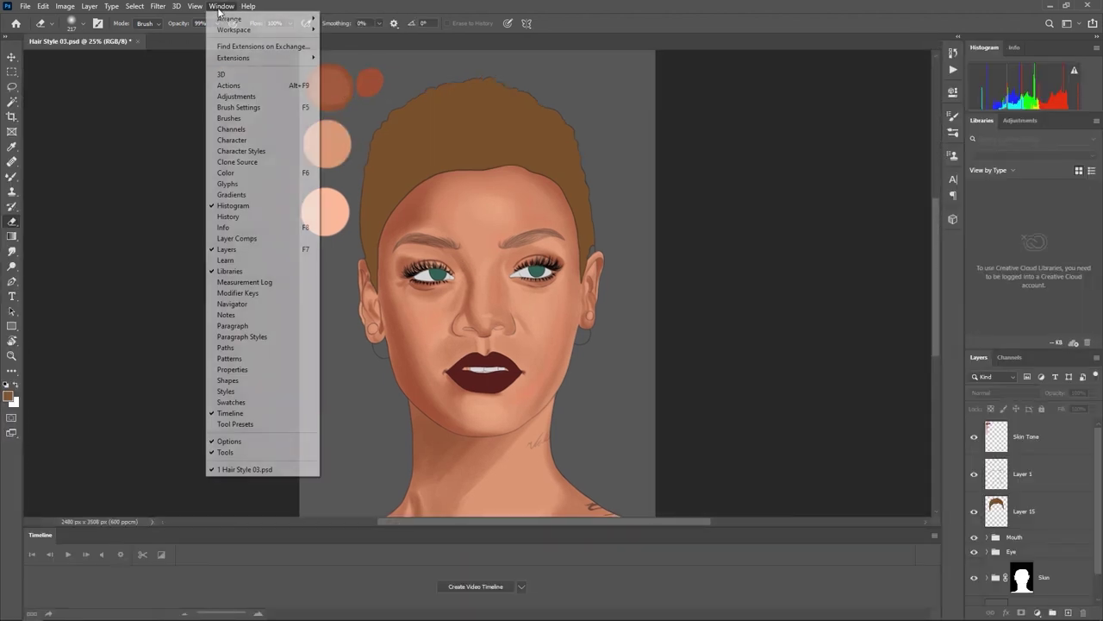
{"action": "mouse_move", "coordinate": [302, 31]}
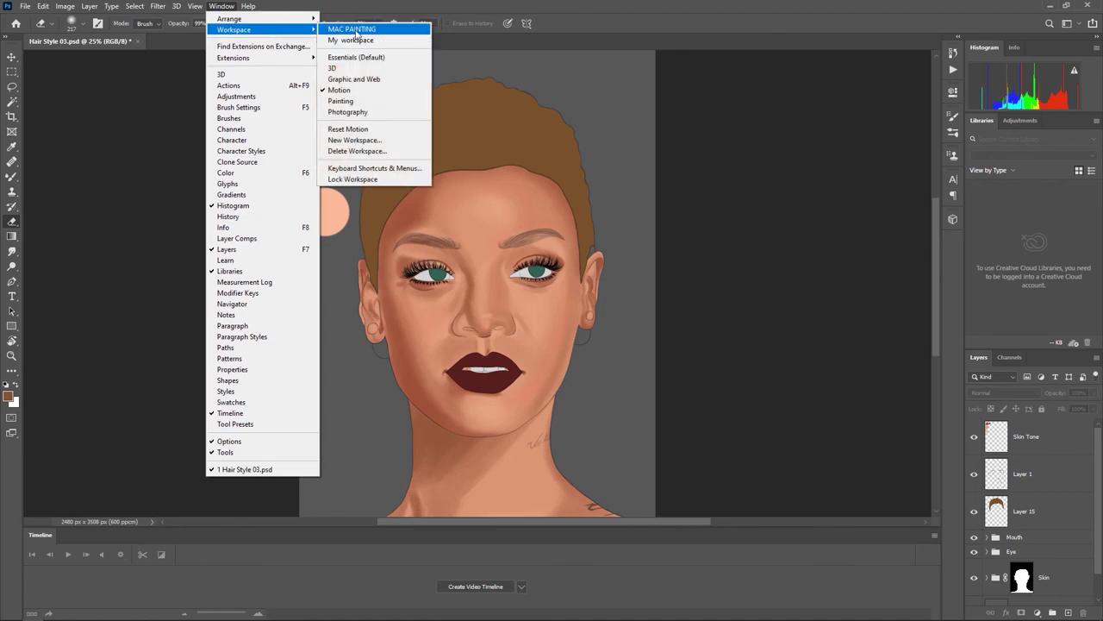
{"action": "left_click", "coordinate": [356, 40]}
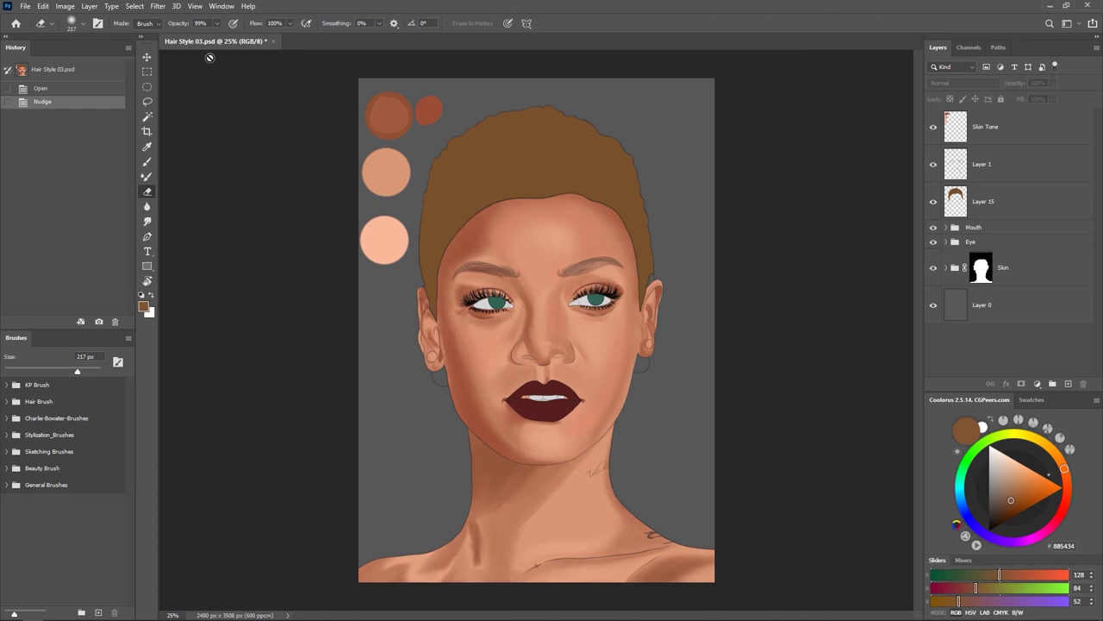
Start a new workspace that also captures keyboard shortcuts and the toolbar, and cancel it without saving.
{"action": "left_click", "coordinate": [221, 7]}
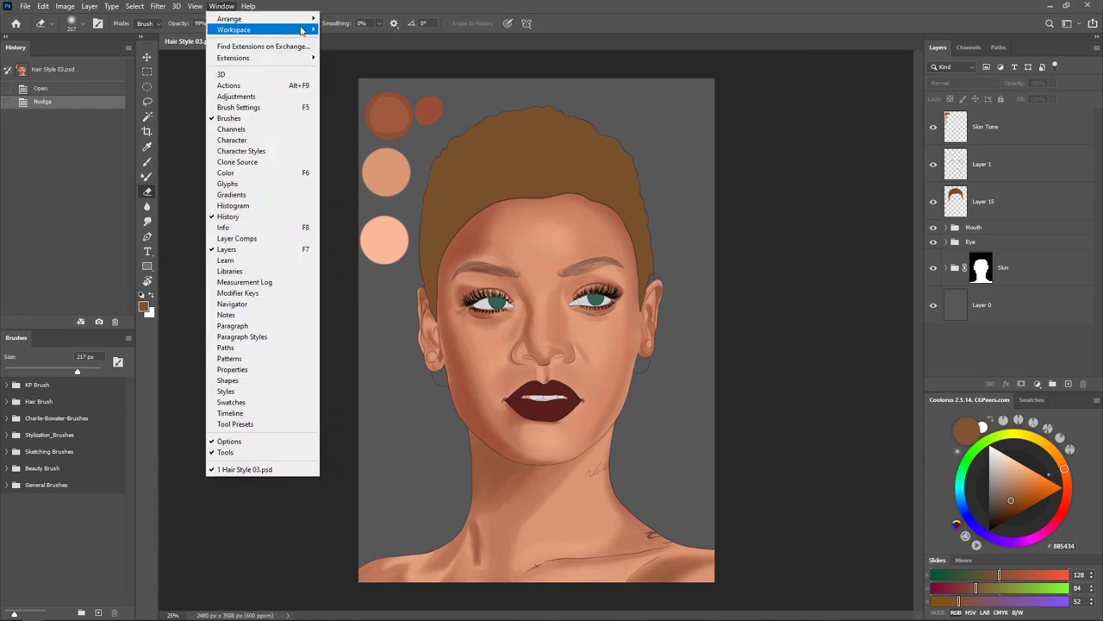
{"action": "mouse_move", "coordinate": [303, 32]}
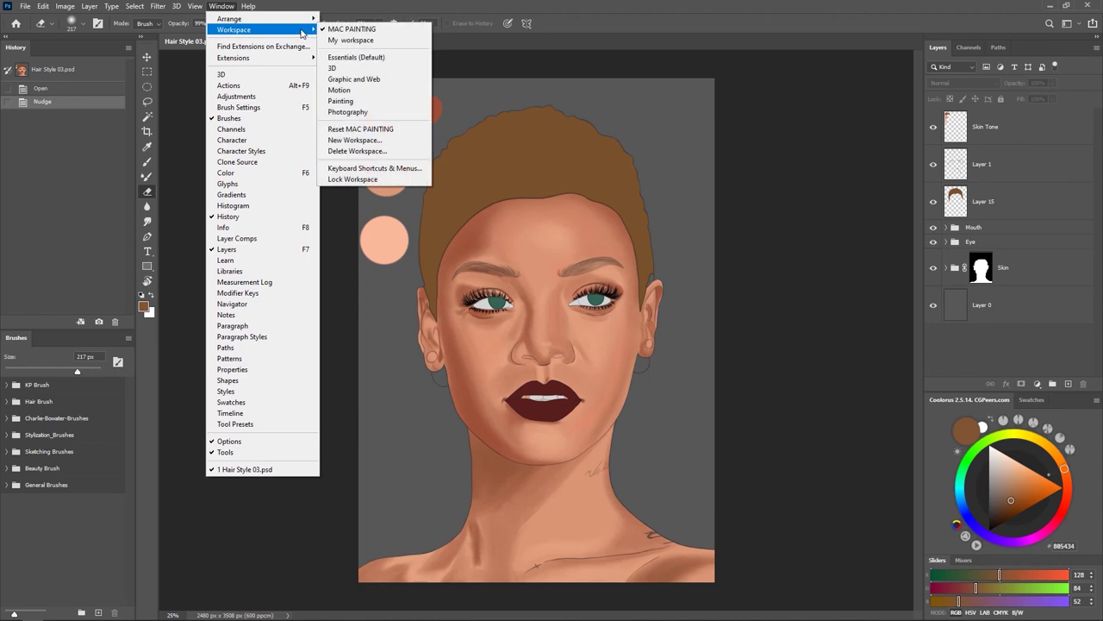
{"action": "left_click", "coordinate": [357, 141]}
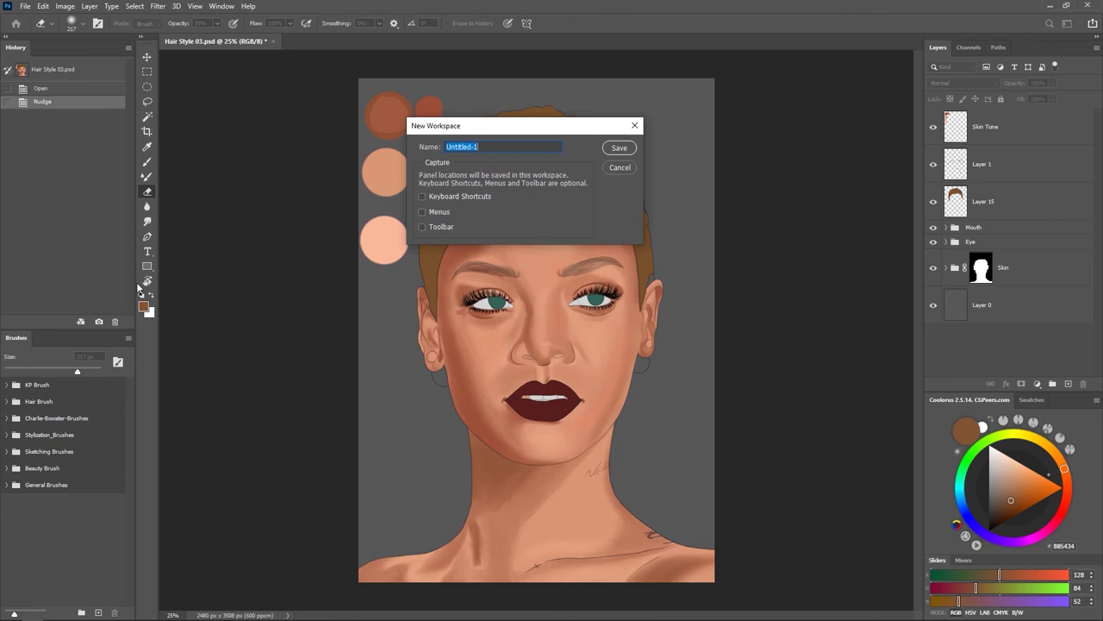
{"action": "left_click", "coordinate": [426, 199]}
{"action": "left_click", "coordinate": [424, 228]}
{"action": "left_click_drag", "start_coordinate": [504, 148], "coordinate": [429, 145]}
{"action": "left_click", "coordinate": [617, 167]}
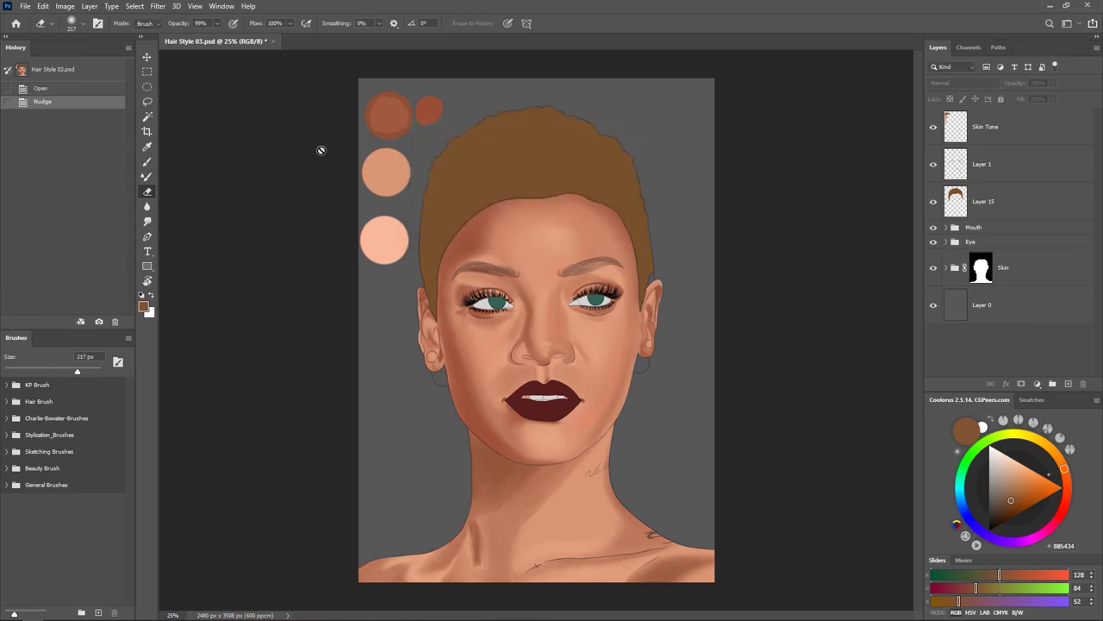
Switch to the saved workspace named My workspace.
{"action": "left_click", "coordinate": [223, 7]}
{"action": "mouse_move", "coordinate": [302, 30]}
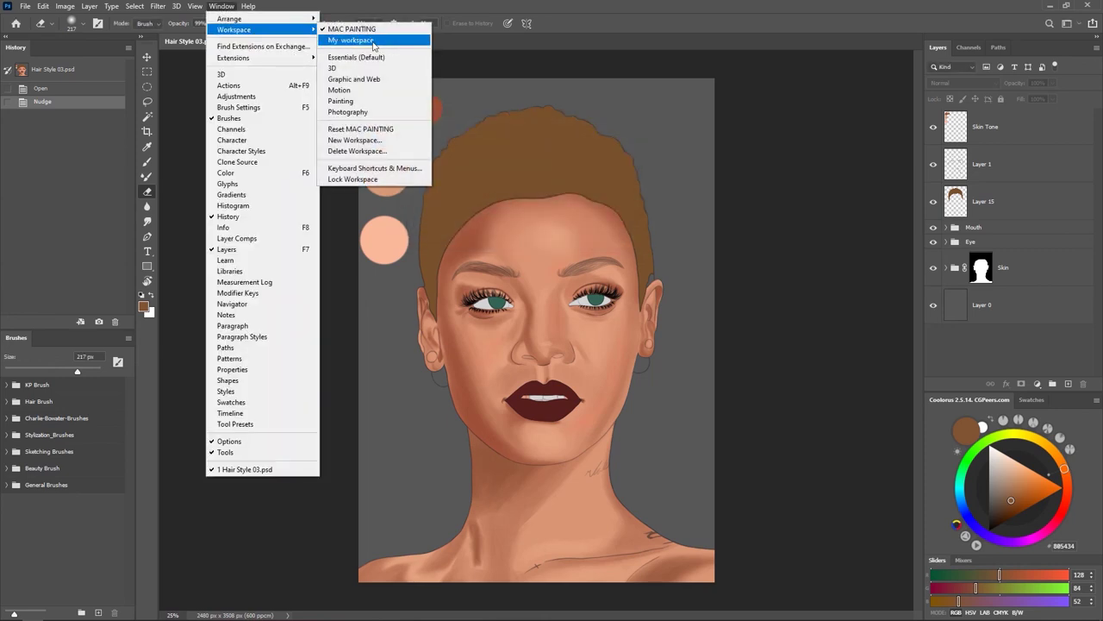
{"action": "left_click", "coordinate": [366, 40]}
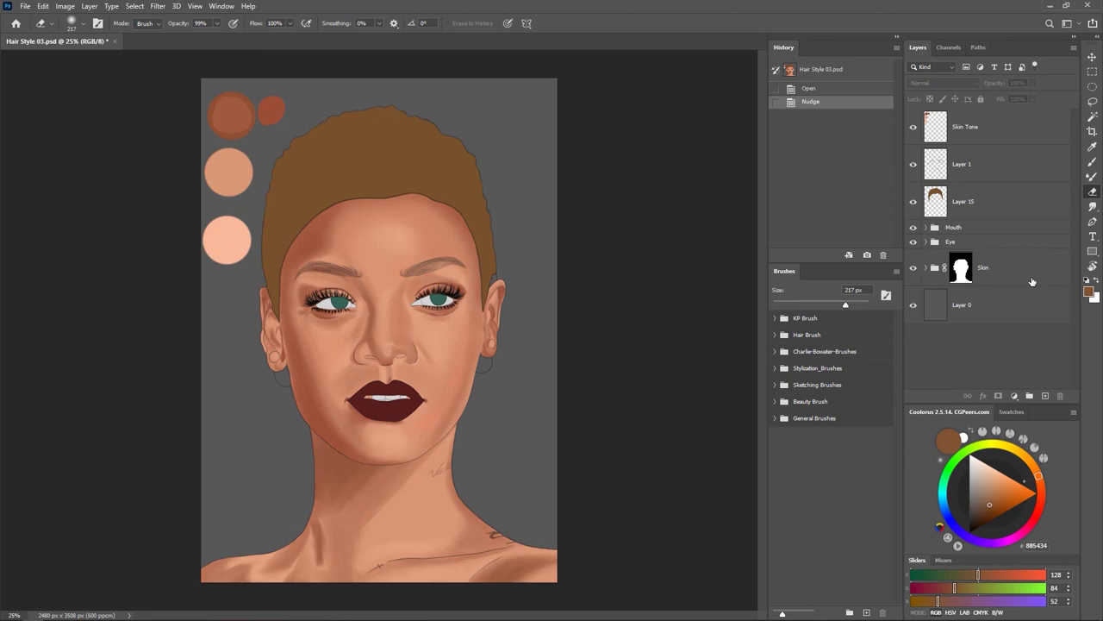
Switch to the Essentials (Default) workspace and reset it to its original panel layout.
{"action": "left_click", "coordinate": [221, 6]}
{"action": "mouse_move", "coordinate": [307, 32]}
{"action": "left_click", "coordinate": [356, 57]}
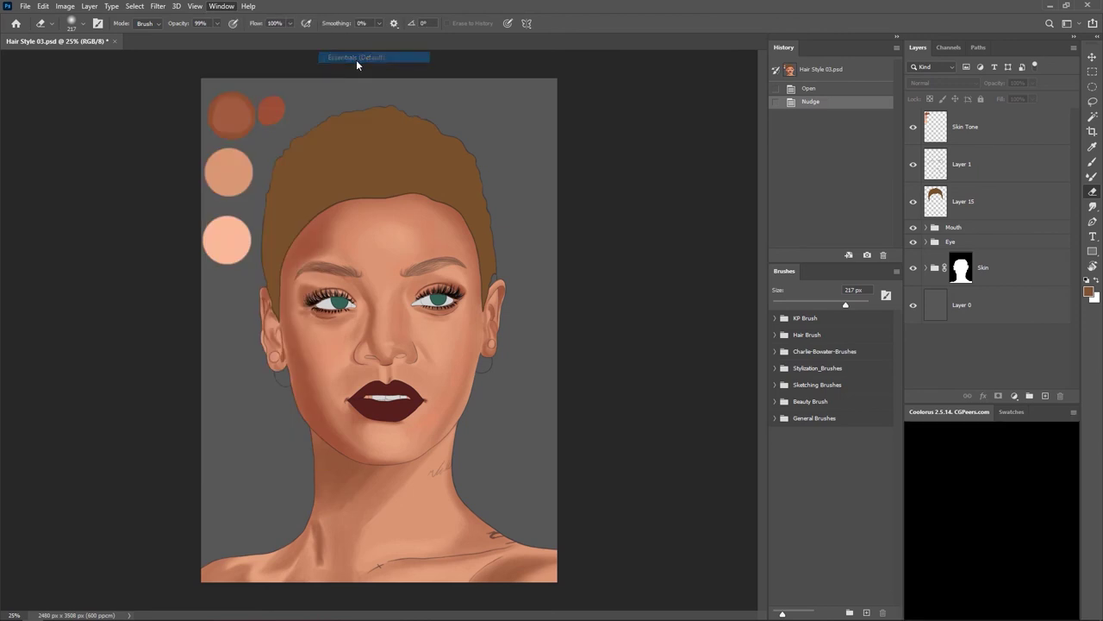
{"action": "left_click", "coordinate": [222, 6]}
{"action": "mouse_move", "coordinate": [298, 30]}
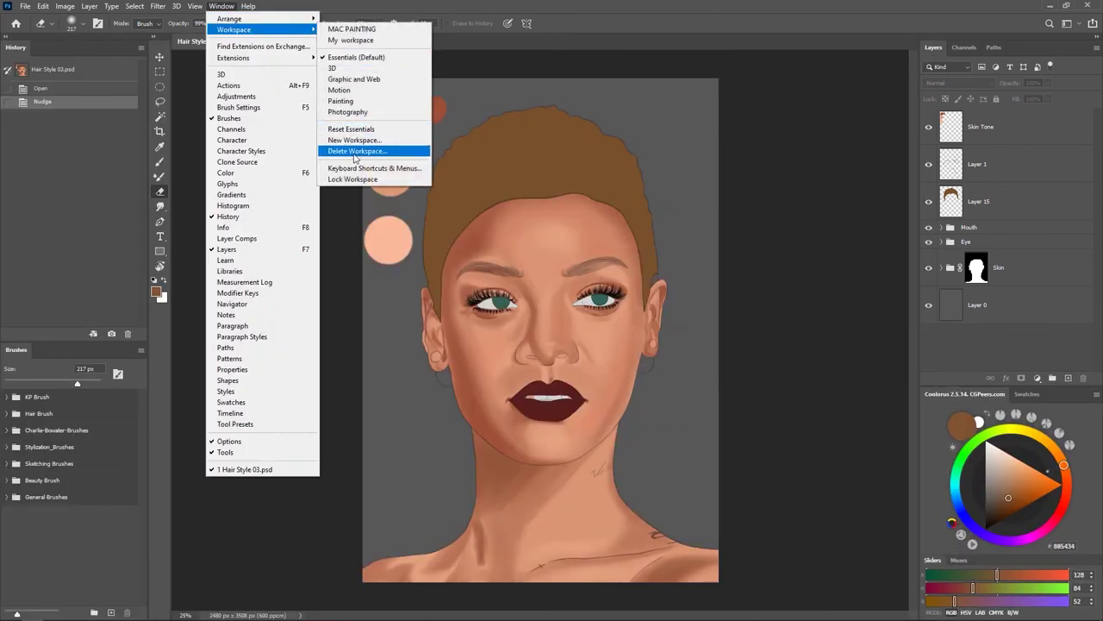
{"action": "left_click", "coordinate": [350, 128]}
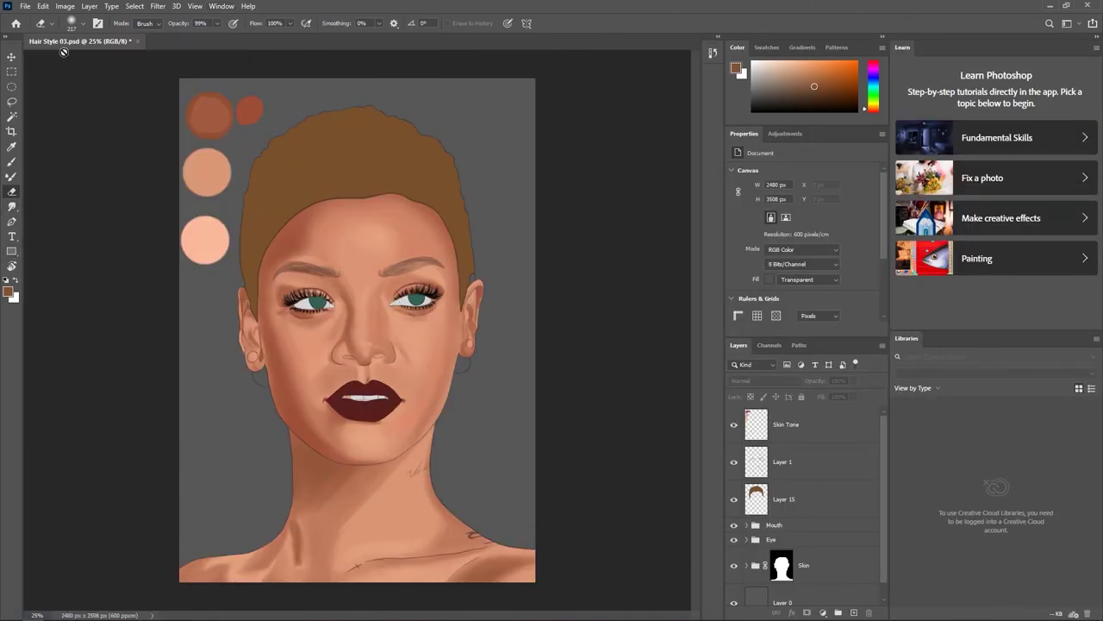
Restore the default tool set in the Customize Toolbar dialog and accept it.
{"action": "left_click", "coordinate": [43, 6]}
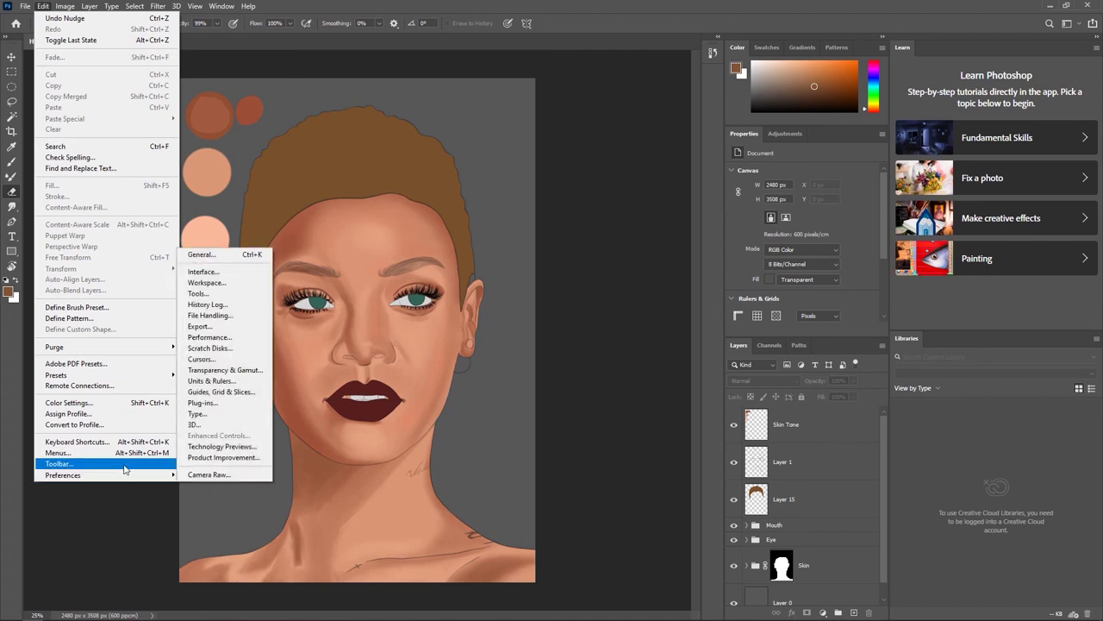
{"action": "left_click", "coordinate": [129, 464]}
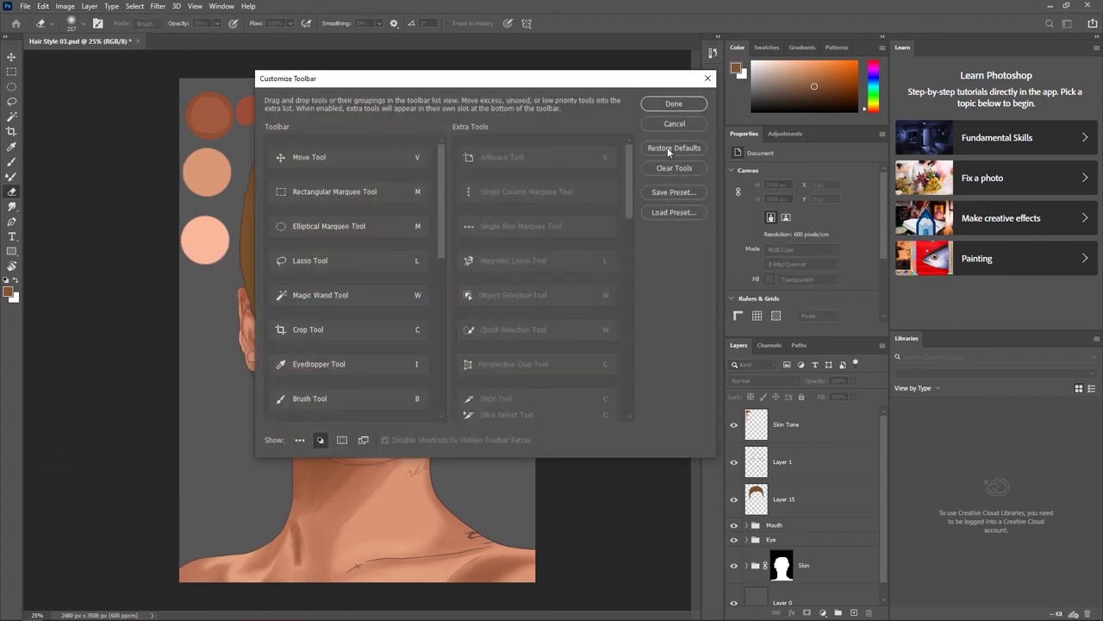
{"action": "left_click", "coordinate": [669, 150]}
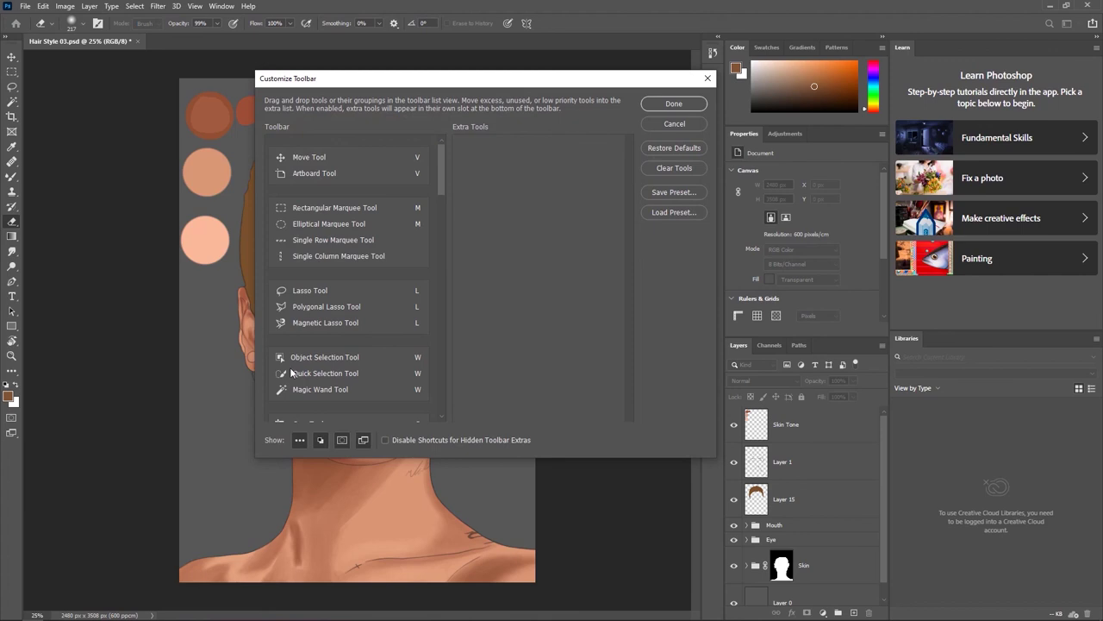
{"action": "left_click", "coordinate": [674, 104]}
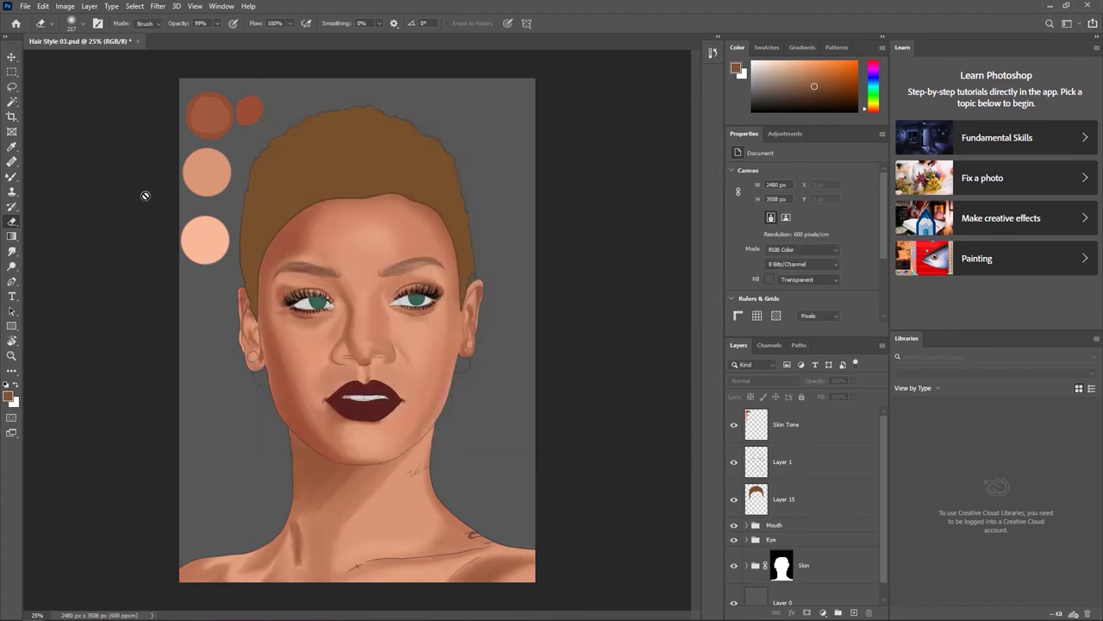
Switch back to the saved MAC PAINTING workspace.
{"action": "left_click", "coordinate": [223, 6]}
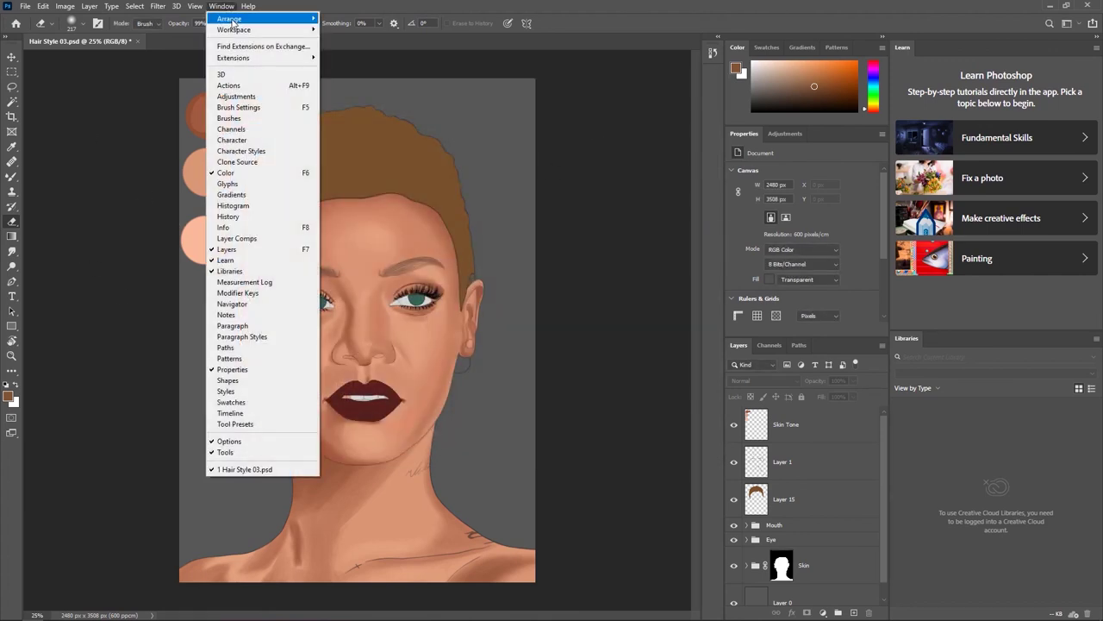
{"action": "mouse_move", "coordinate": [268, 30]}
{"action": "left_click", "coordinate": [353, 29]}
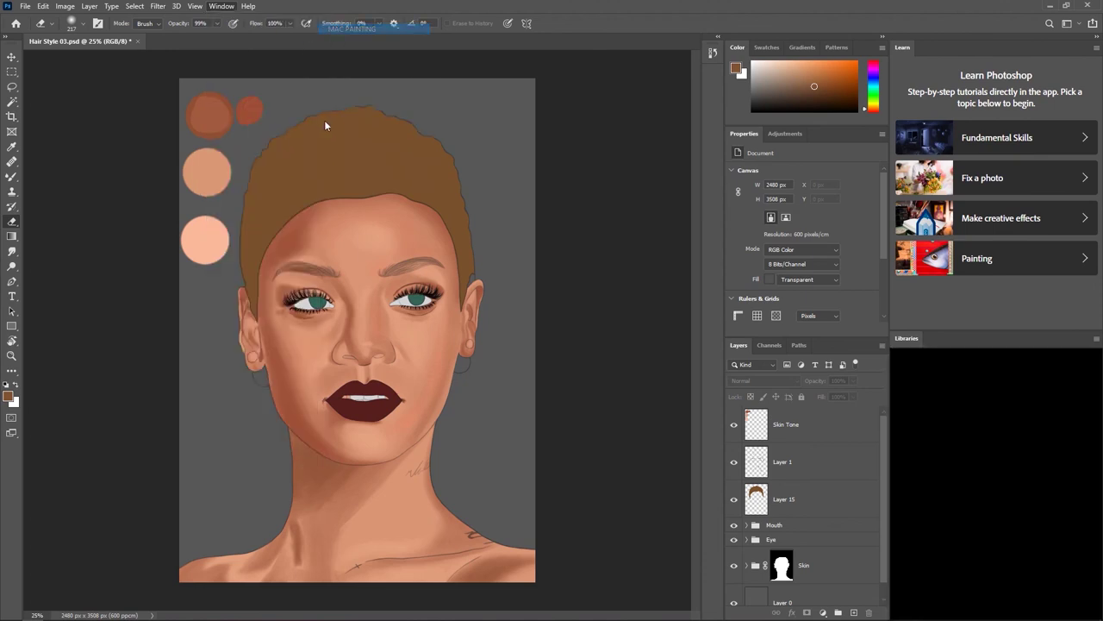